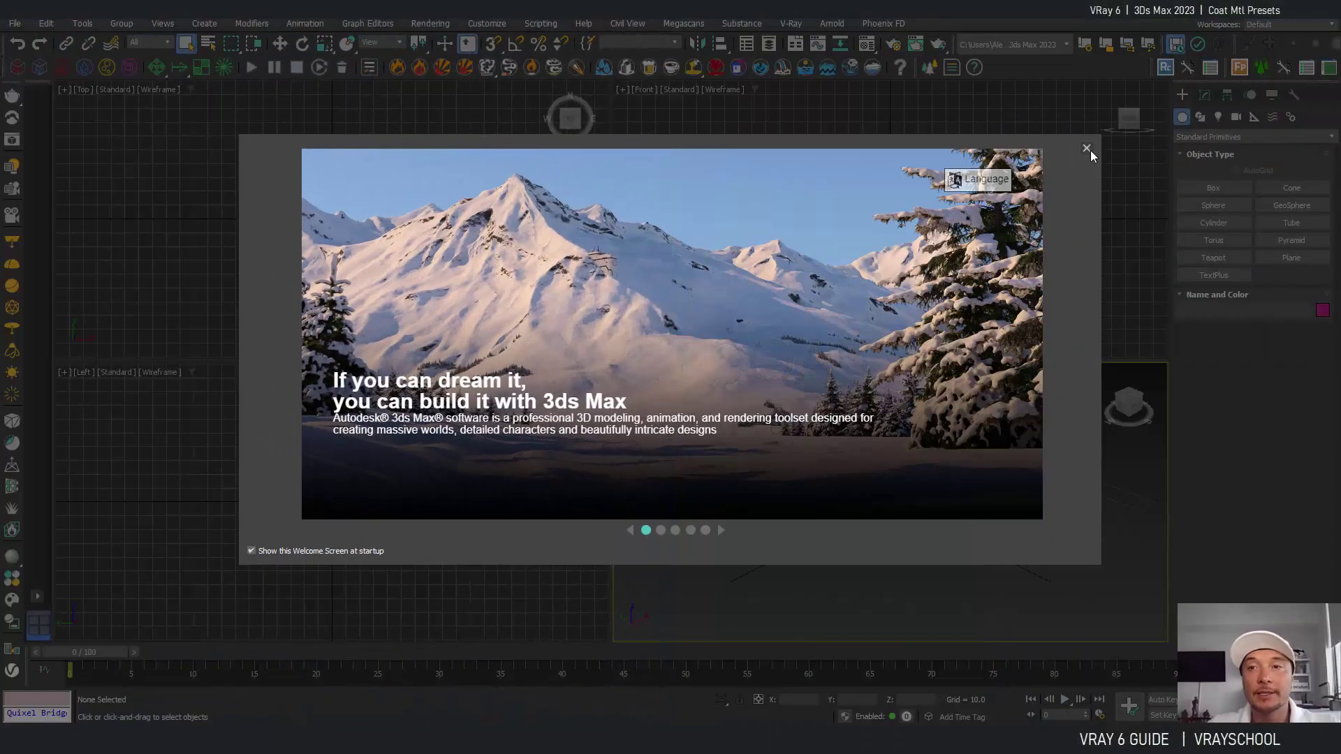
# Dismiss the welcome screen and merge all objects from Koenigsegg CCX_max2012.max in the Downloads subfolder 495352.56e35a1bd6e9e into the empty scene
pyautogui.click(1086, 148)
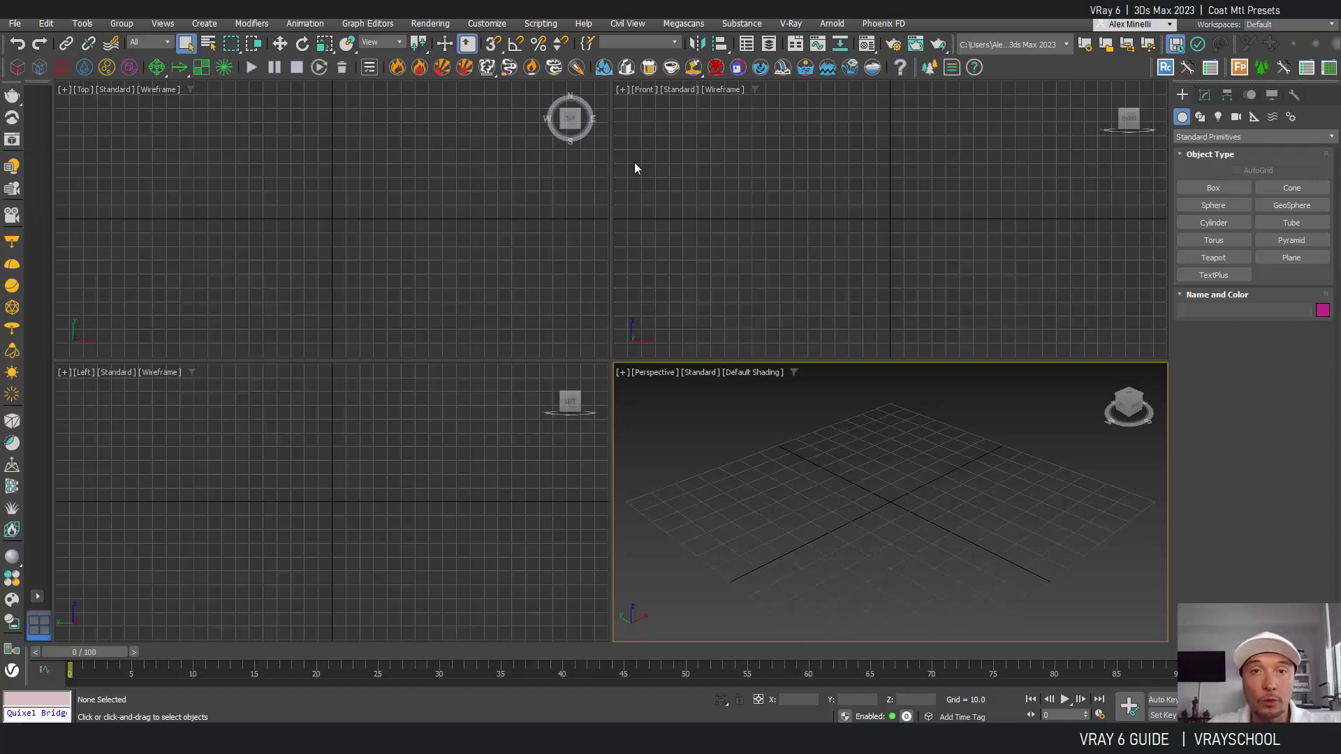
pyautogui.click(16, 24)
pyautogui.moveTo(108, 224)
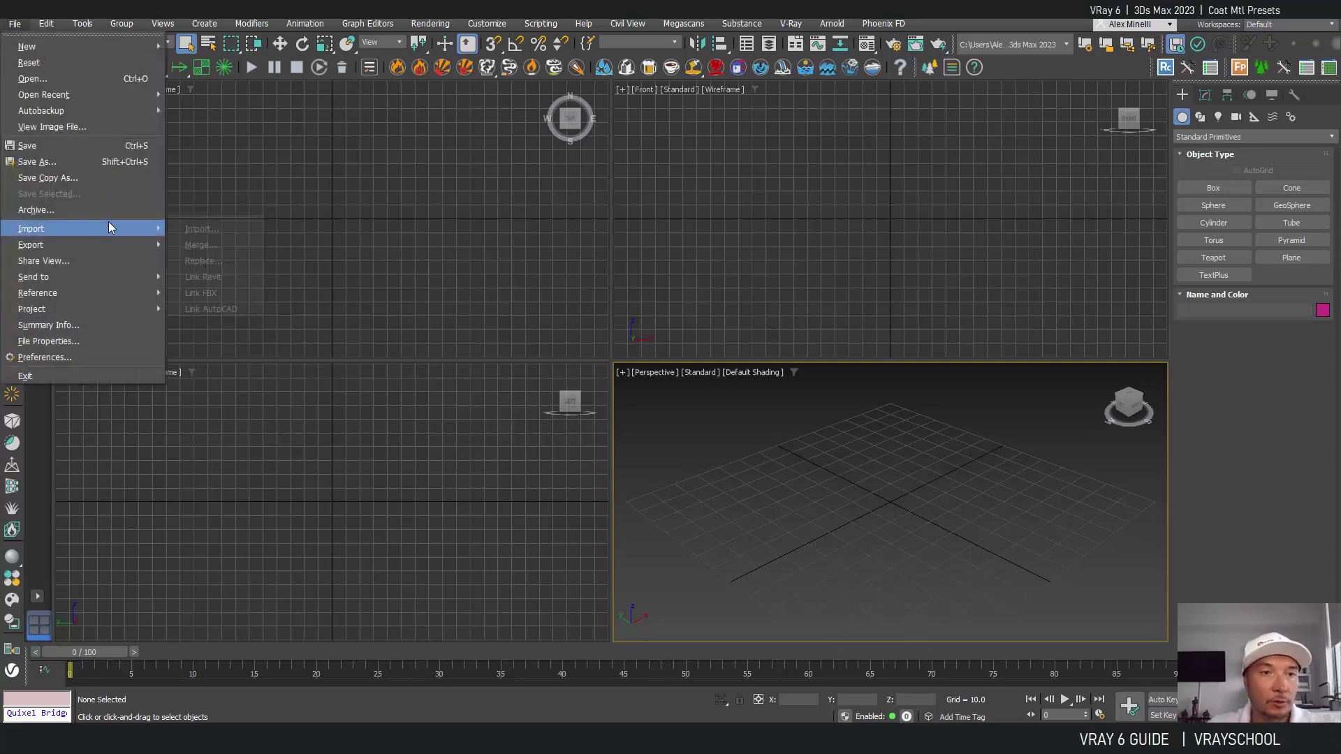
pyautogui.click(221, 241)
pyautogui.click(248, 78)
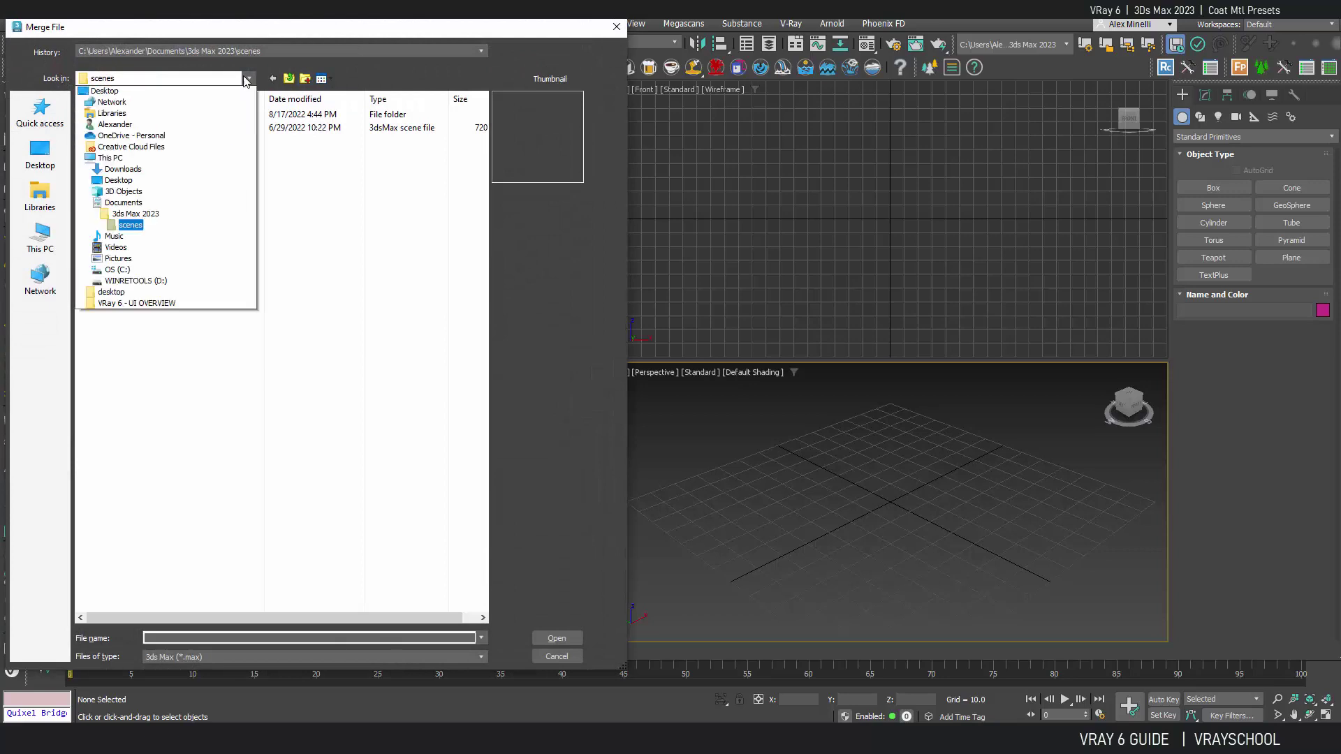
pyautogui.click(123, 181)
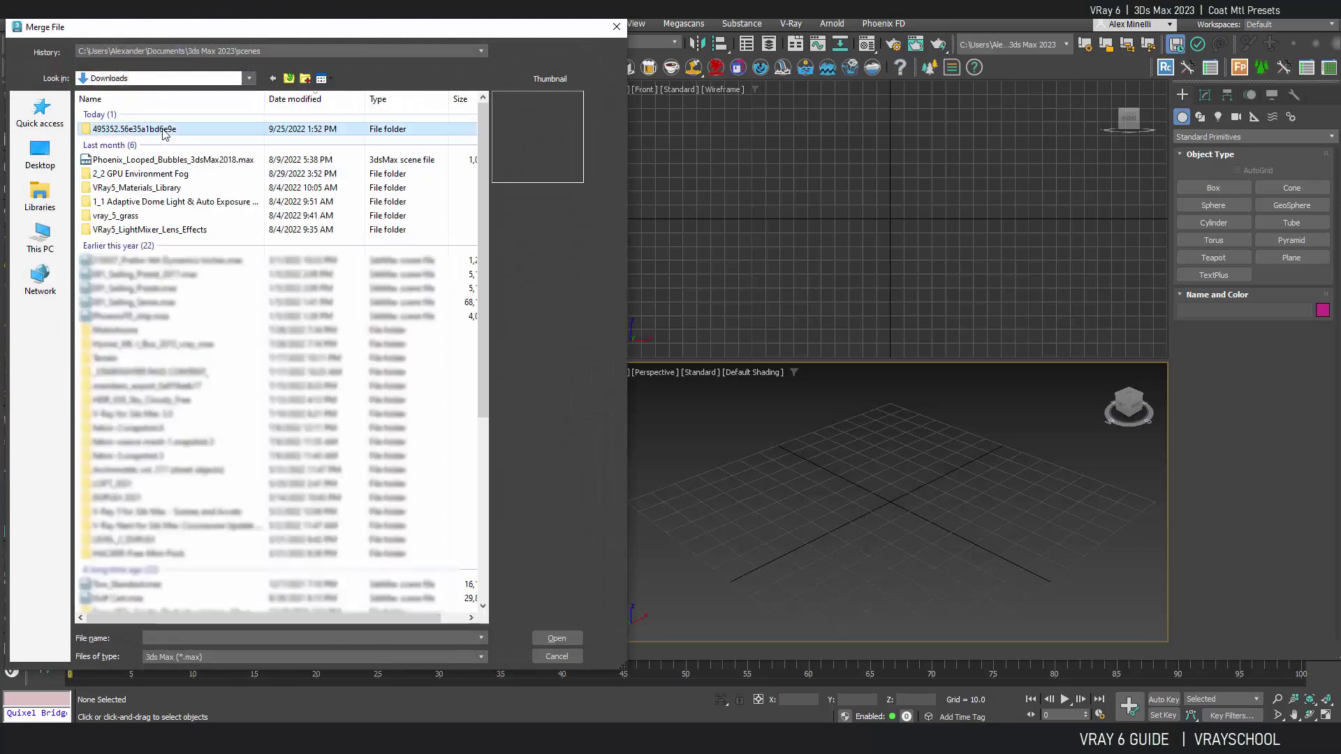
pyautogui.doubleClick(143, 129)
pyautogui.doubleClick(147, 132)
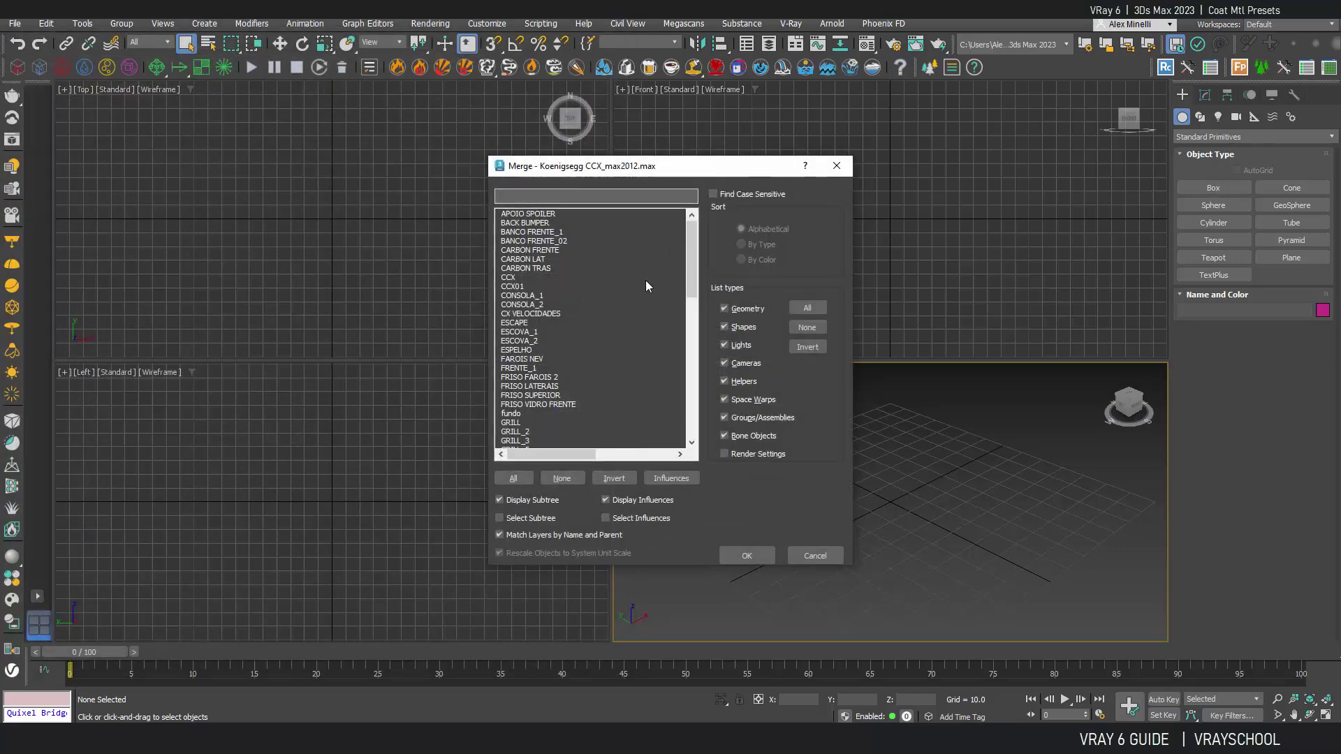
pyautogui.click(513, 477)
pyautogui.click(745, 557)
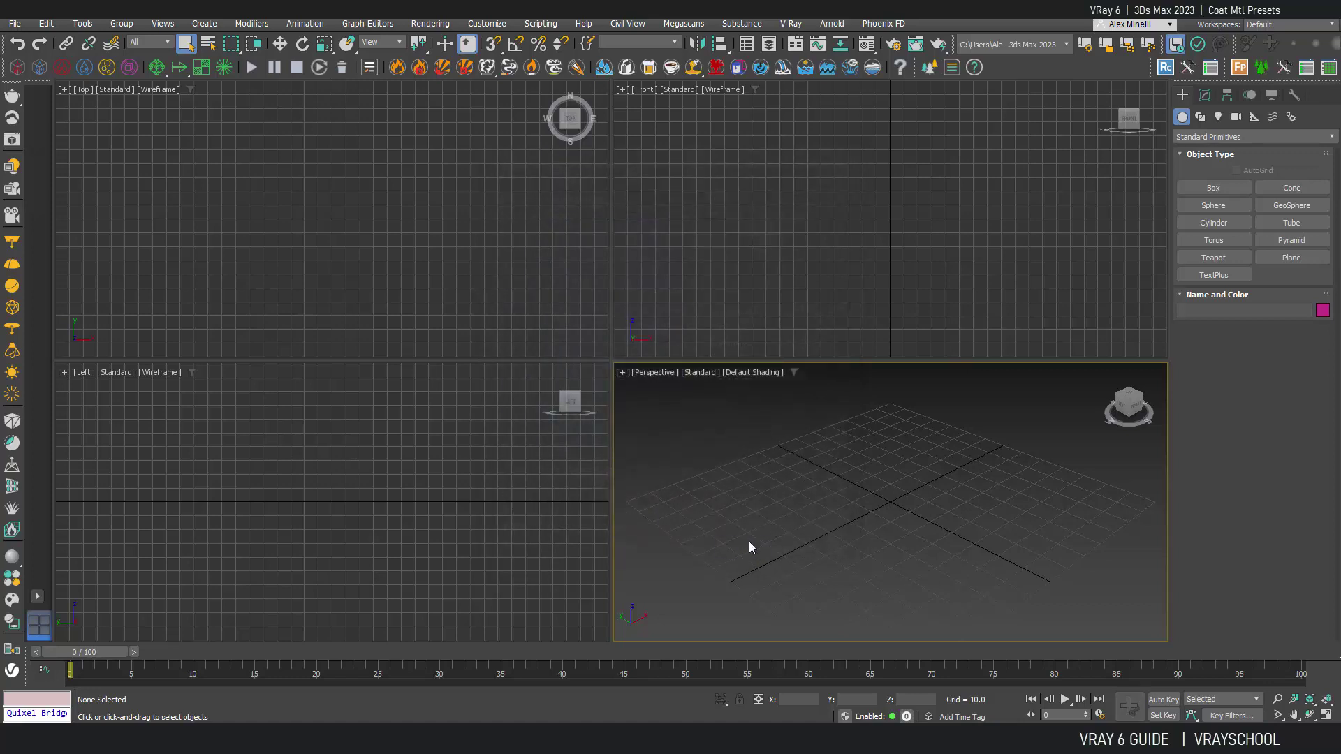
# Turn the Front viewport into a shaded perspective view framing the front of the car
pyautogui.press('z')
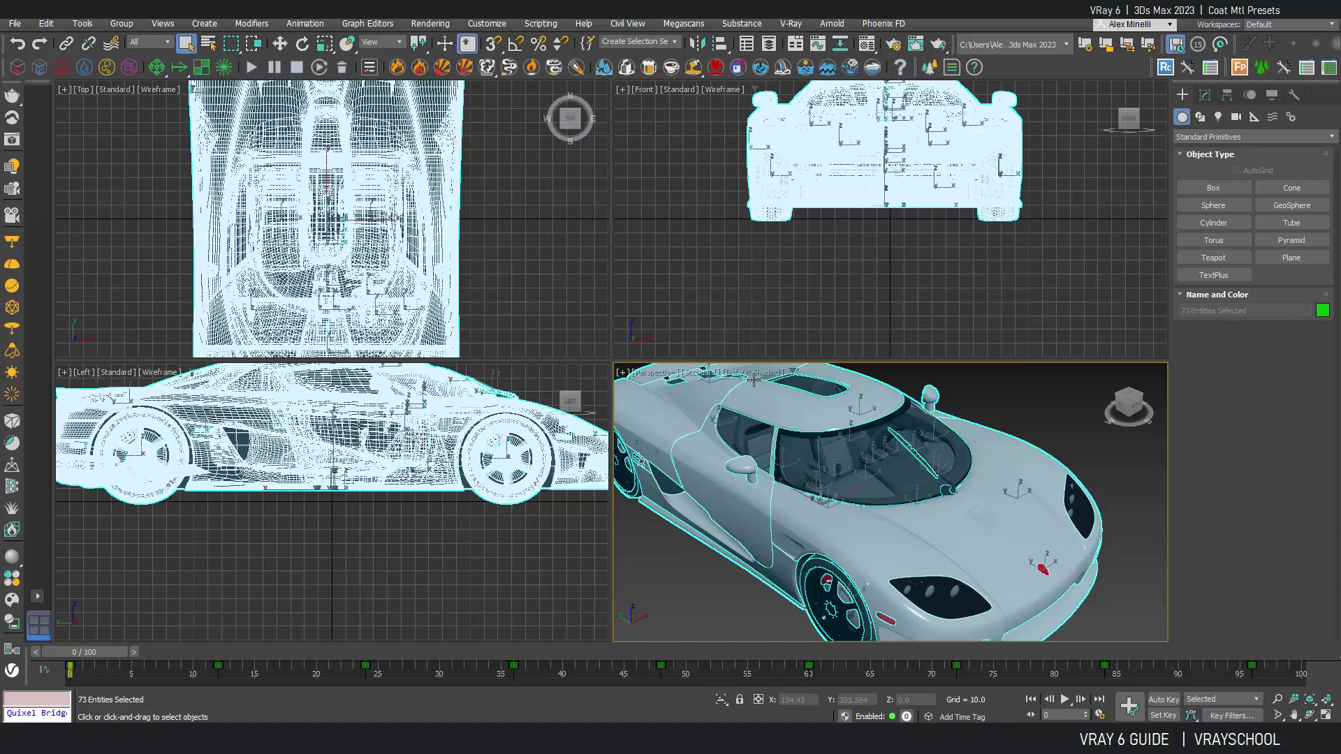
pyautogui.keyDown('alt'); pyautogui.moveTo(701, 175); pyautogui.dragTo(725, 178, button='middle'); pyautogui.keyUp('alt')
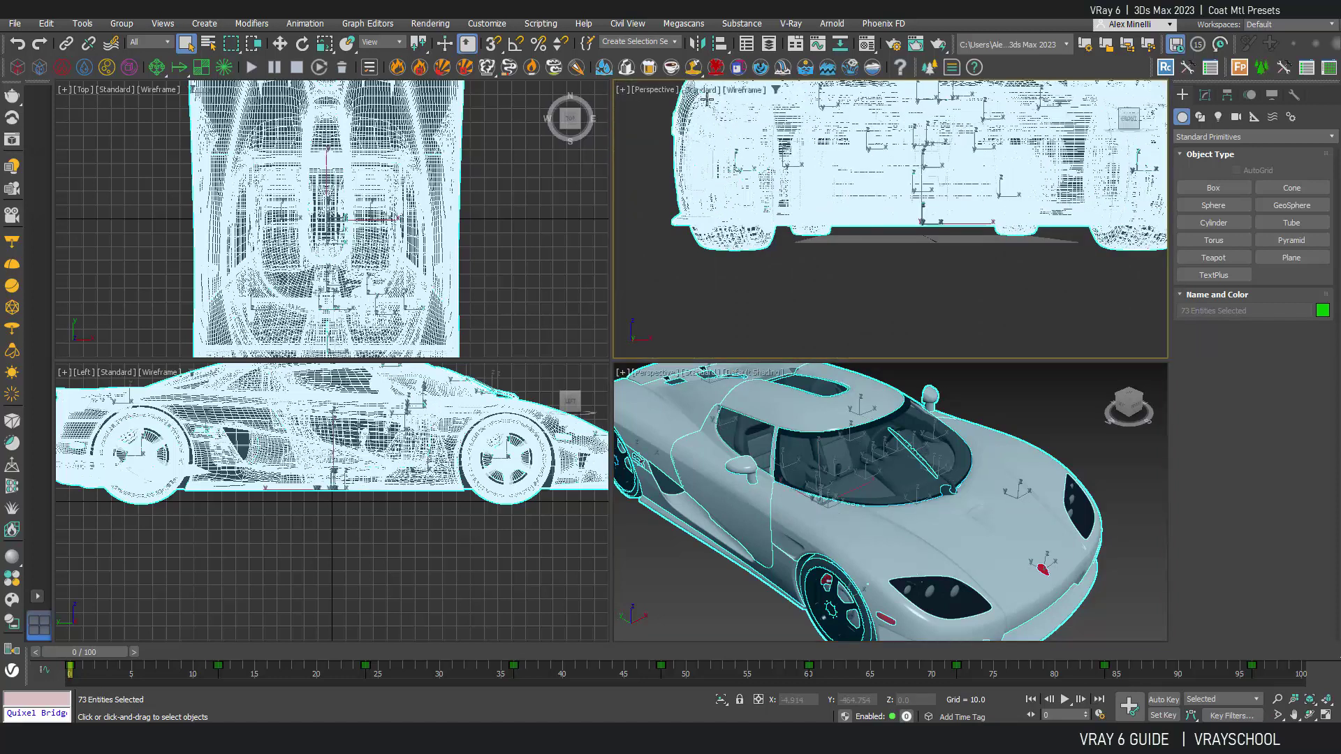
pyautogui.scroll(-5, 754, 202)
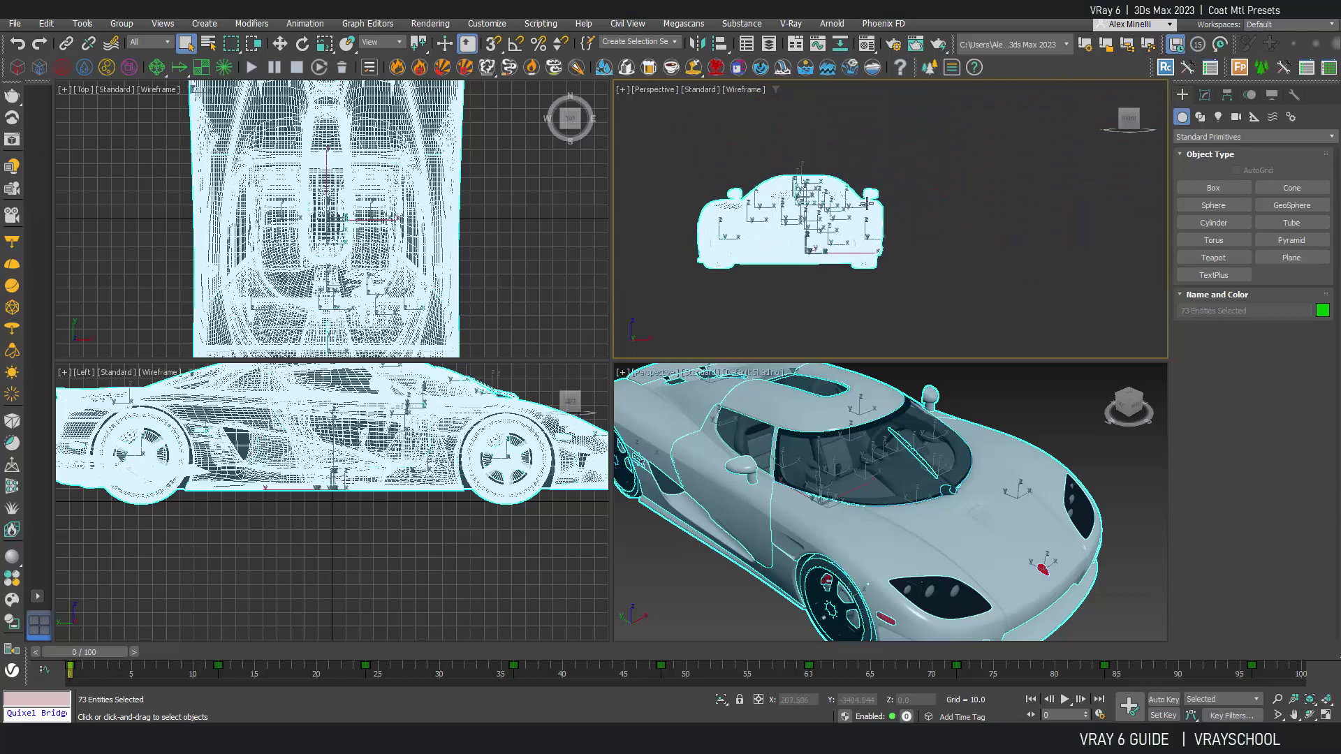
pyautogui.moveTo(865, 202)
pyautogui.keyDown('alt'); pyautogui.mouseDown(button='middle')
pyautogui.moveTo(908, 209)
pyautogui.moveTo(922, 239)
pyautogui.moveTo(1100, 232)
pyautogui.moveTo(974, 218)
pyautogui.mouseUp(button='middle'); pyautogui.keyUp('alt')
pyautogui.scroll(3, 922, 239)
pyautogui.press('F3')
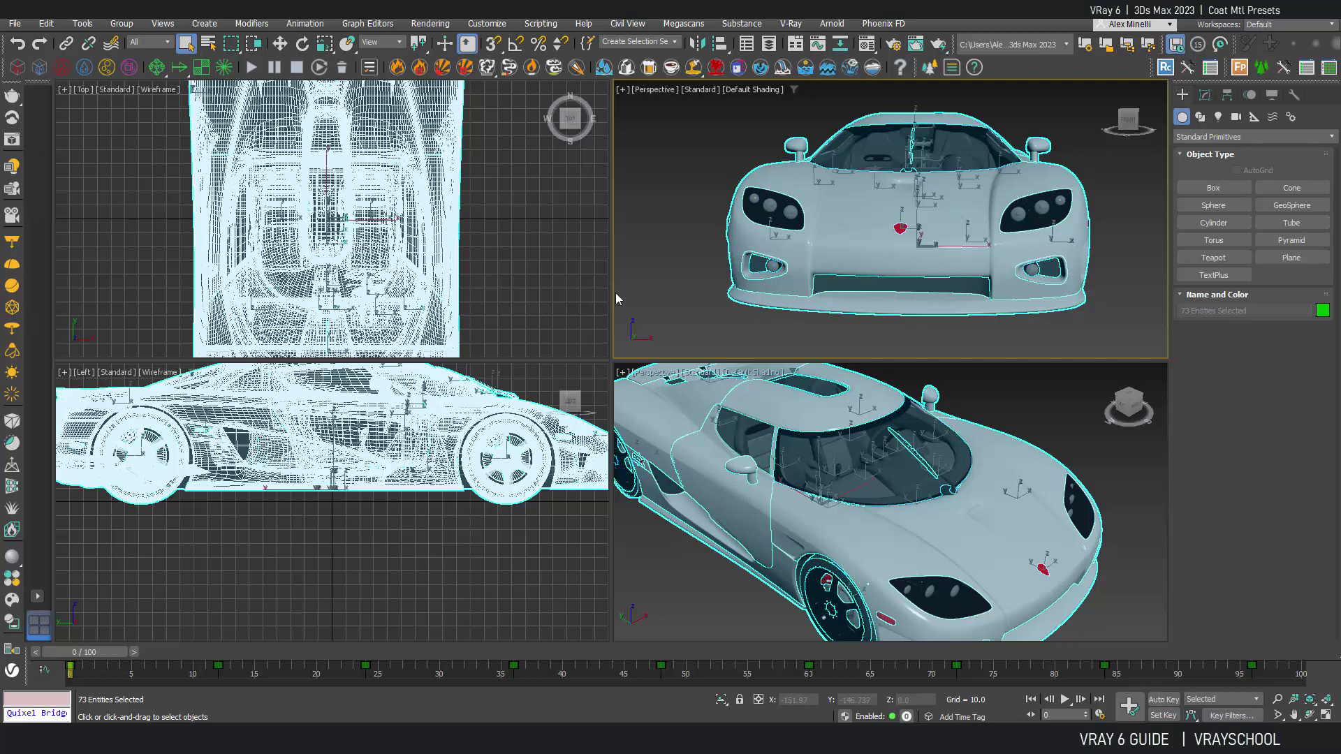
# Switch the original perspective viewport to the Front view and fit the whole car in it
pyautogui.click(653, 373)
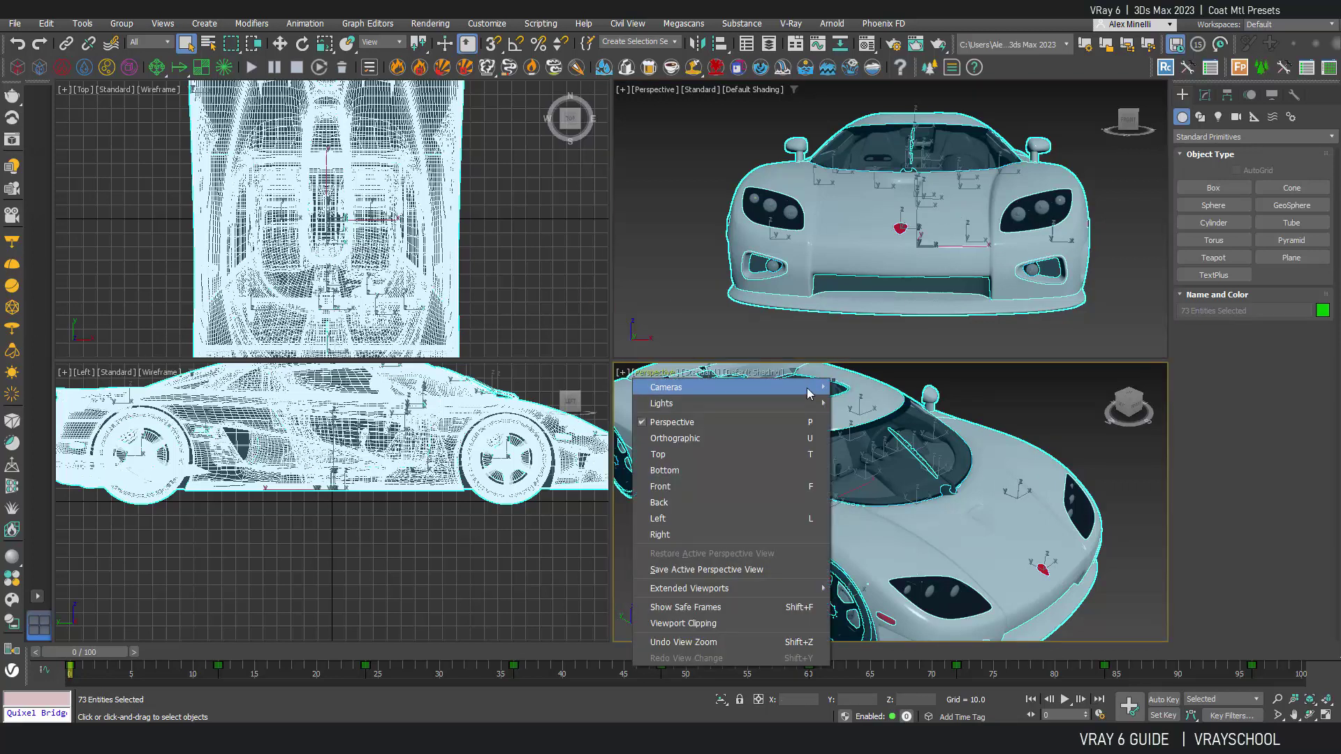
pyautogui.click(773, 489)
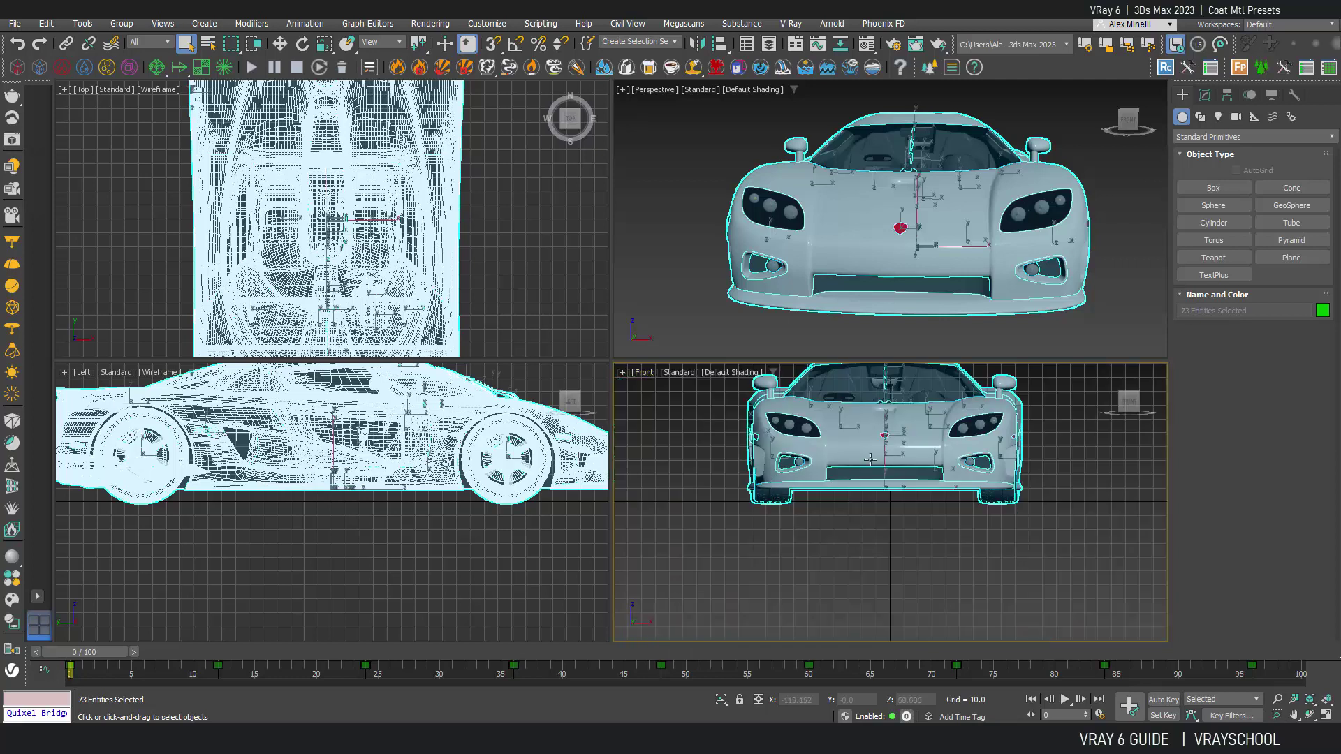
pyautogui.press('z')
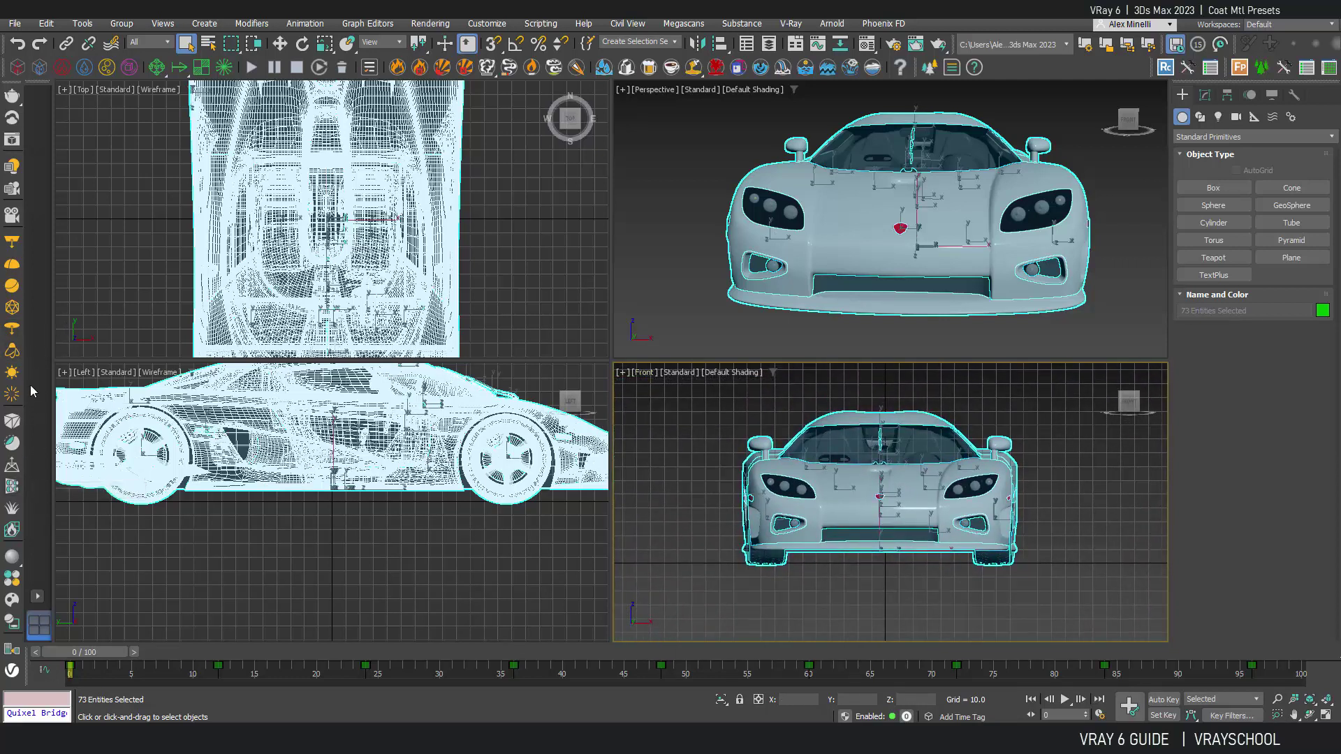
# Set V-Ray as the current renderer and place a V-Ray dome light beside the car in the Top view
pyautogui.click(13, 265)
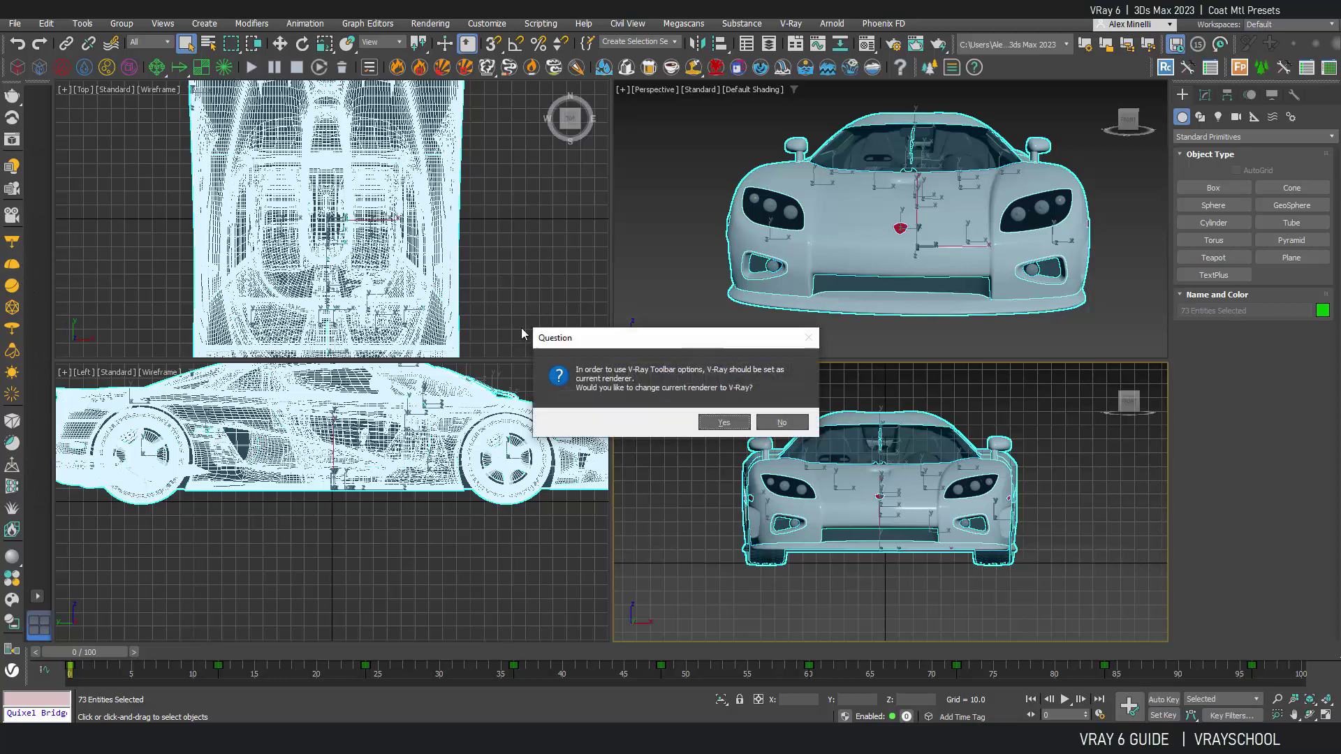
pyautogui.click(724, 422)
pyautogui.scroll(-4, 534, 241)
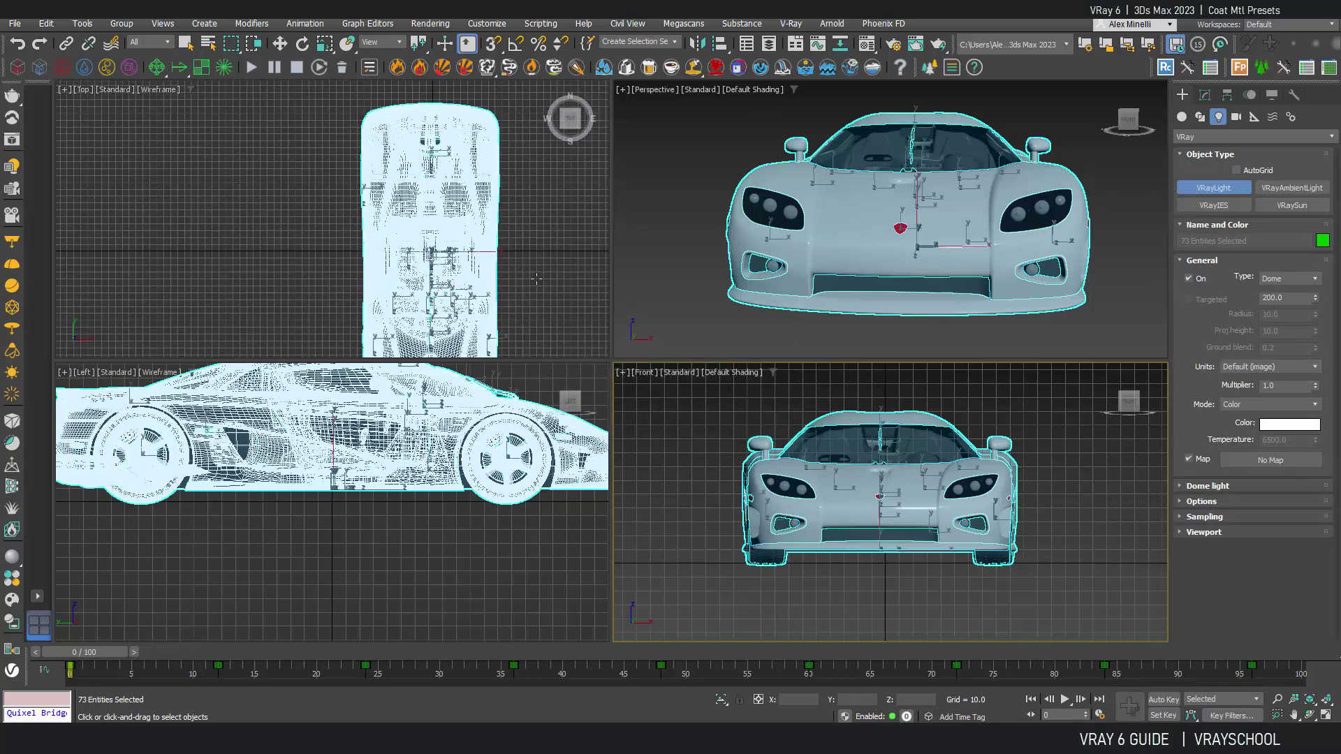
pyautogui.click(534, 241)
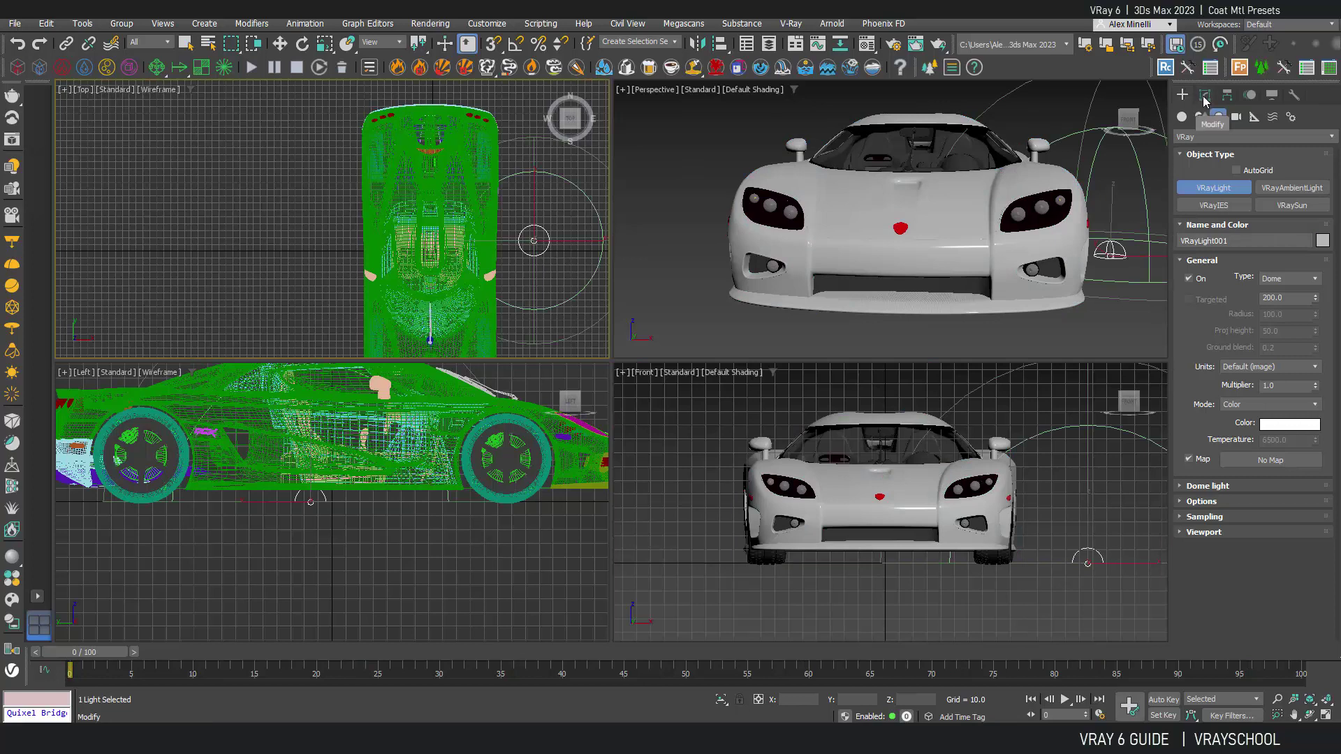
# Assign a VRayBitmap as the dome light's texture map
pyautogui.click(1270, 460)
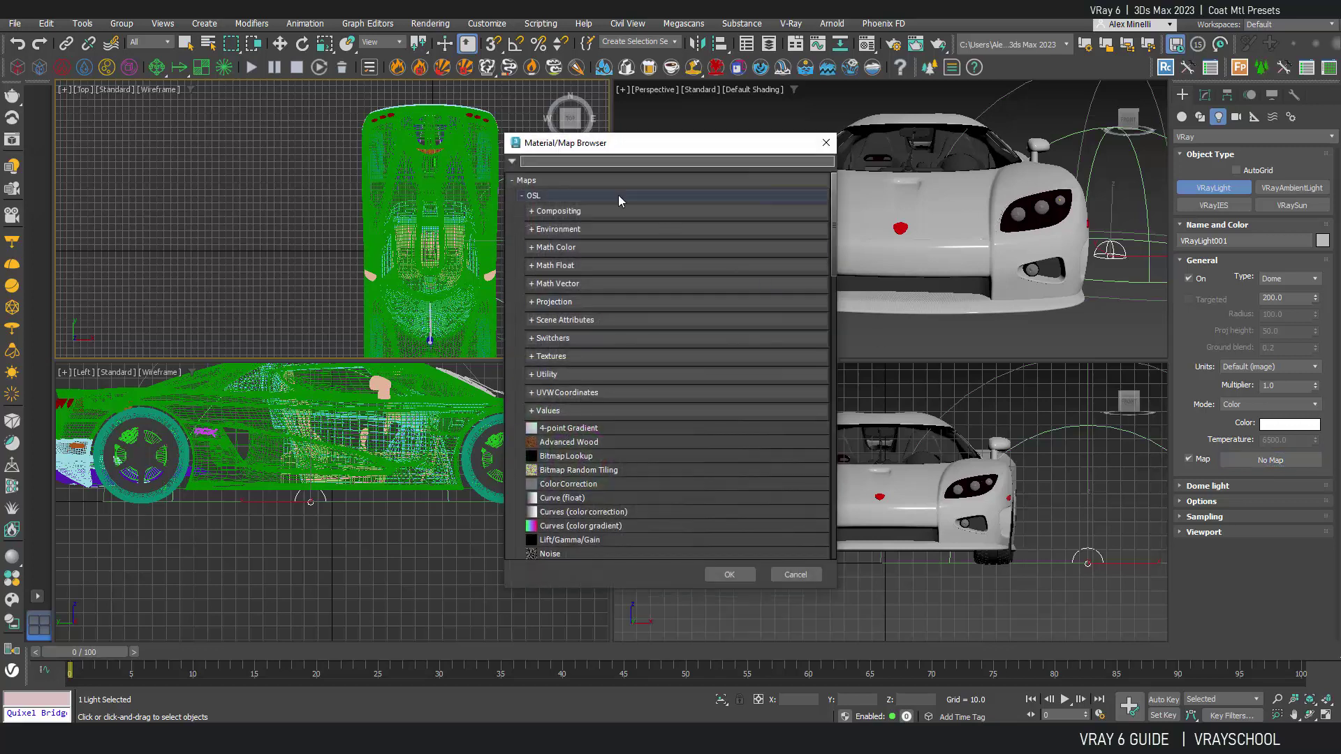
pyautogui.write('vray')
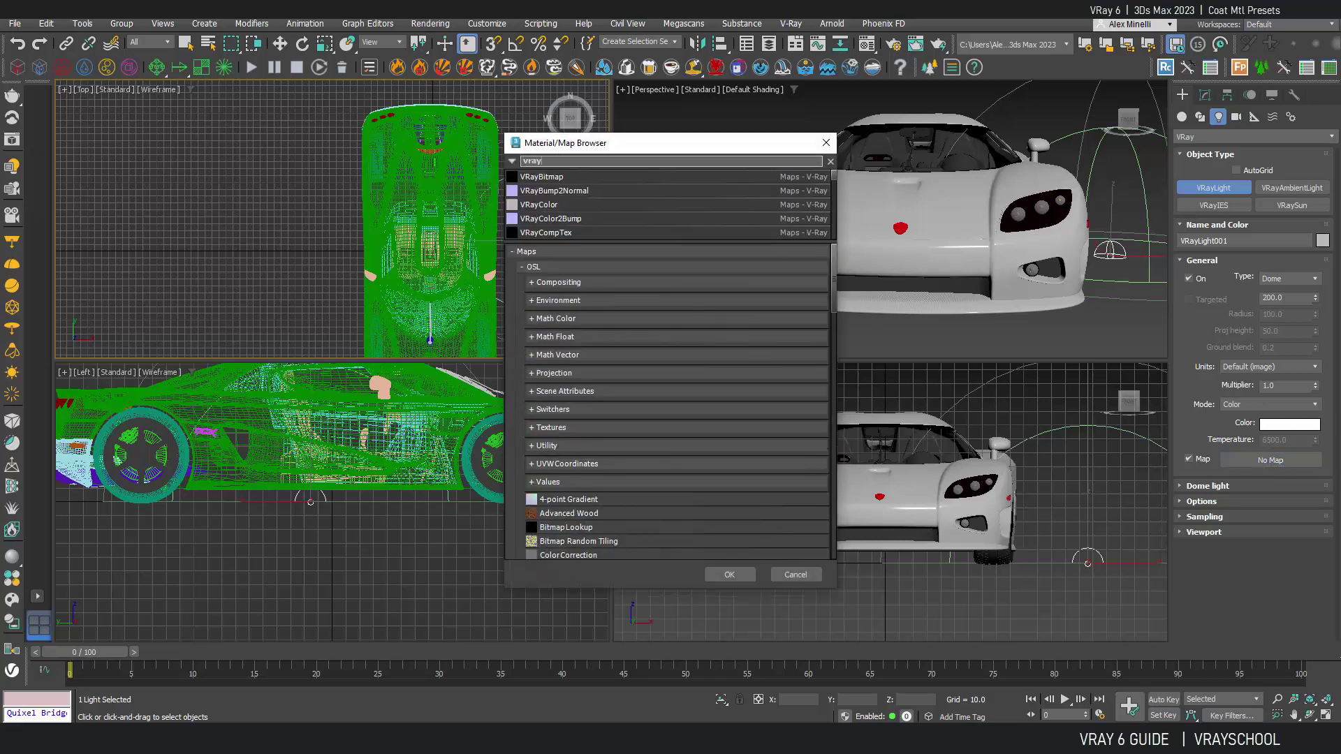
pyautogui.click(558, 178)
pyautogui.click(729, 574)
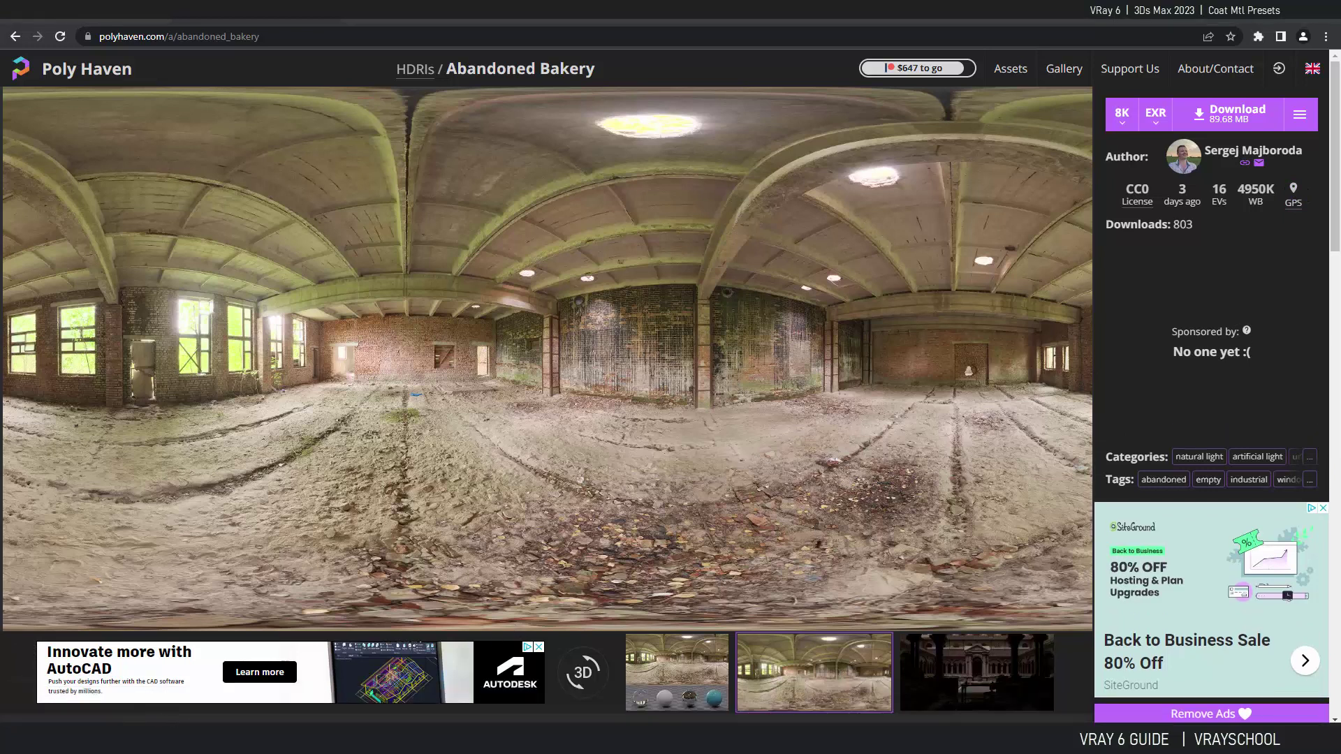
pyautogui.moveTo(445, 739)
pyautogui.click(471, 710)
pyautogui.moveTo(680, 282); pyautogui.dragTo(696, 695)
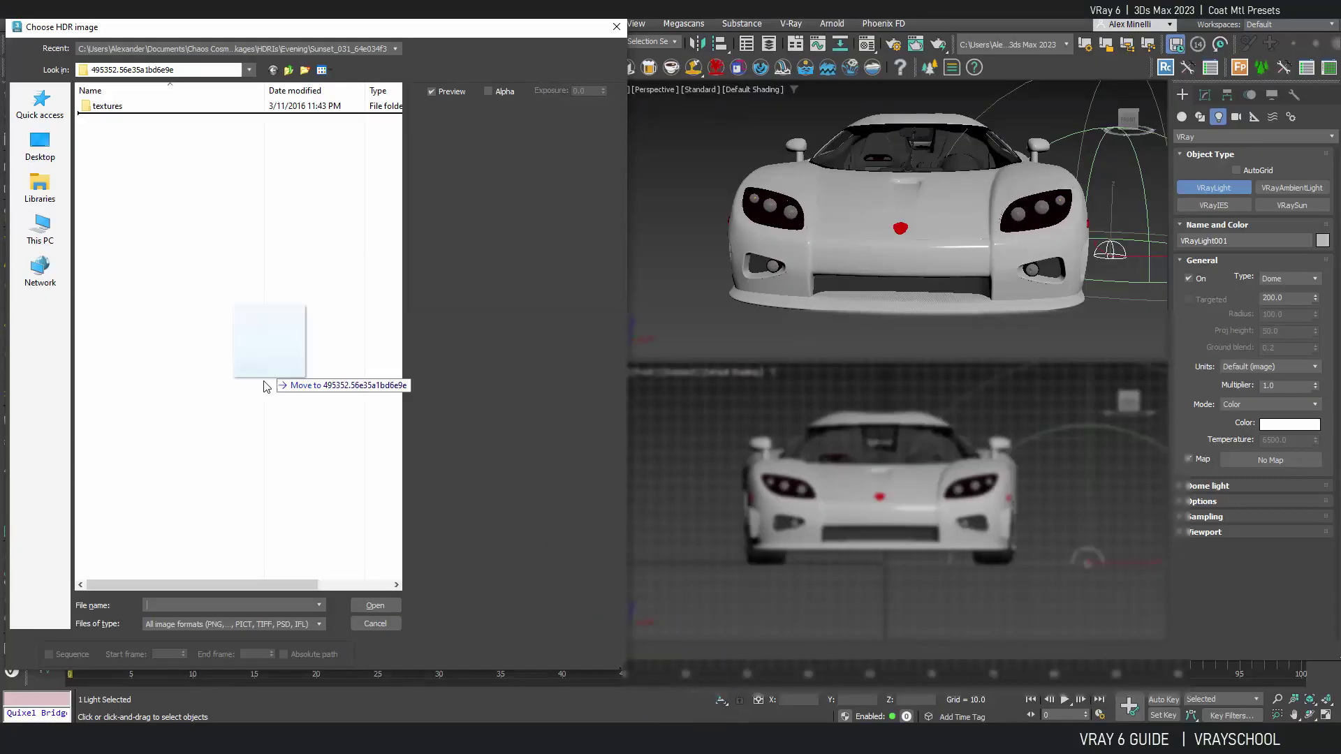
pyautogui.moveTo(275, 383); pyautogui.dragTo(377, 623)
pyautogui.click(376, 623)
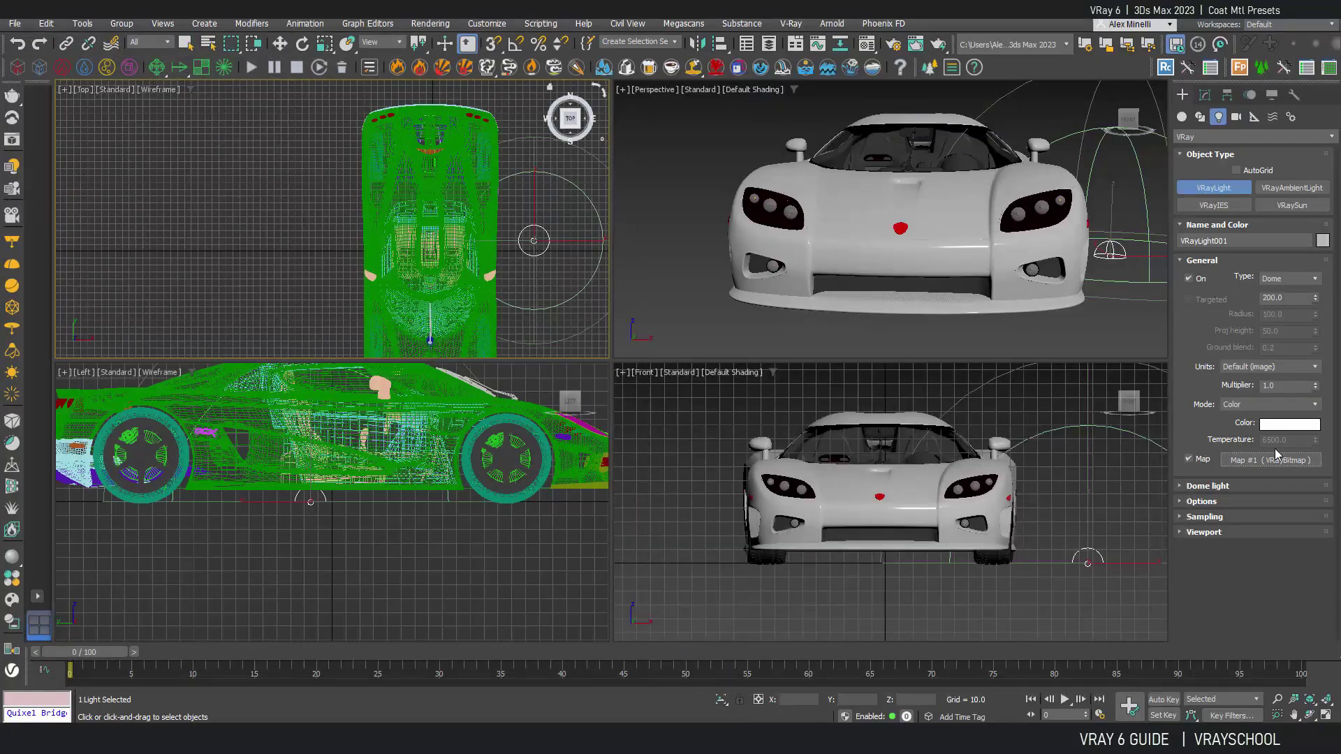
# Bring the dome light's VRayBitmap into the first sample slot of the Material Editor
pyautogui.click(870, 44)
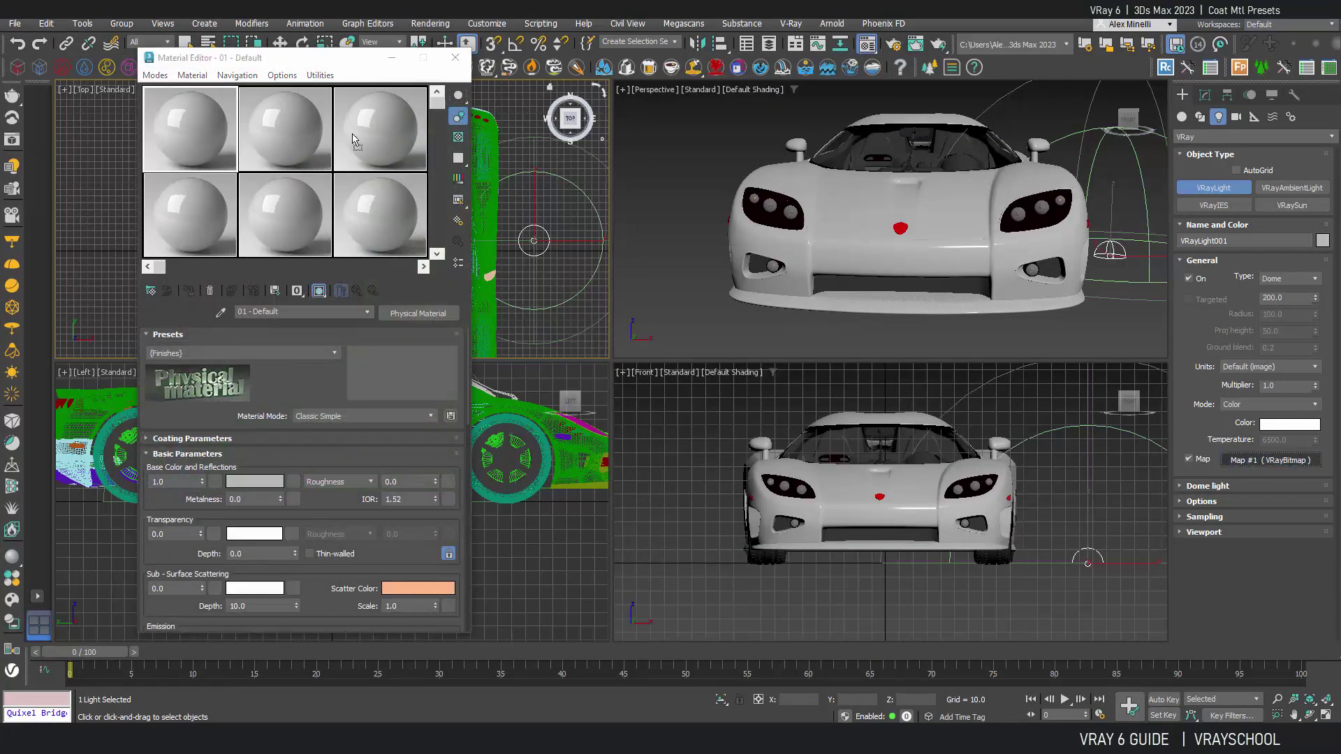
pyautogui.moveTo(167, 126); pyautogui.dragTo(168, 127)
pyautogui.click(264, 395)
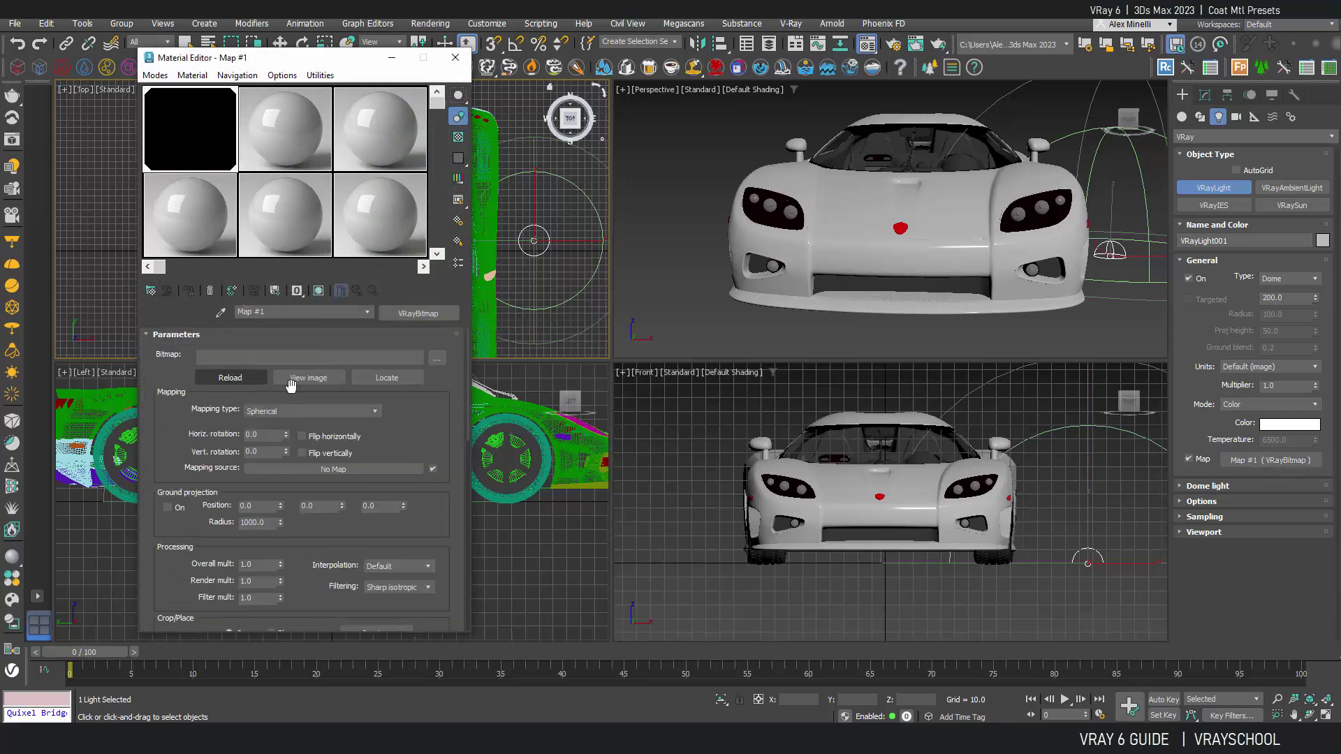
# Load abandoned_bakery_8k.exr from the Downloads folder as the VRayBitmap's image
pyautogui.click(475, 631)
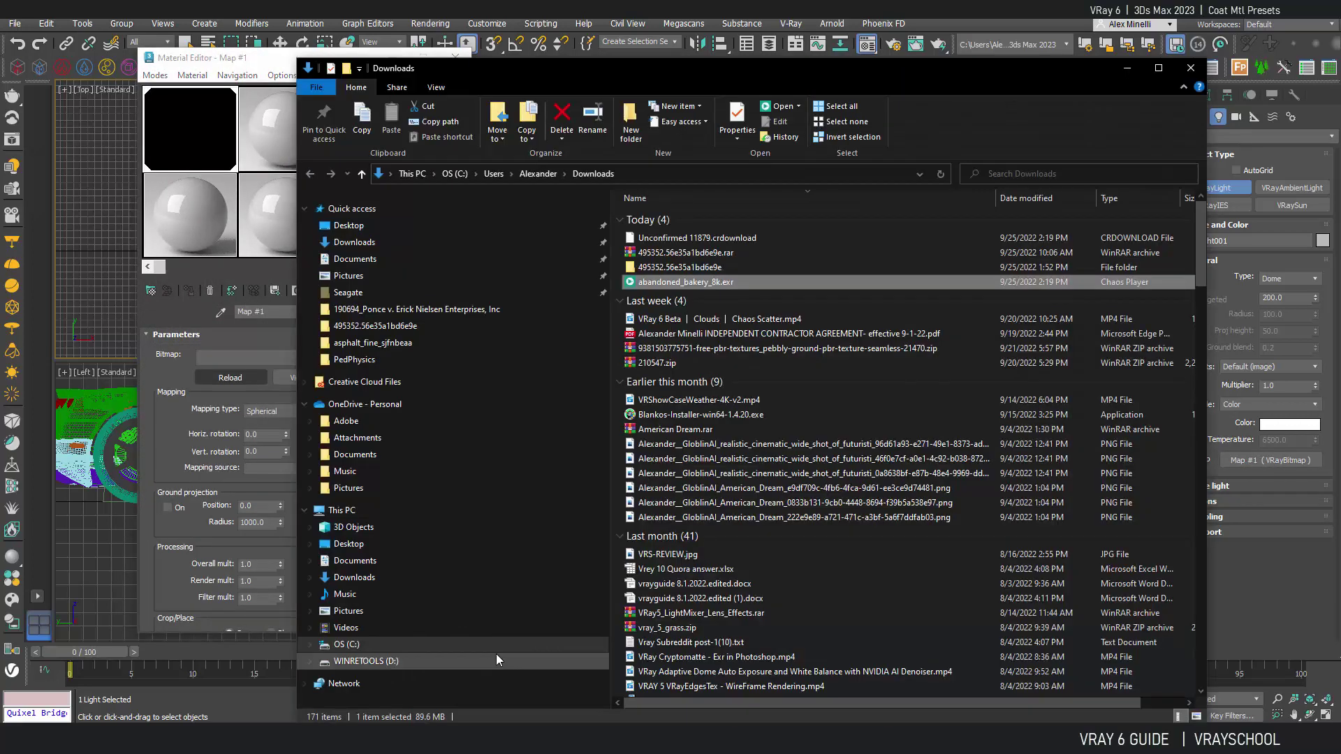
pyautogui.moveTo(719, 282); pyautogui.dragTo(236, 356)
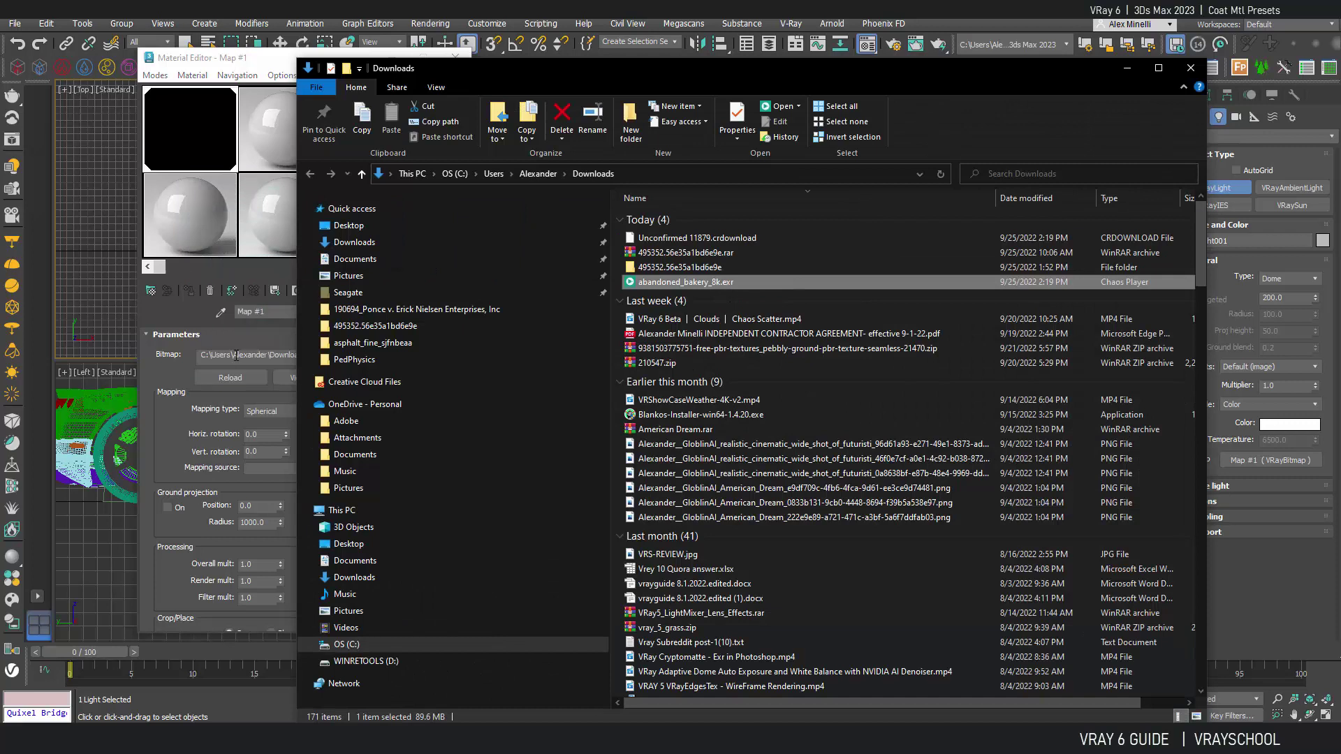
pyautogui.click(1123, 66)
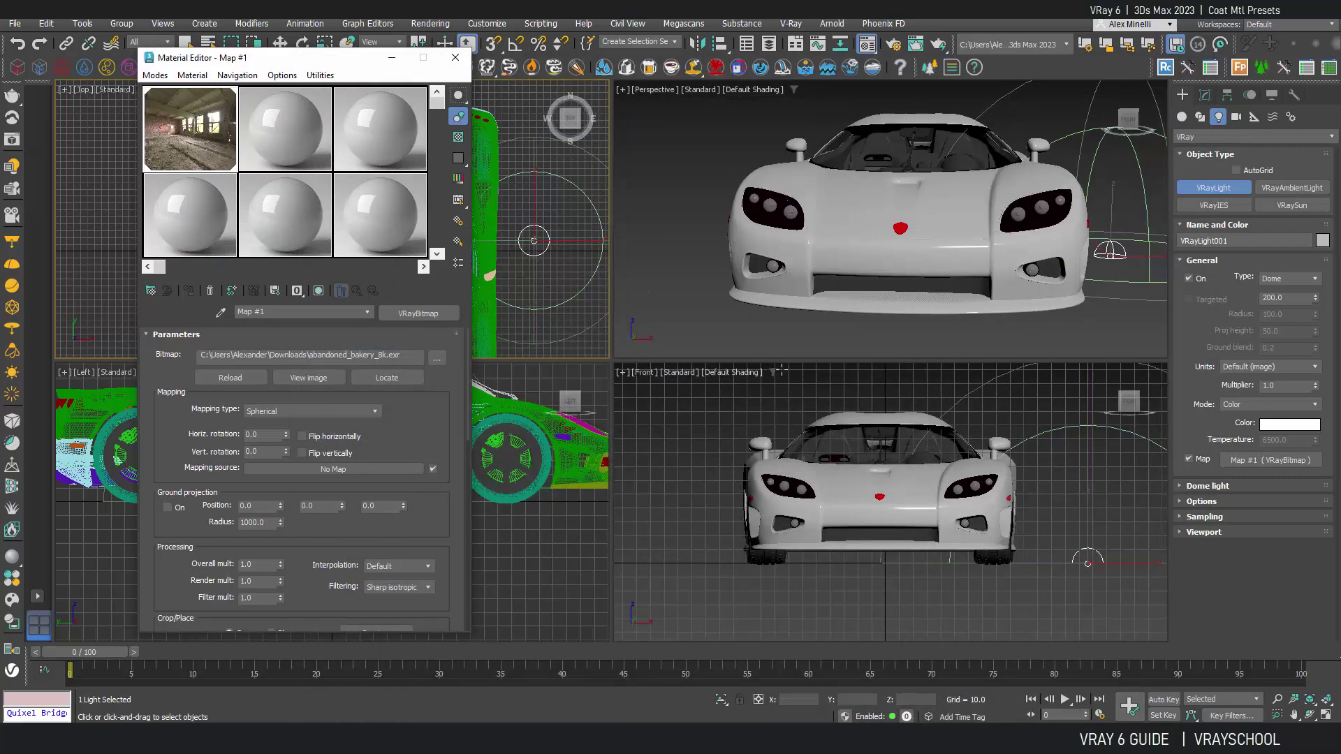
# Start V-Ray interactive rendering in the perspective viewport
pyautogui.click(697, 96)
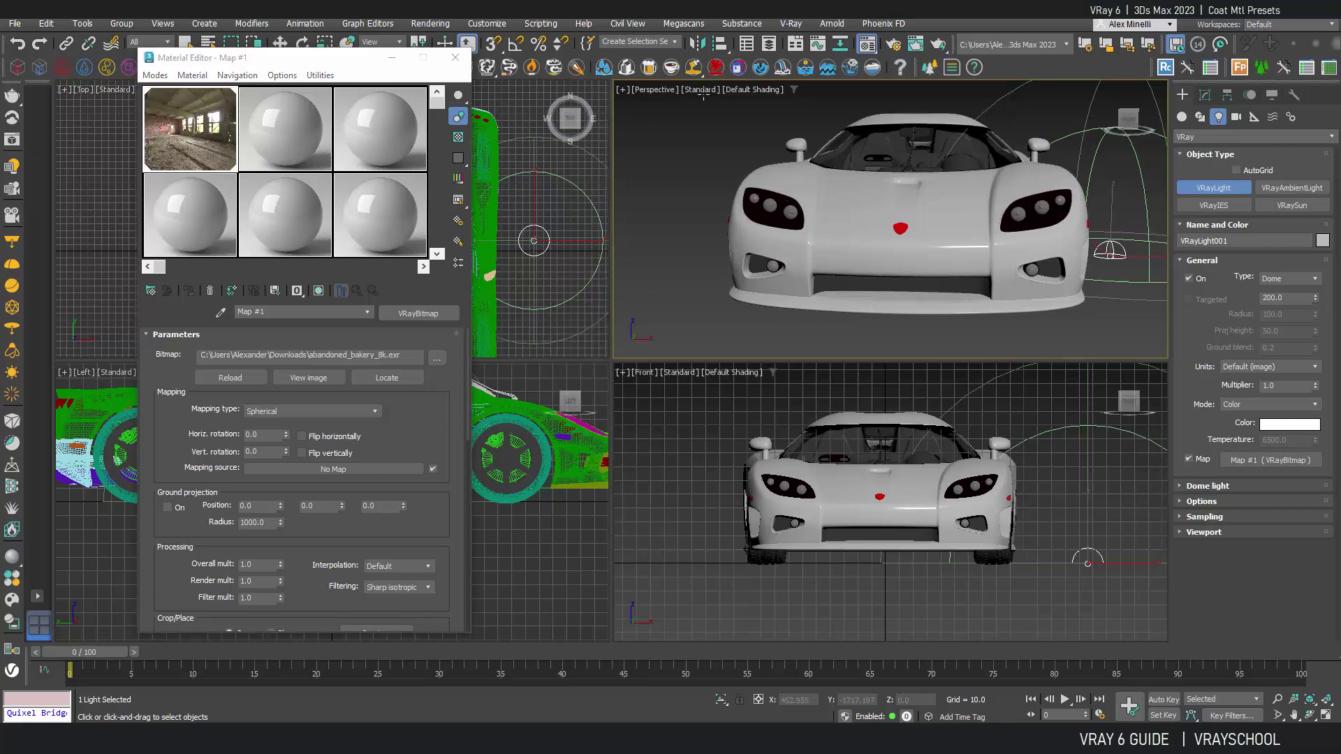
pyautogui.click(702, 91)
pyautogui.click(728, 115)
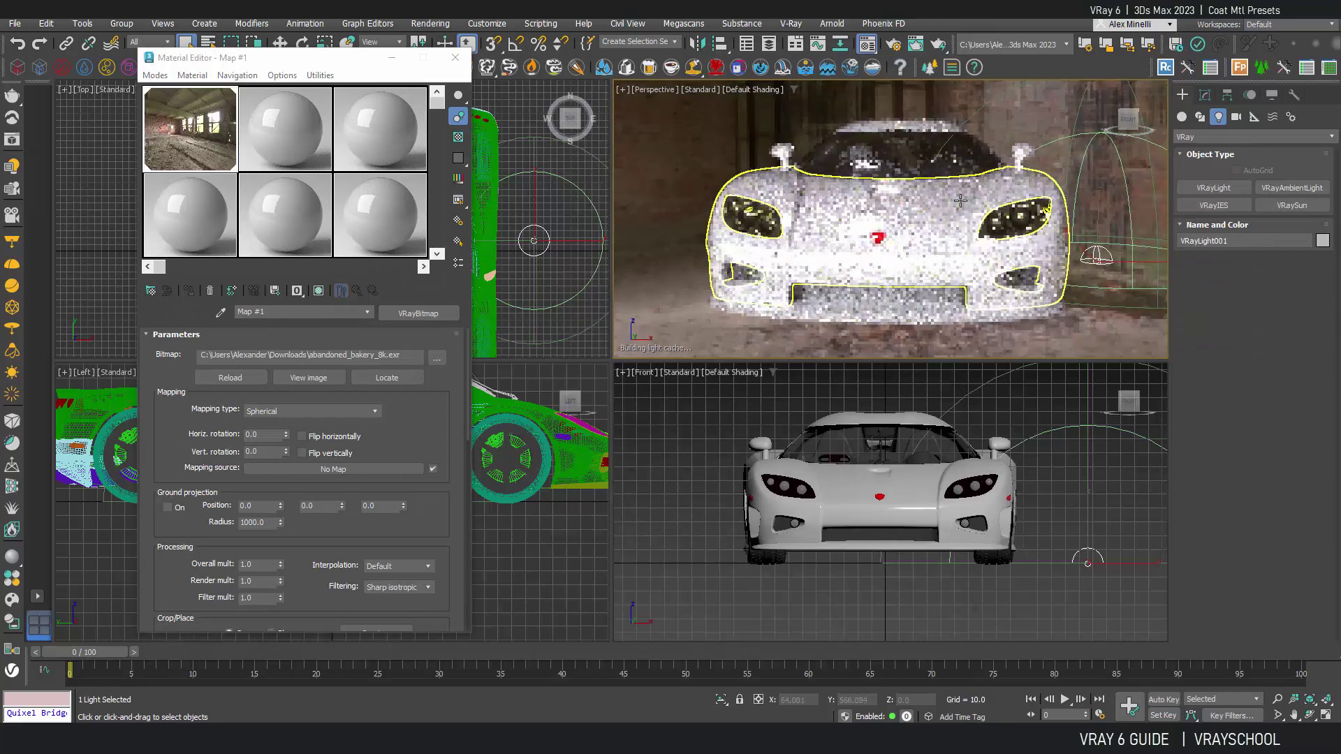
# Assign a new VRayMtl from the second sample slot to the car's windshield glass and name the material Tinted
pyautogui.keyDown('alt'); pyautogui.moveTo(960, 200); pyautogui.dragTo(928, 210, button='middle'); pyautogui.keyUp('alt')
pyautogui.scroll(10, 879, 197)
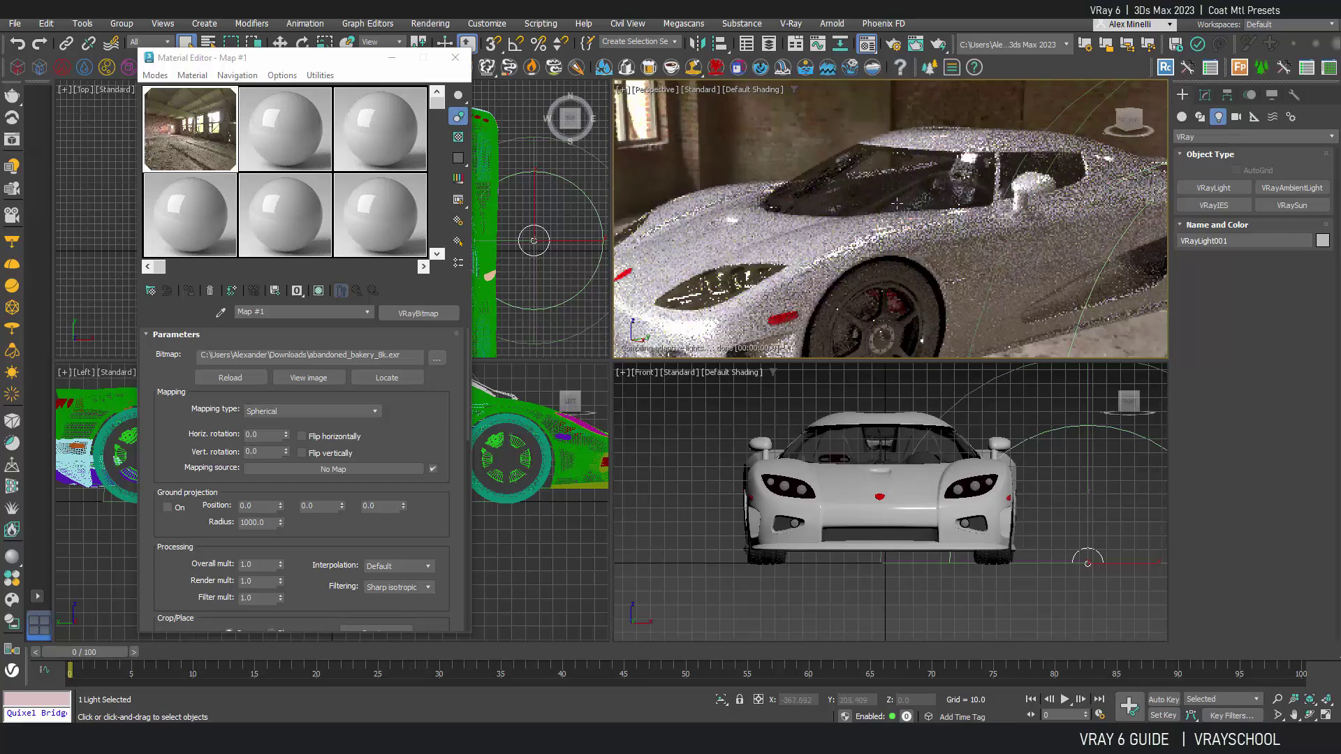
pyautogui.scroll(6, 908, 206)
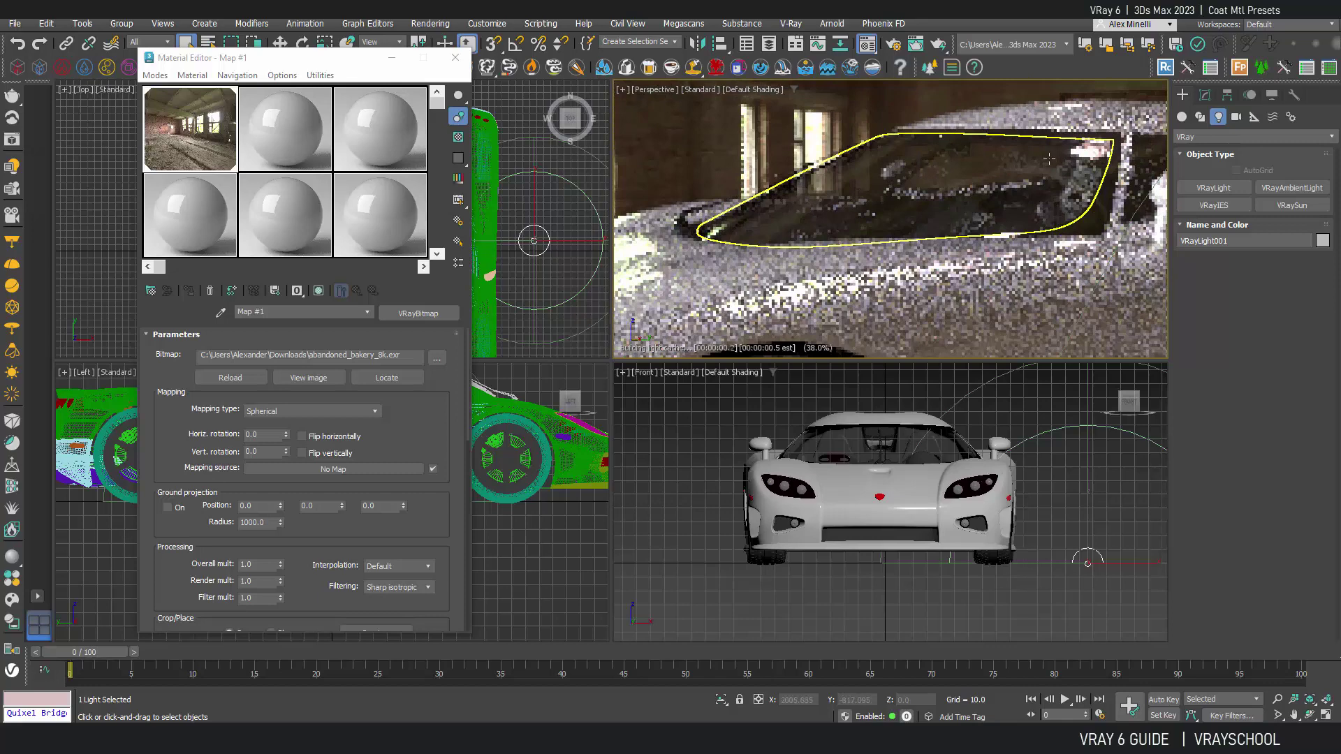
pyautogui.moveTo(936, 215); pyautogui.dragTo(896, 215, button='middle')
pyautogui.scroll(8, 979, 219)
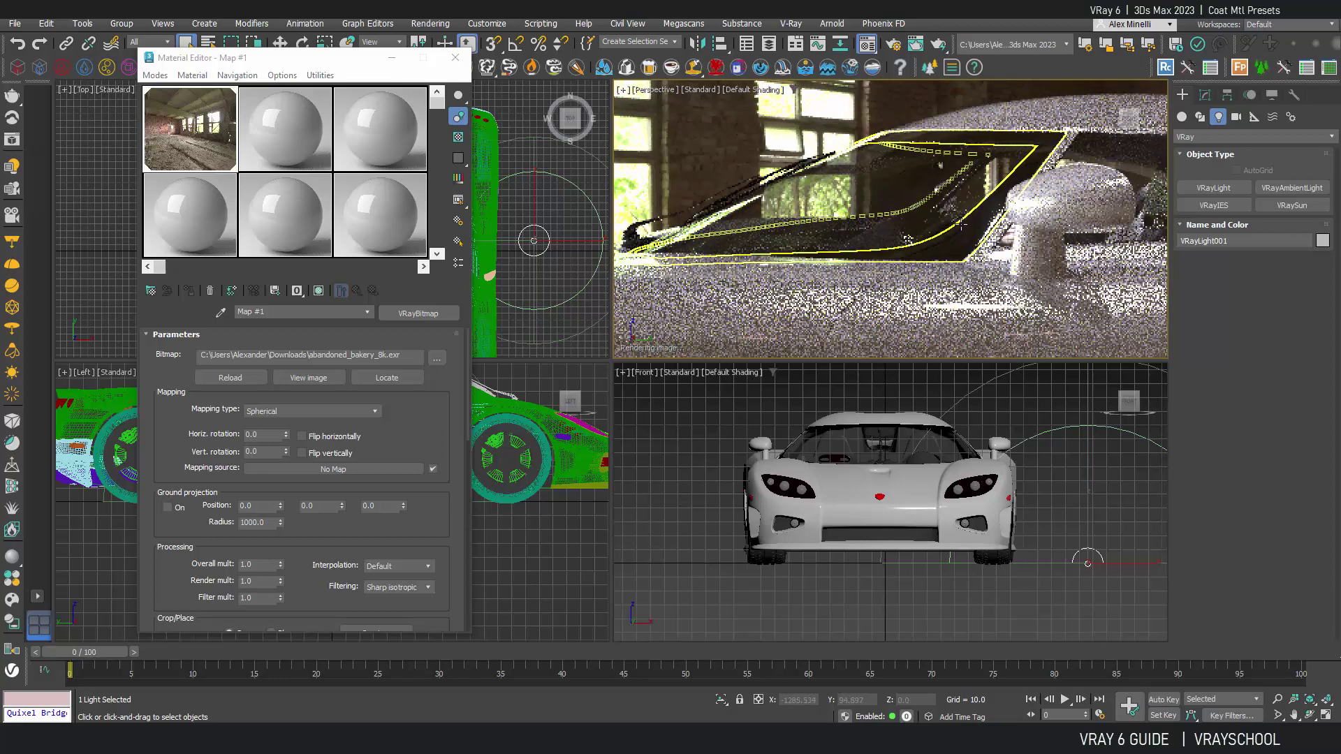
pyautogui.click(291, 148)
pyautogui.click(801, 191)
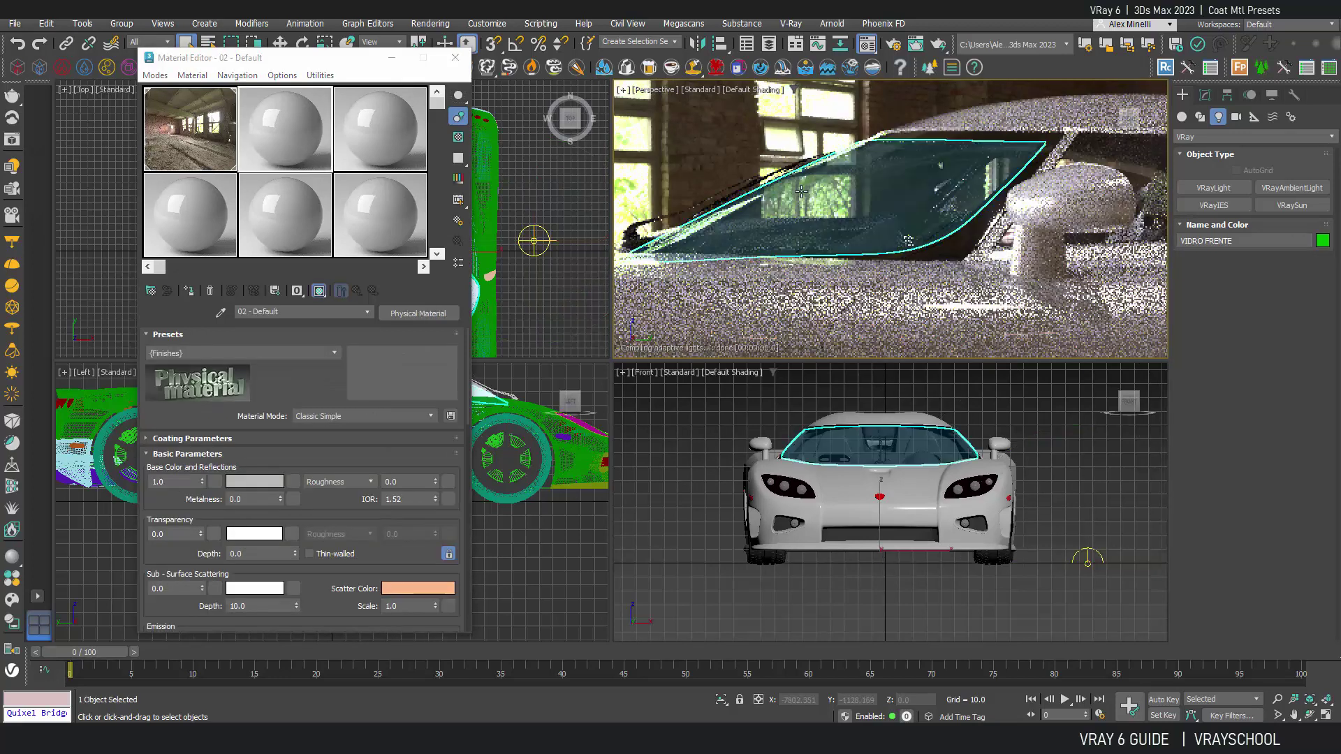
pyautogui.click(17, 558)
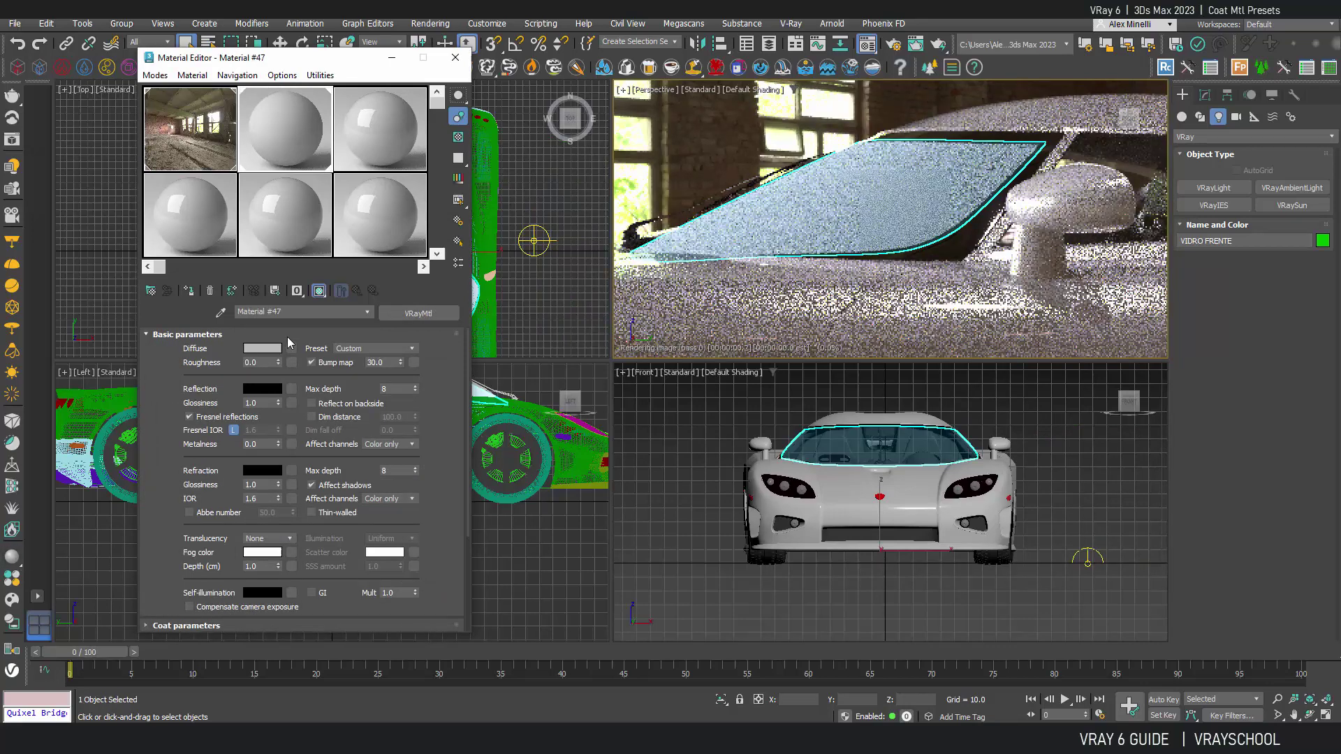
pyautogui.scroll(3, 915, 262)
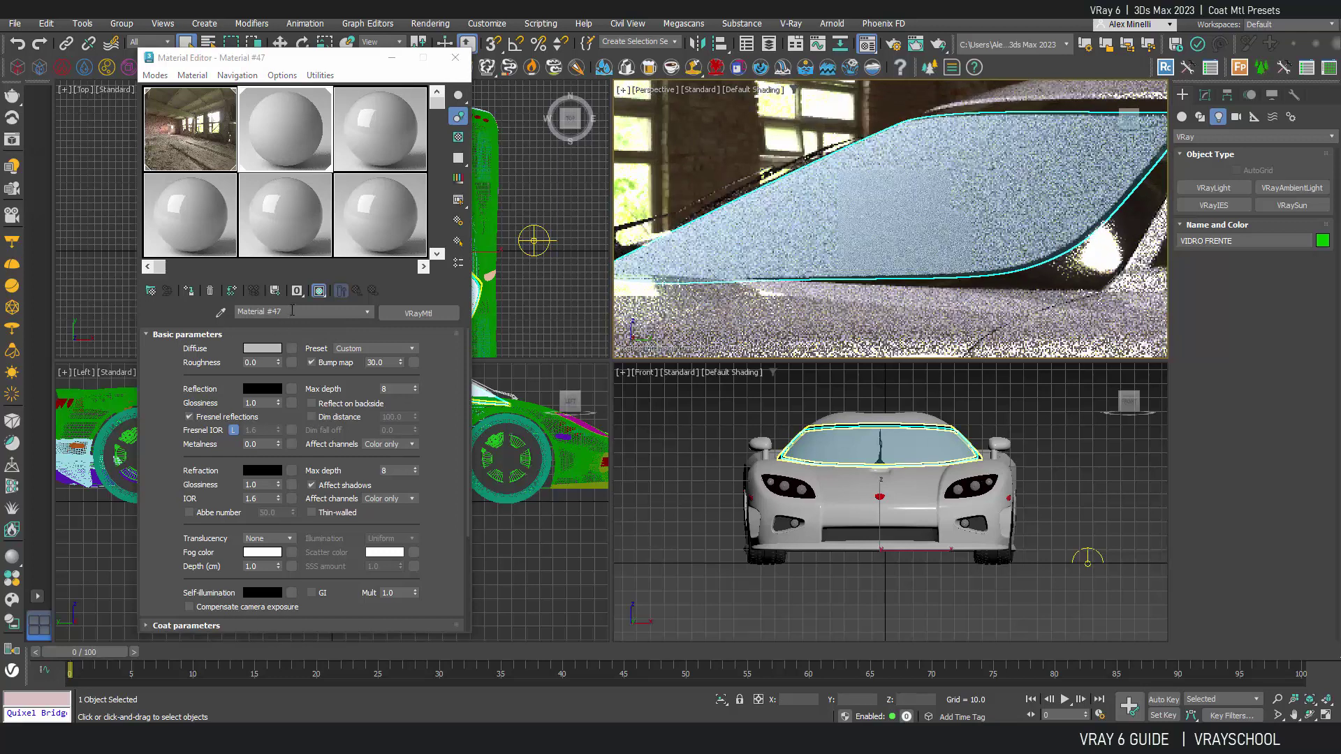
pyautogui.write('nted')
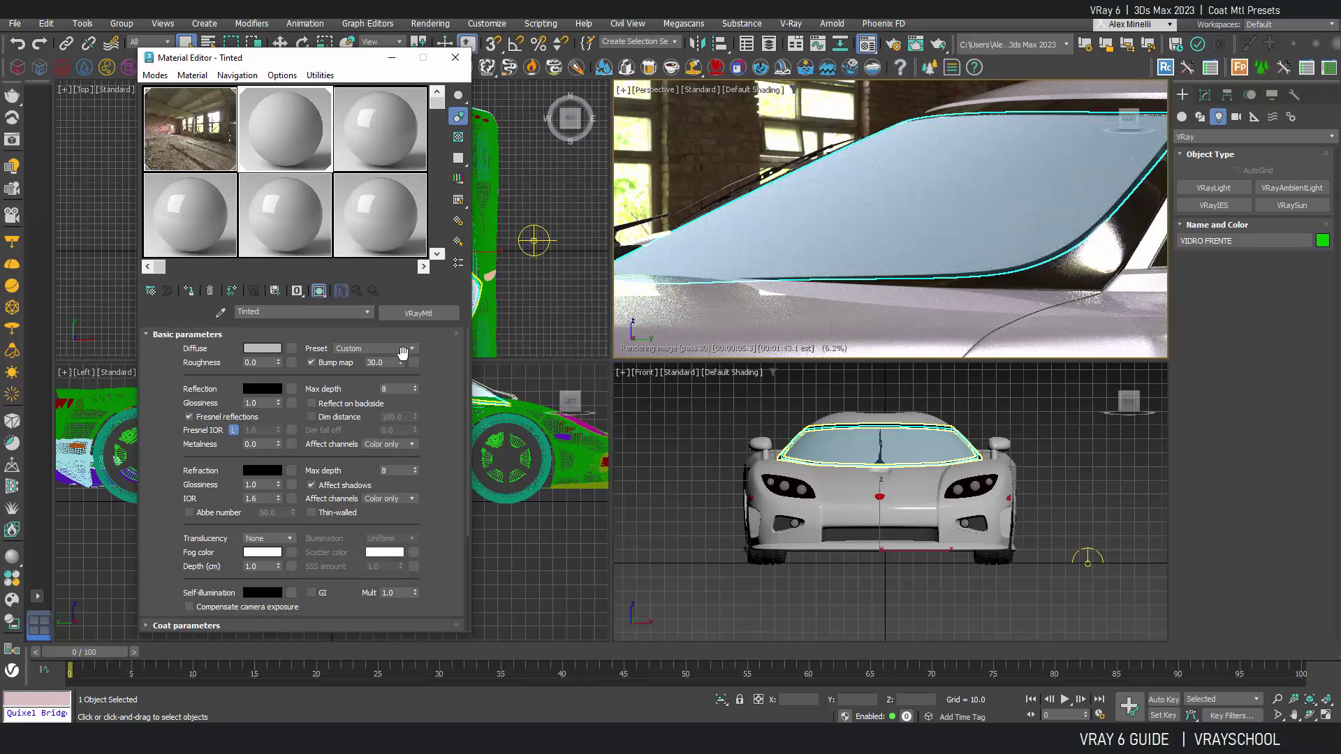
# Try the Aluminium, Aluminium (Rough), Copper, Gold (Rough) and Lead presets on the Tinted material
pyautogui.click(377, 351)
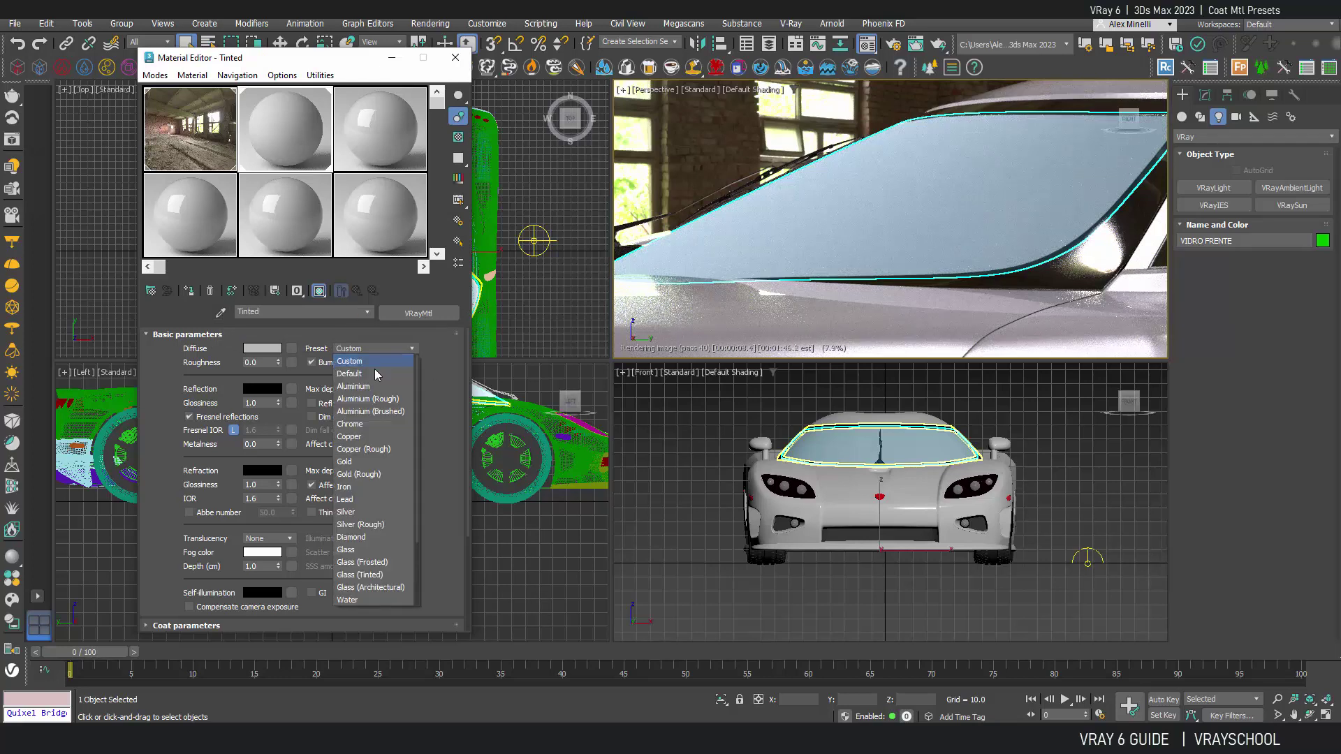
pyautogui.click(372, 386)
pyautogui.click(374, 349)
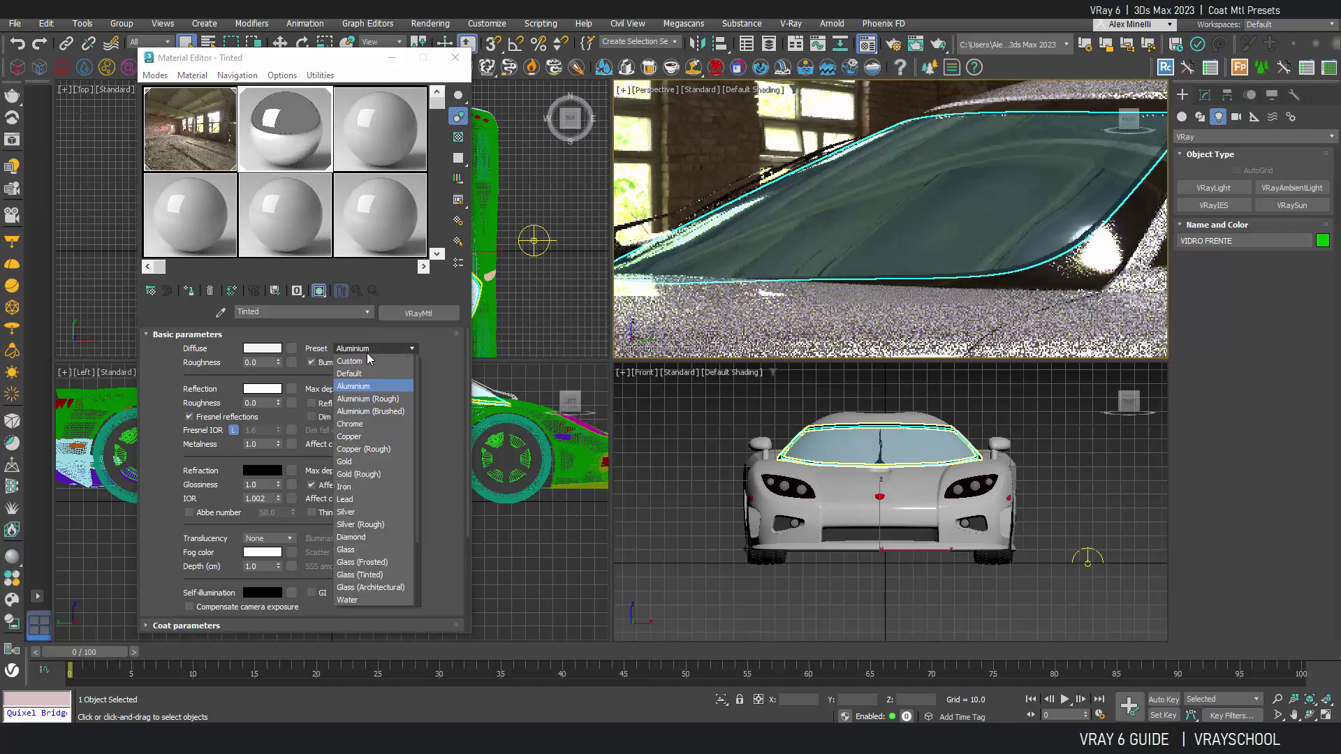
pyautogui.click(370, 398)
pyautogui.click(370, 348)
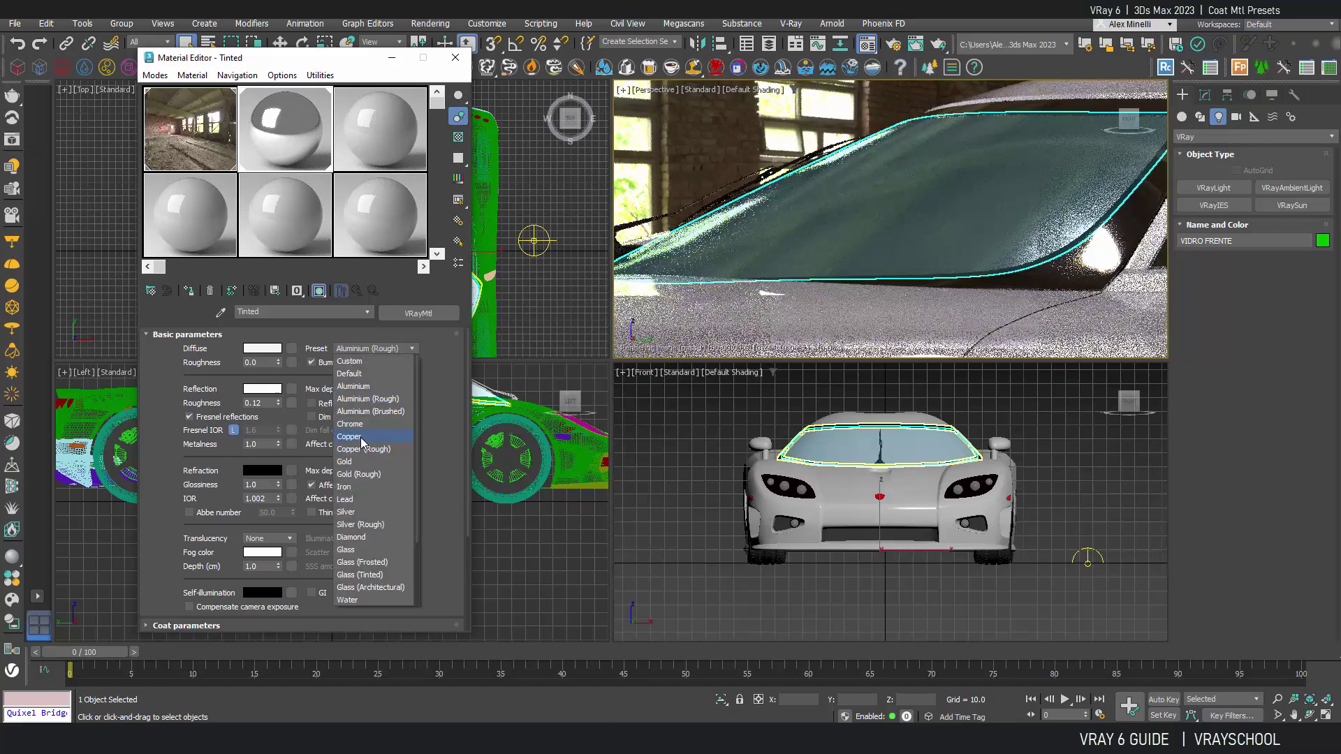
pyautogui.click(349, 436)
pyautogui.click(366, 348)
pyautogui.click(359, 475)
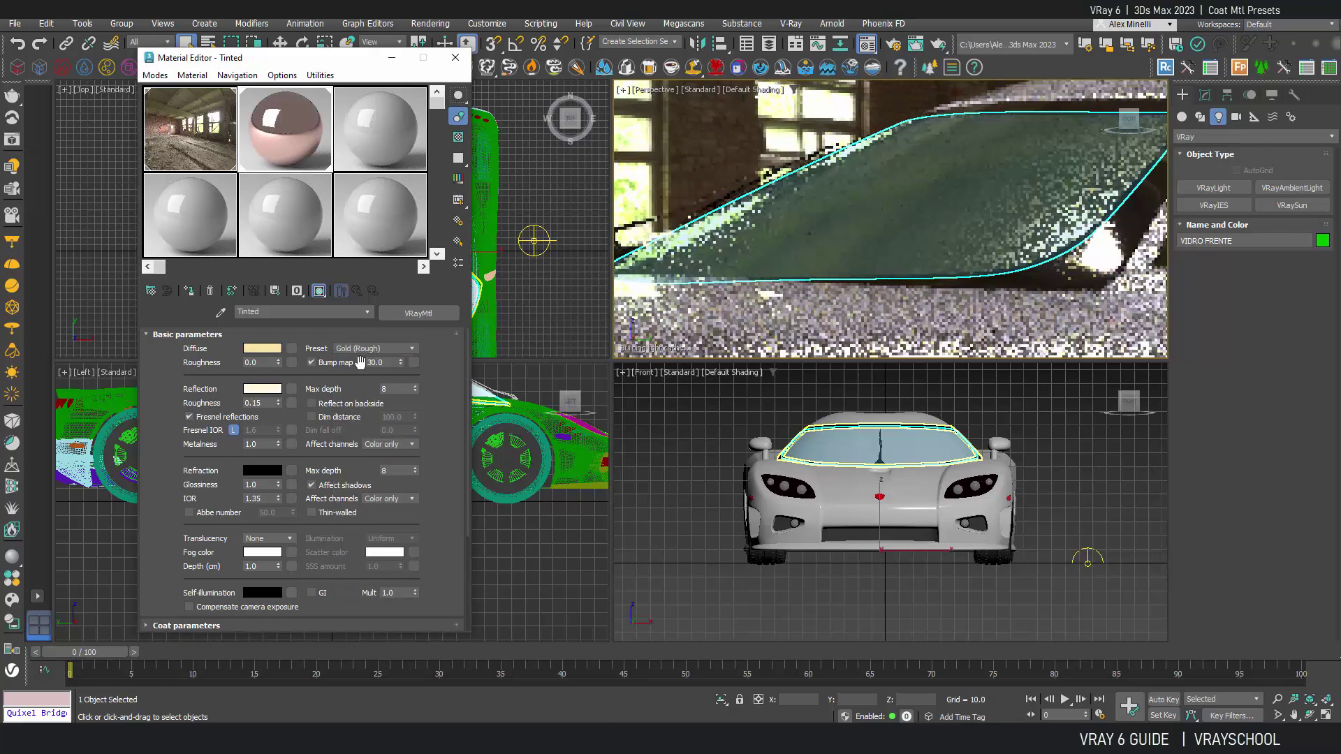
pyautogui.click(363, 349)
pyautogui.click(353, 499)
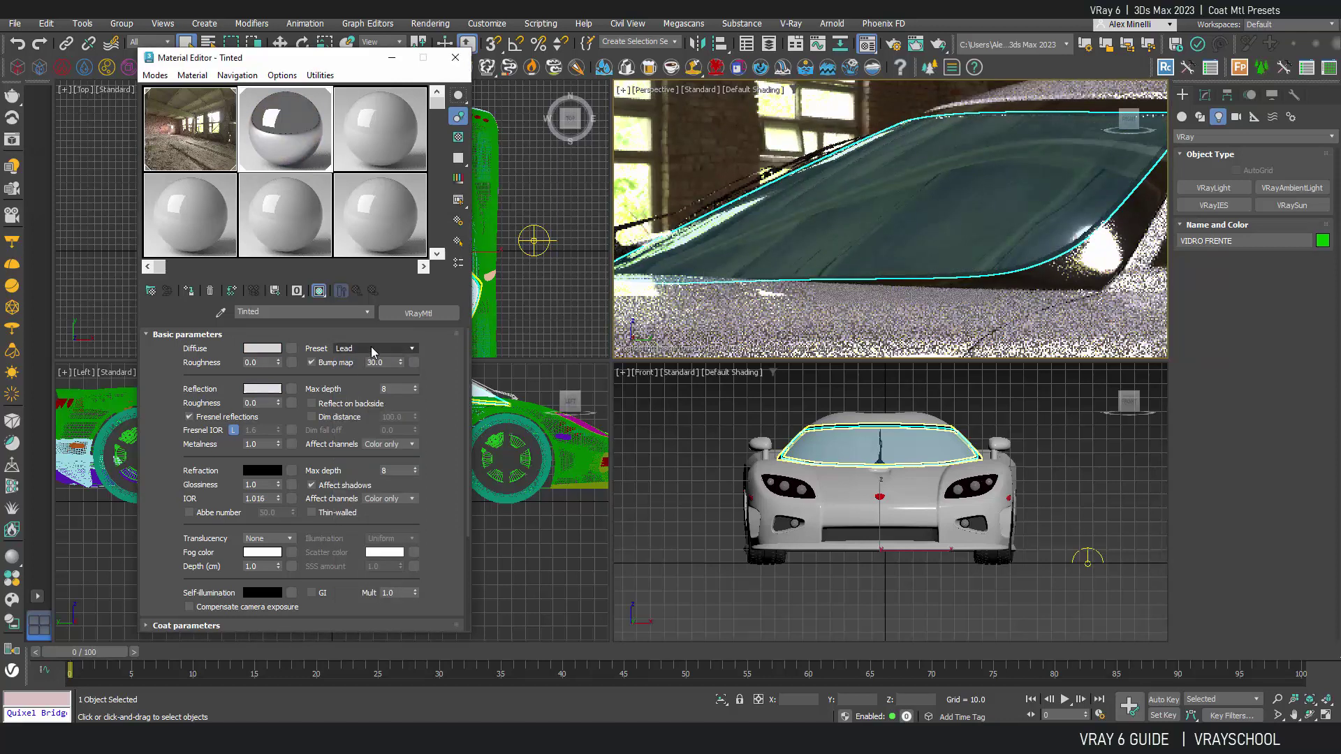
# Try the Glass, Diamond and Glass (Tinted) presets on the Tinted material
pyautogui.click(371, 348)
pyautogui.click(371, 497)
pyautogui.click(372, 349)
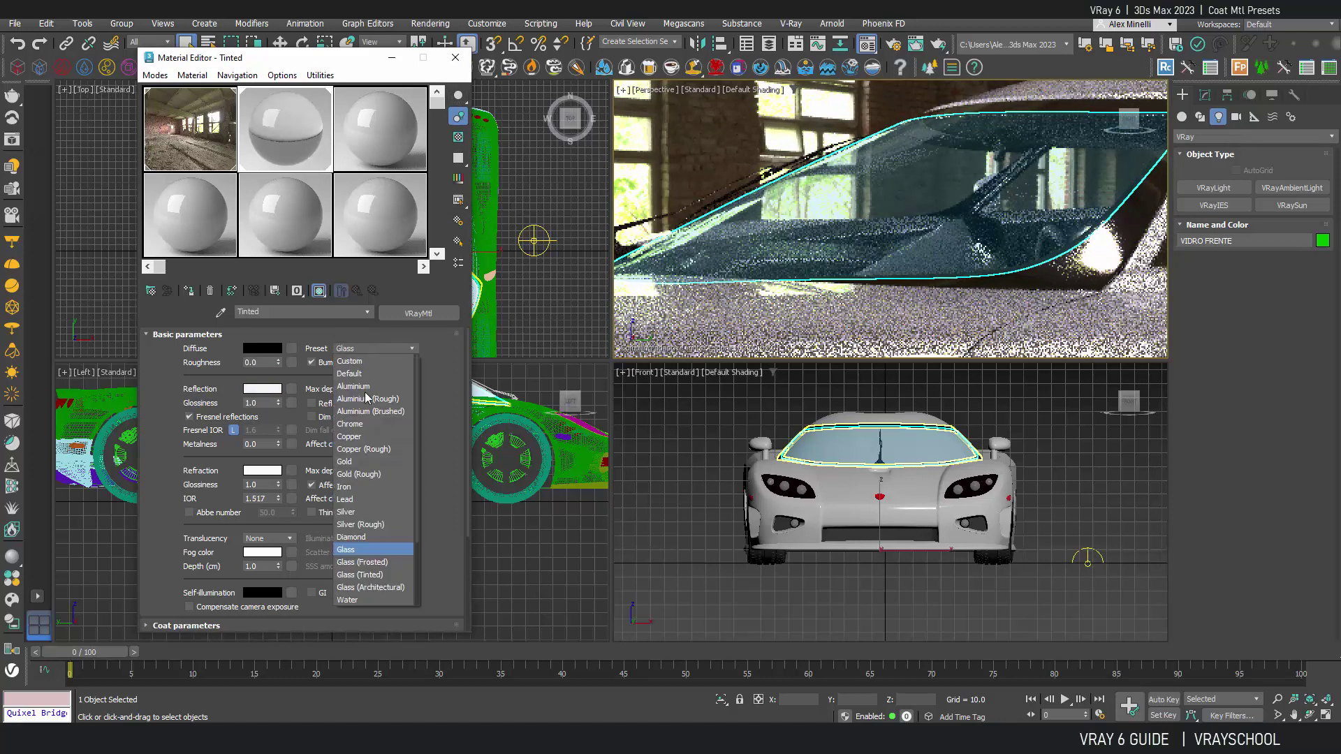
pyautogui.click(357, 538)
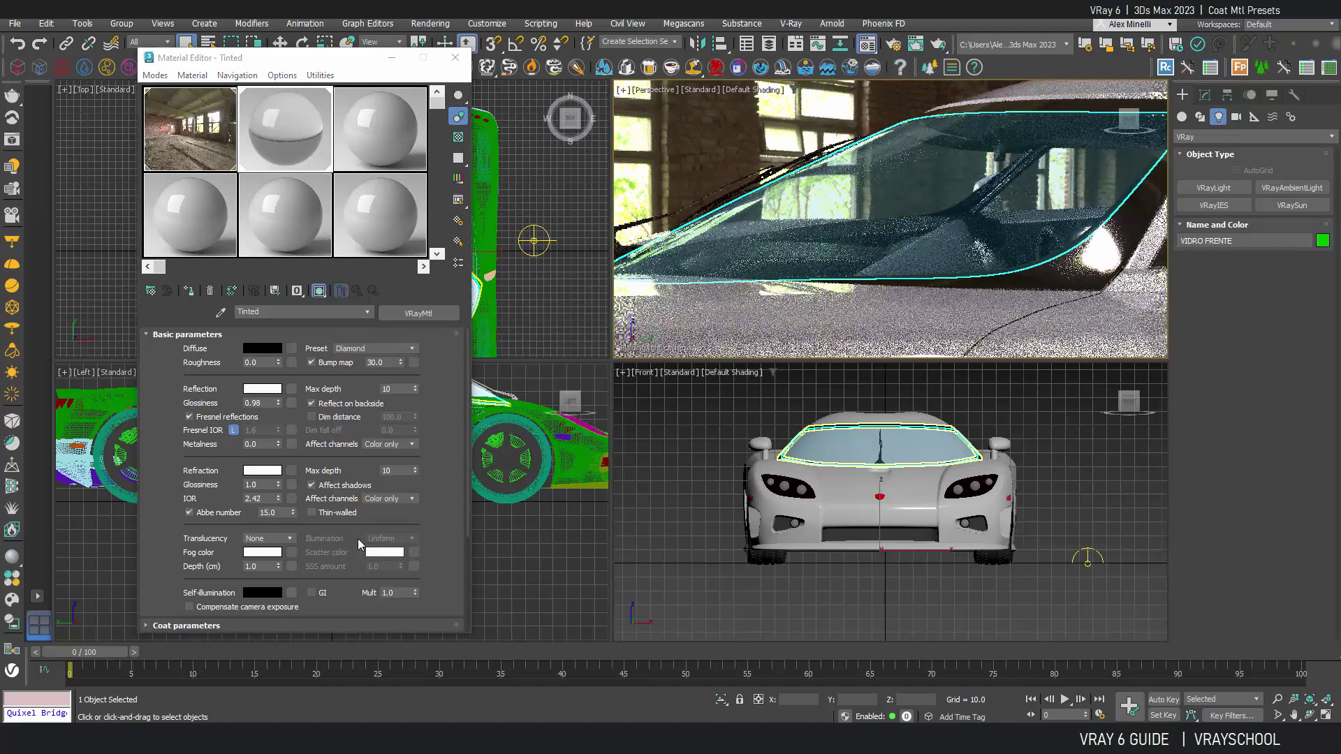
pyautogui.click(363, 344)
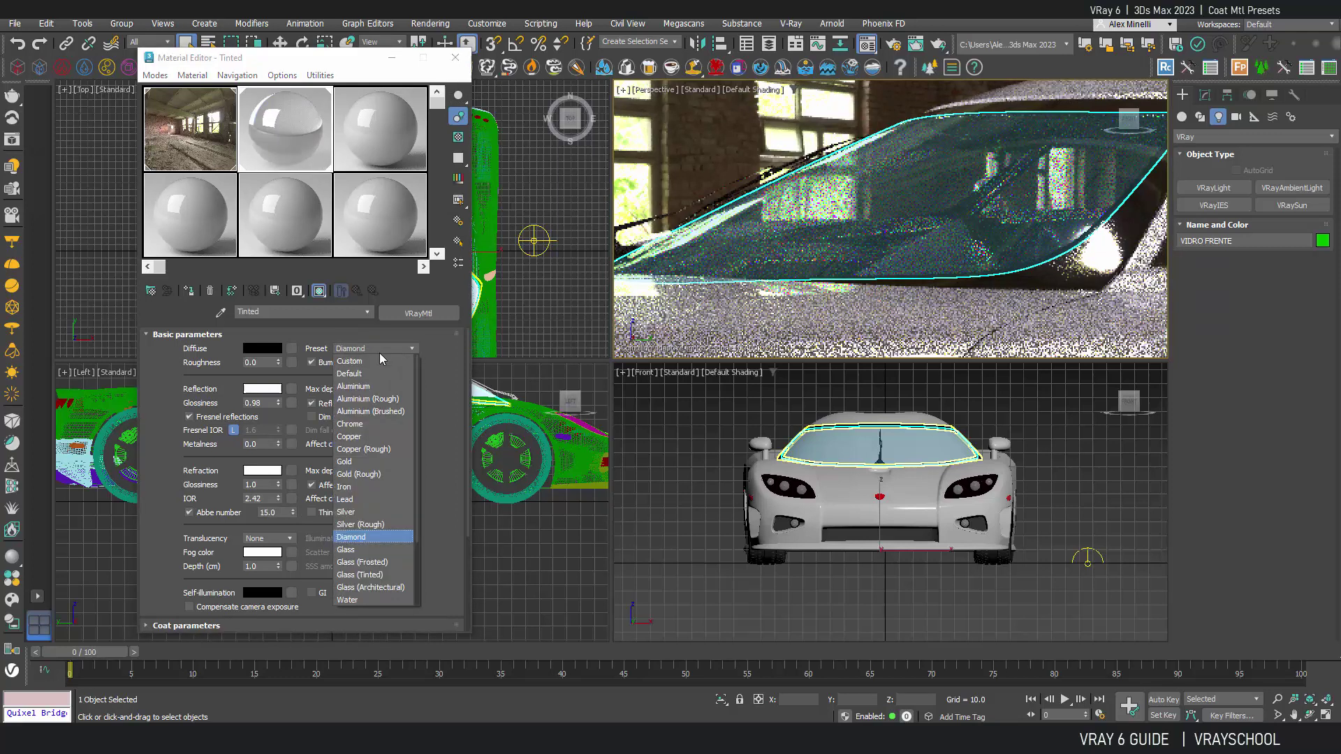
pyautogui.click(372, 571)
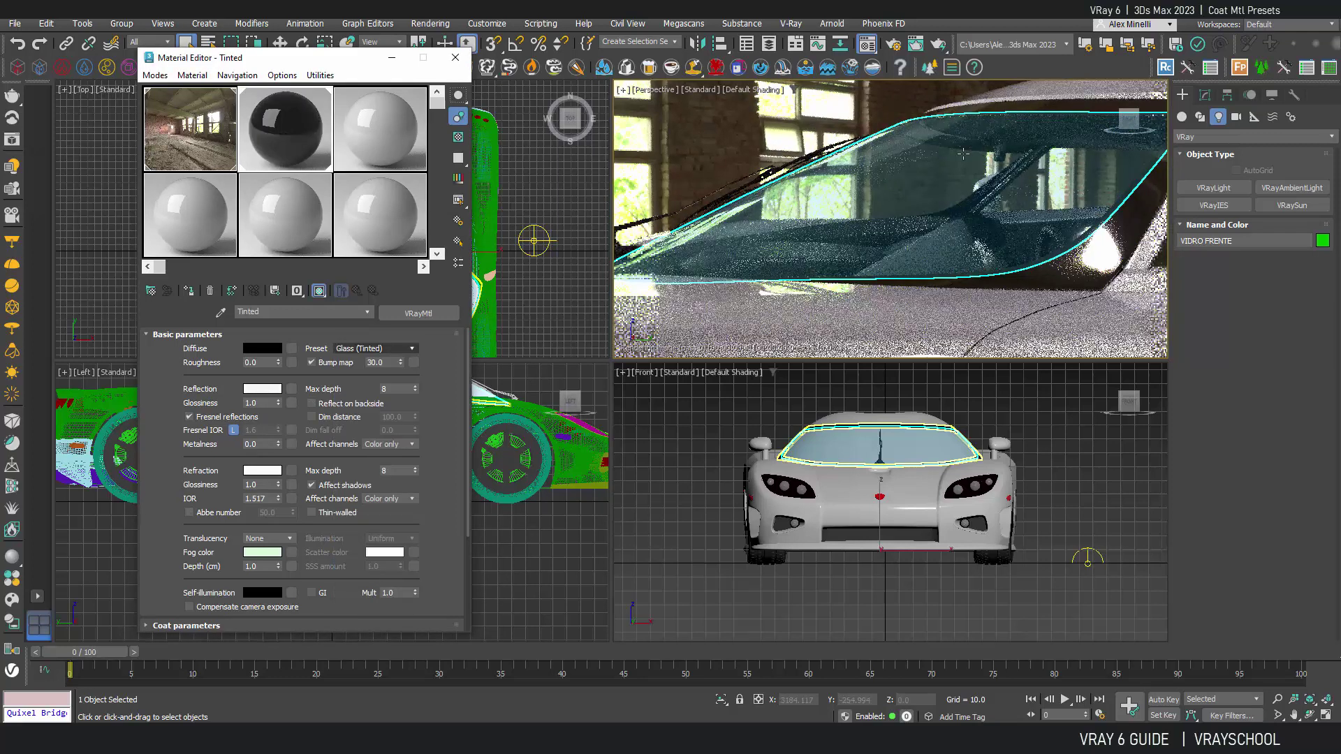
# Deselect the windshield and apply the Plastic preset to the Tinted material
pyautogui.click(787, 140)
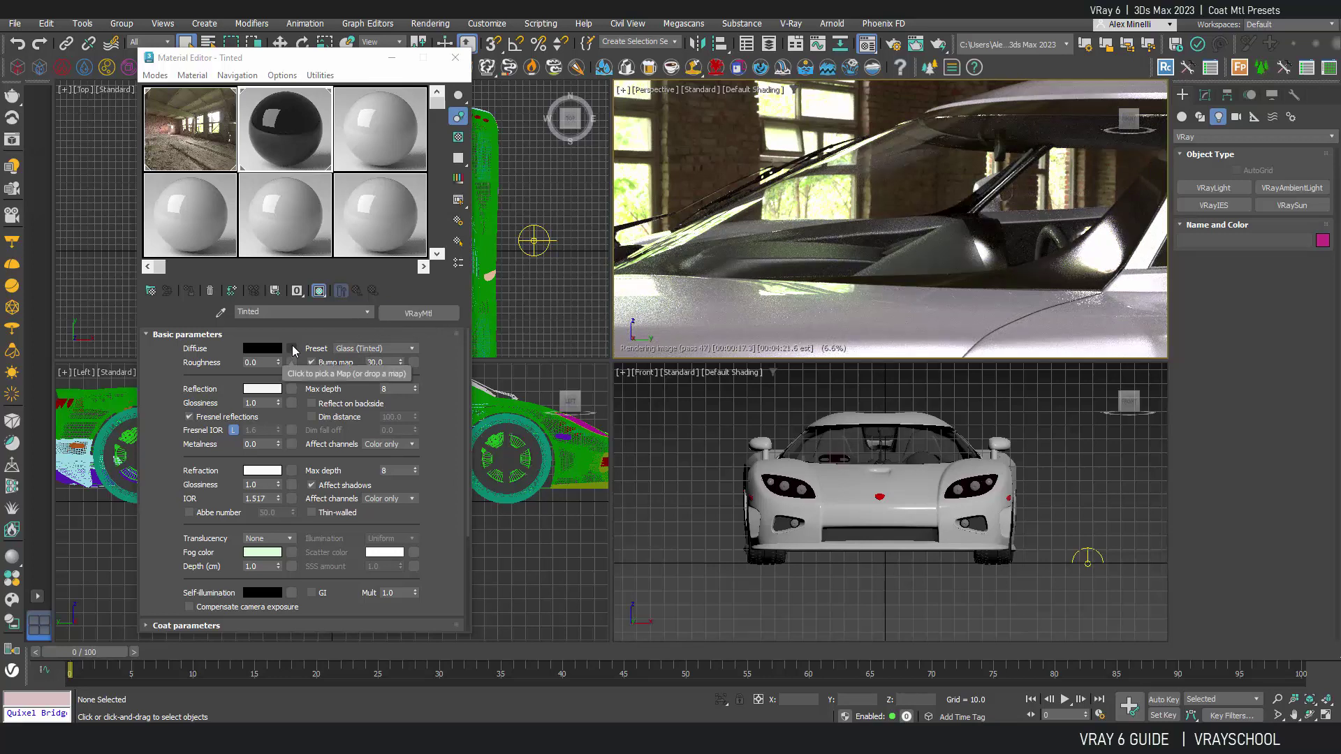
pyautogui.click(388, 348)
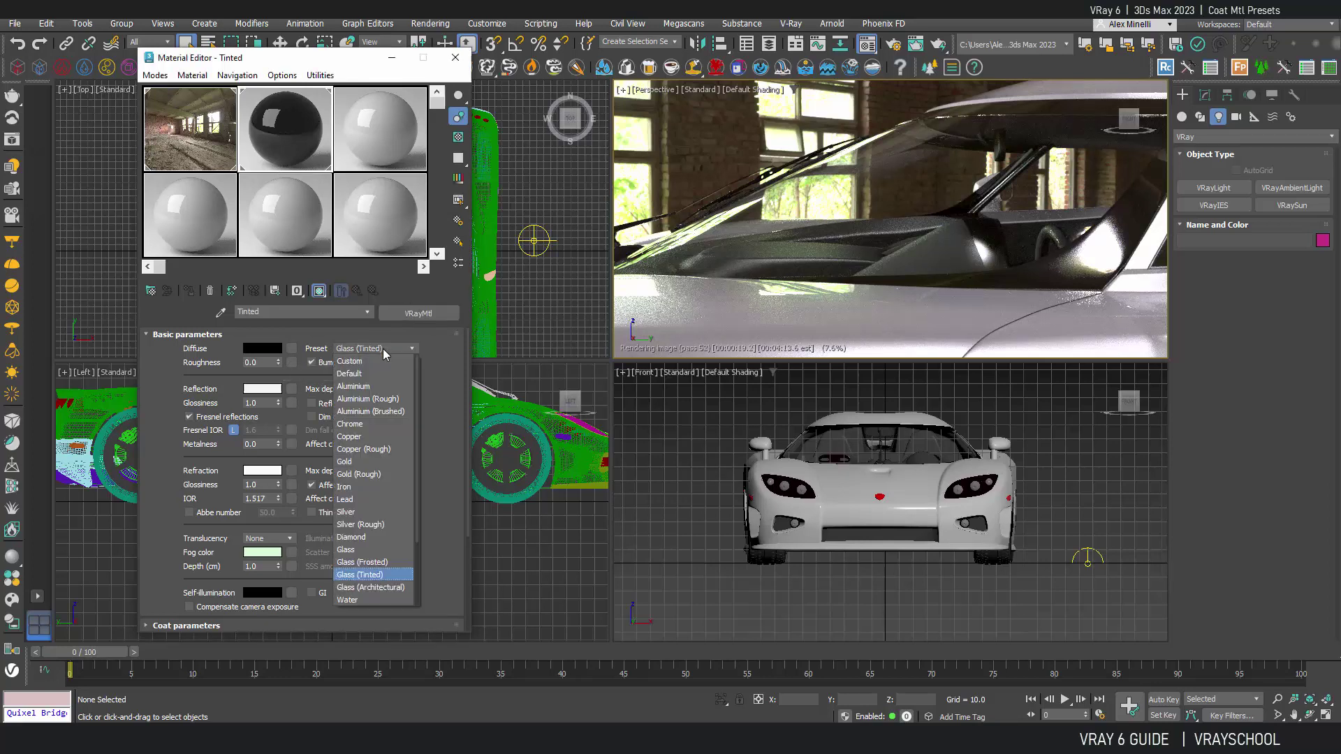
pyautogui.scroll(-3, 372, 555)
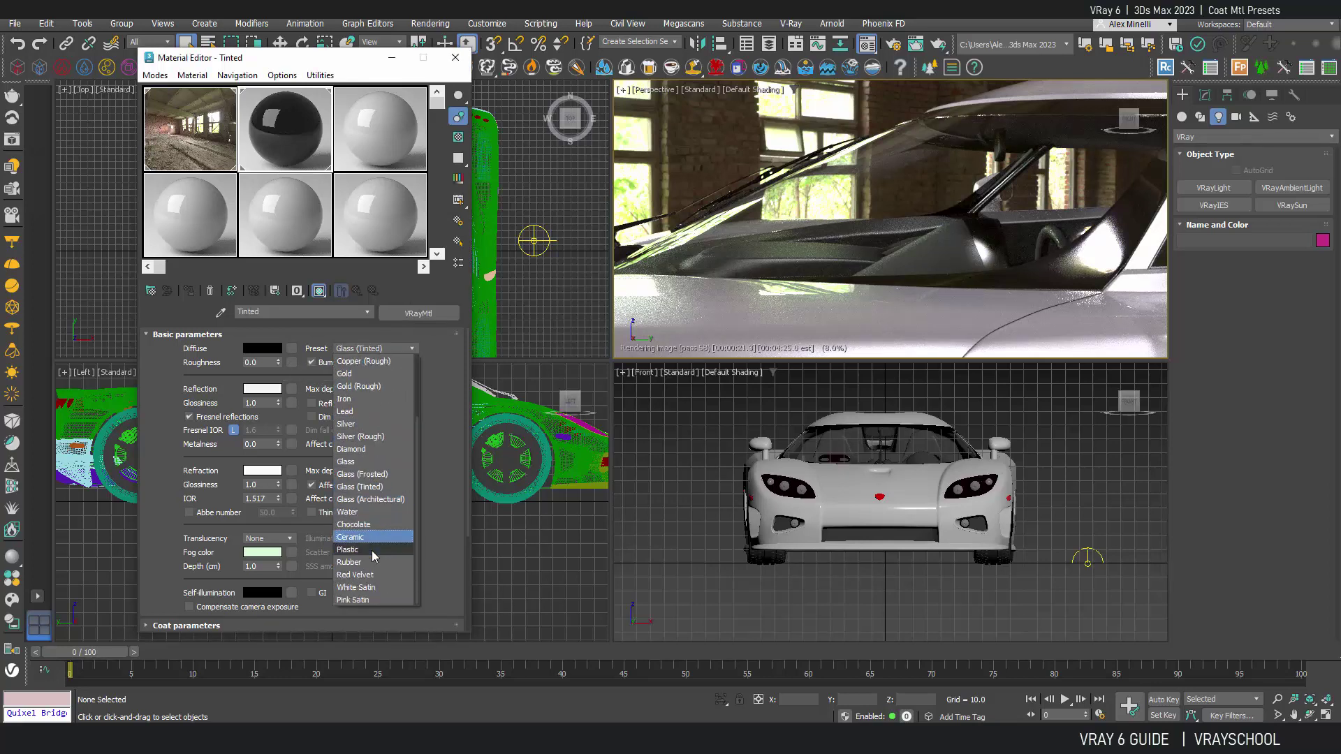
pyautogui.click(362, 550)
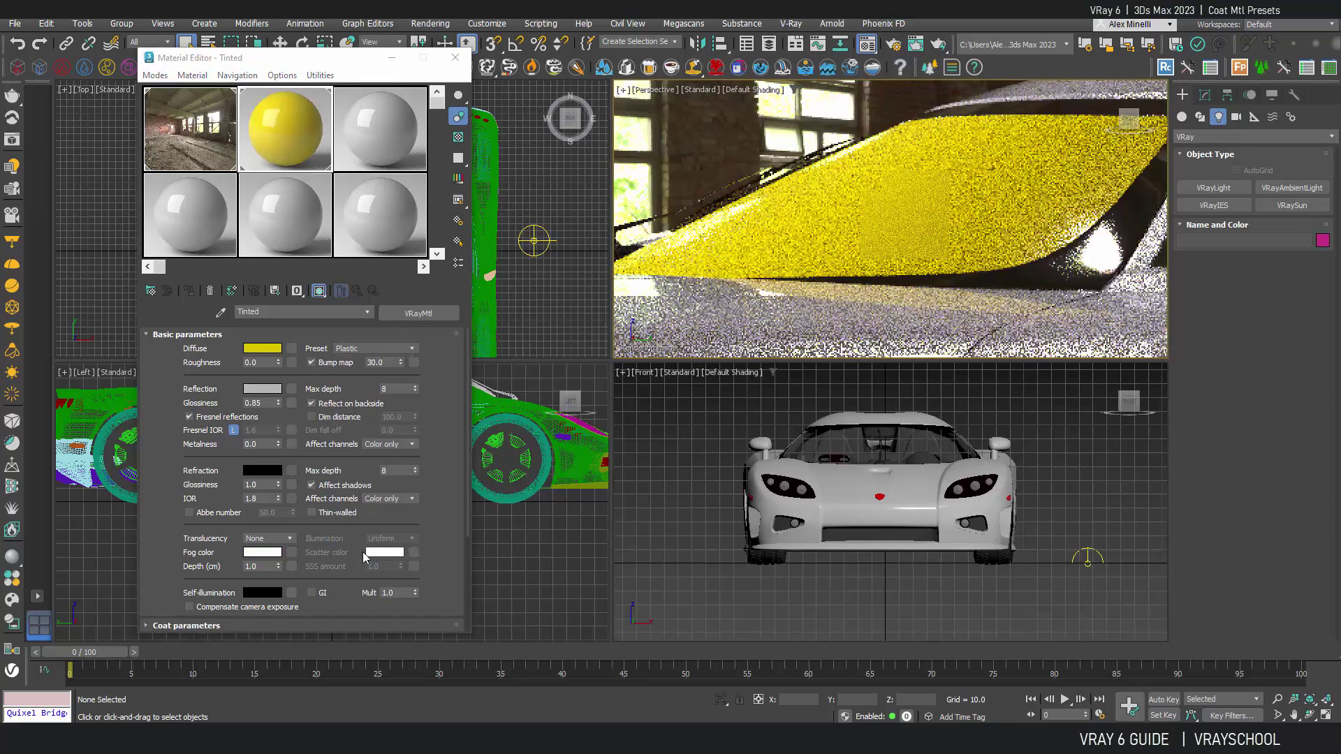
# Set the Tinted material's diffuse color to black
pyautogui.click(268, 350)
pyautogui.click(94, 303)
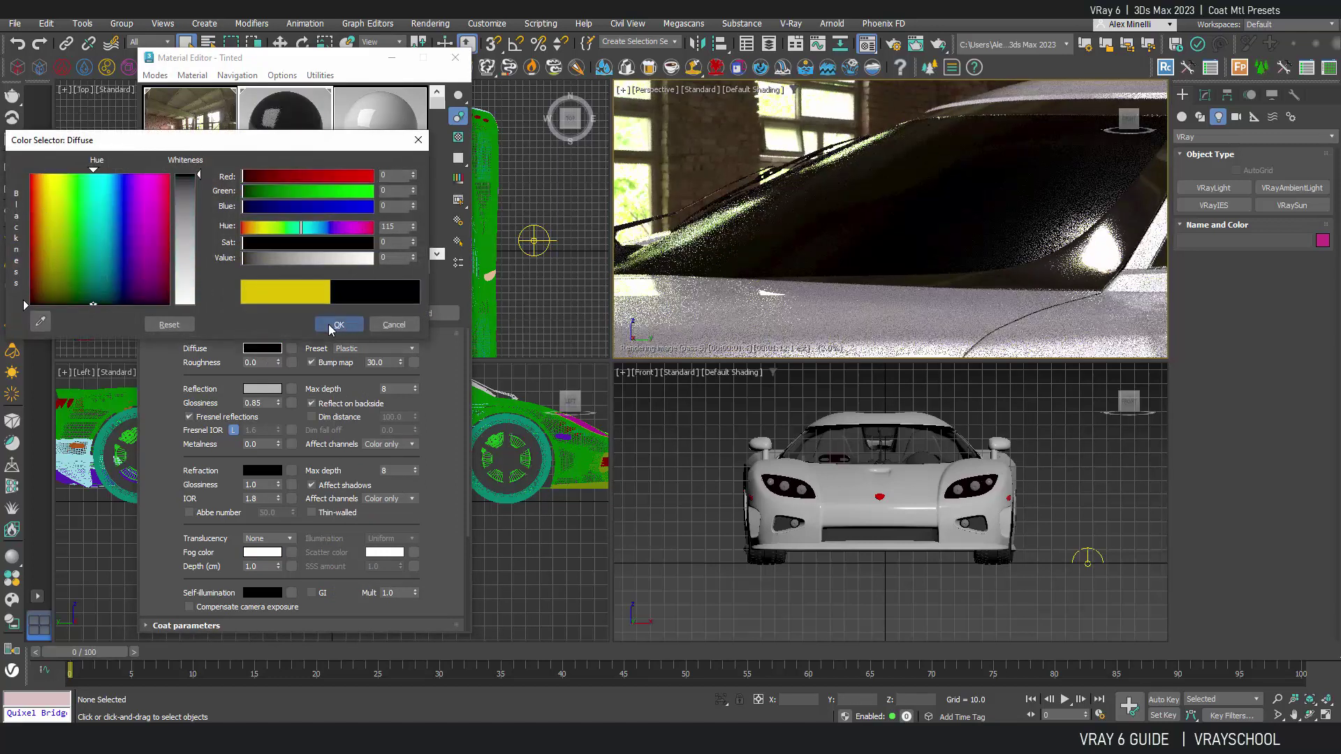
pyautogui.click(339, 325)
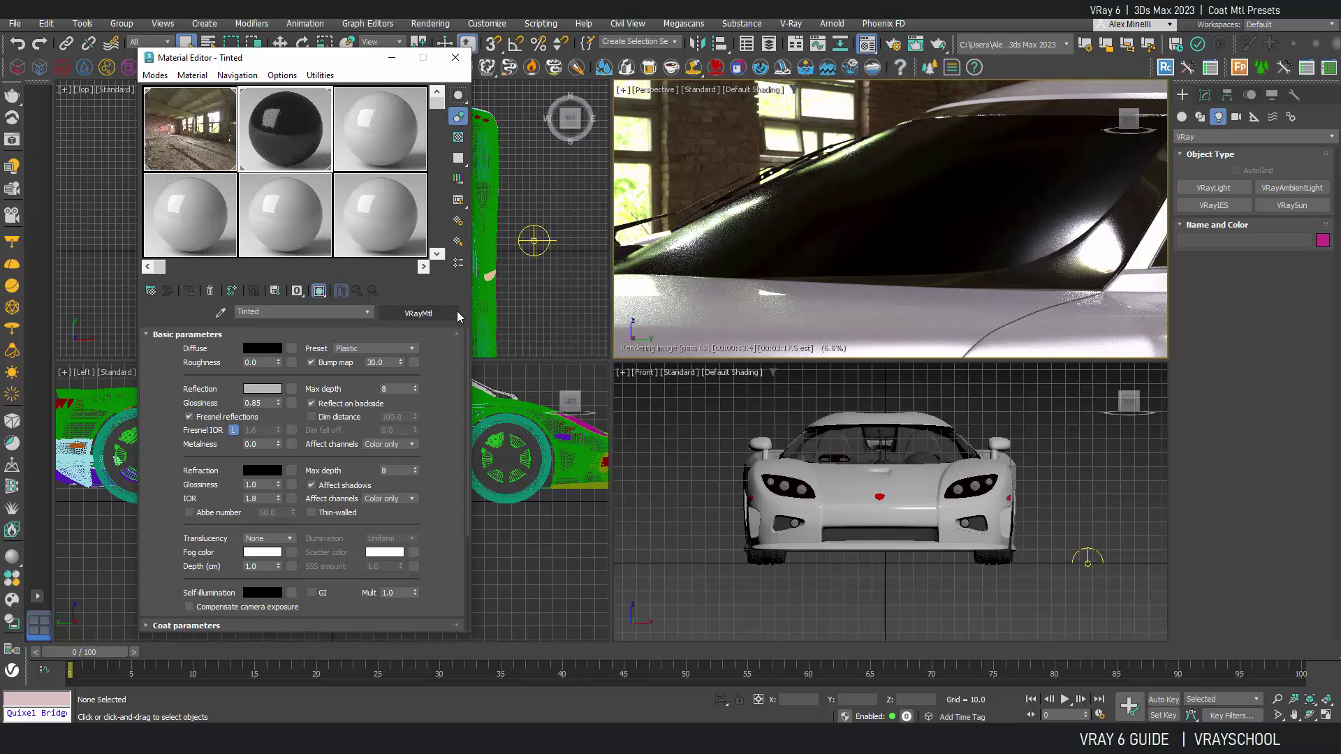
# Set the Tinted material's coat amount to 1.0 and enlarge the perspective viewport
pyautogui.moveTo(451, 464); pyautogui.dragTo(452, 405)
pyautogui.click(152, 547)
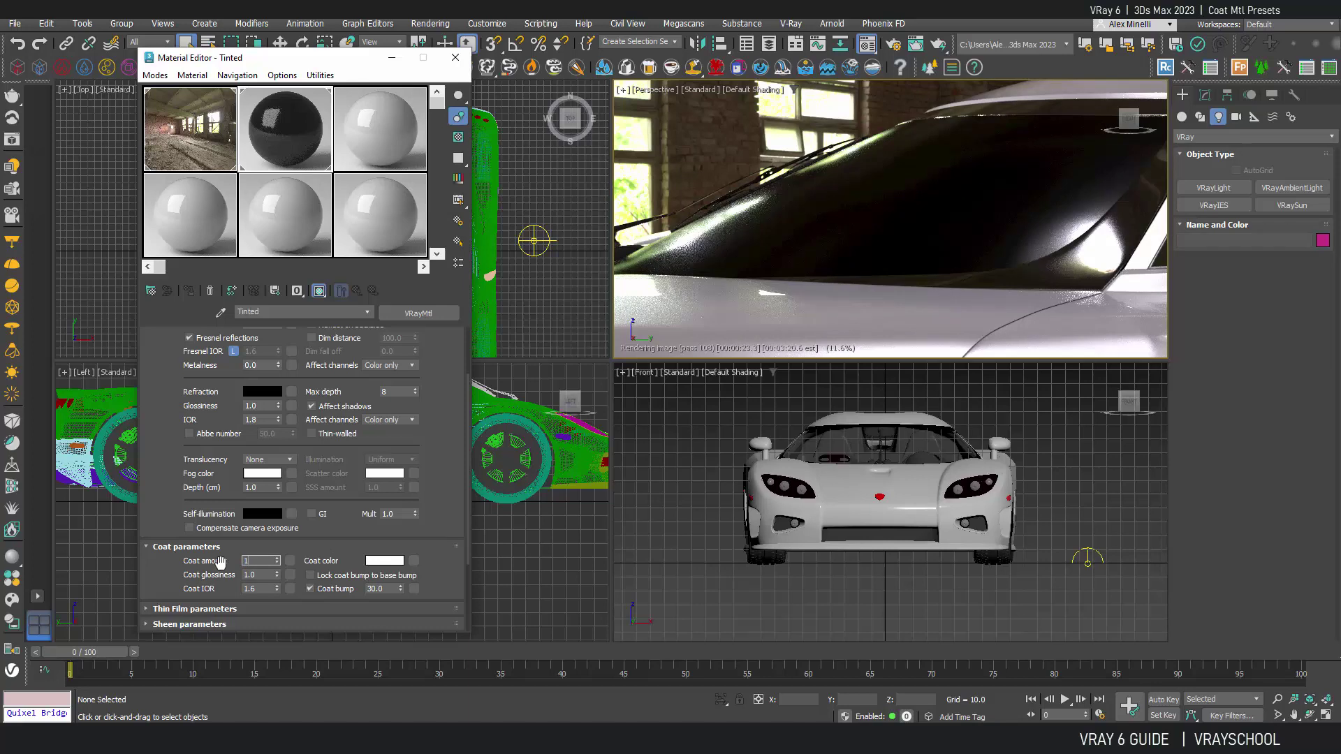
pyautogui.press('Return')
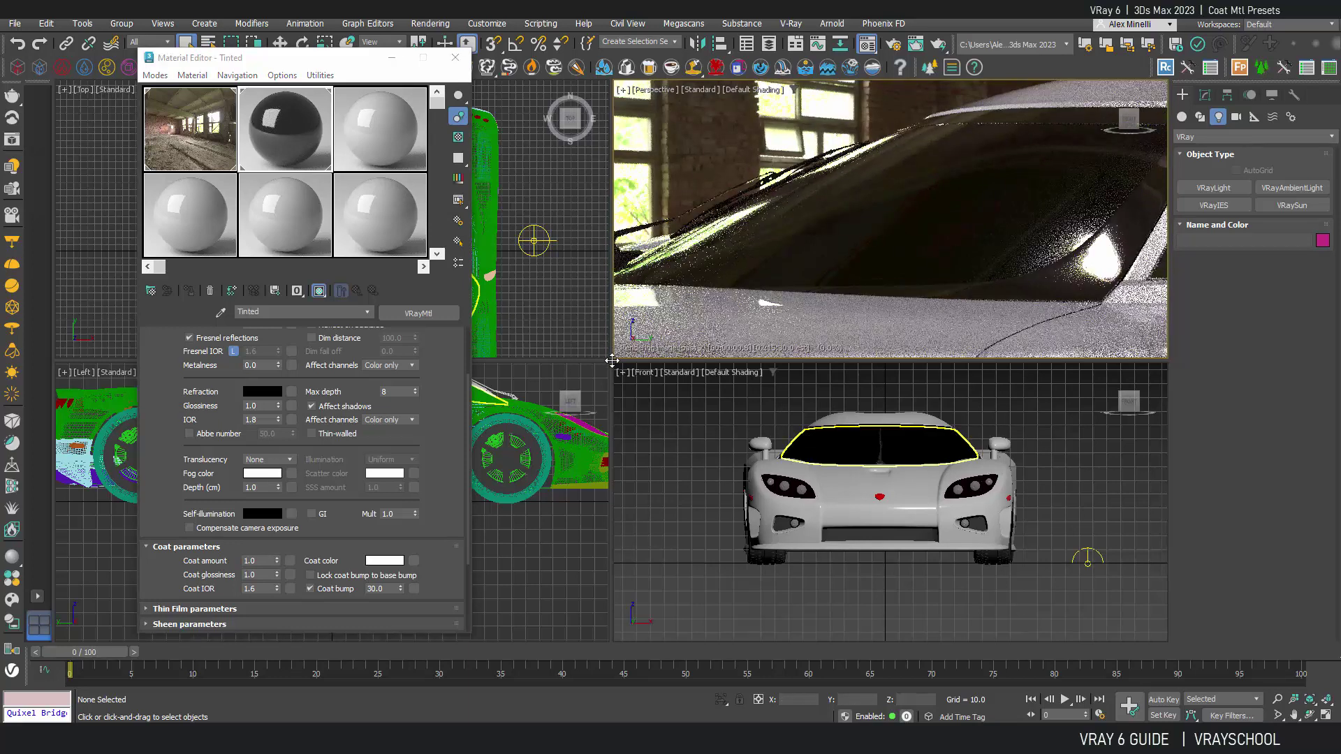
pyautogui.moveTo(612, 360); pyautogui.dragTo(473, 444)
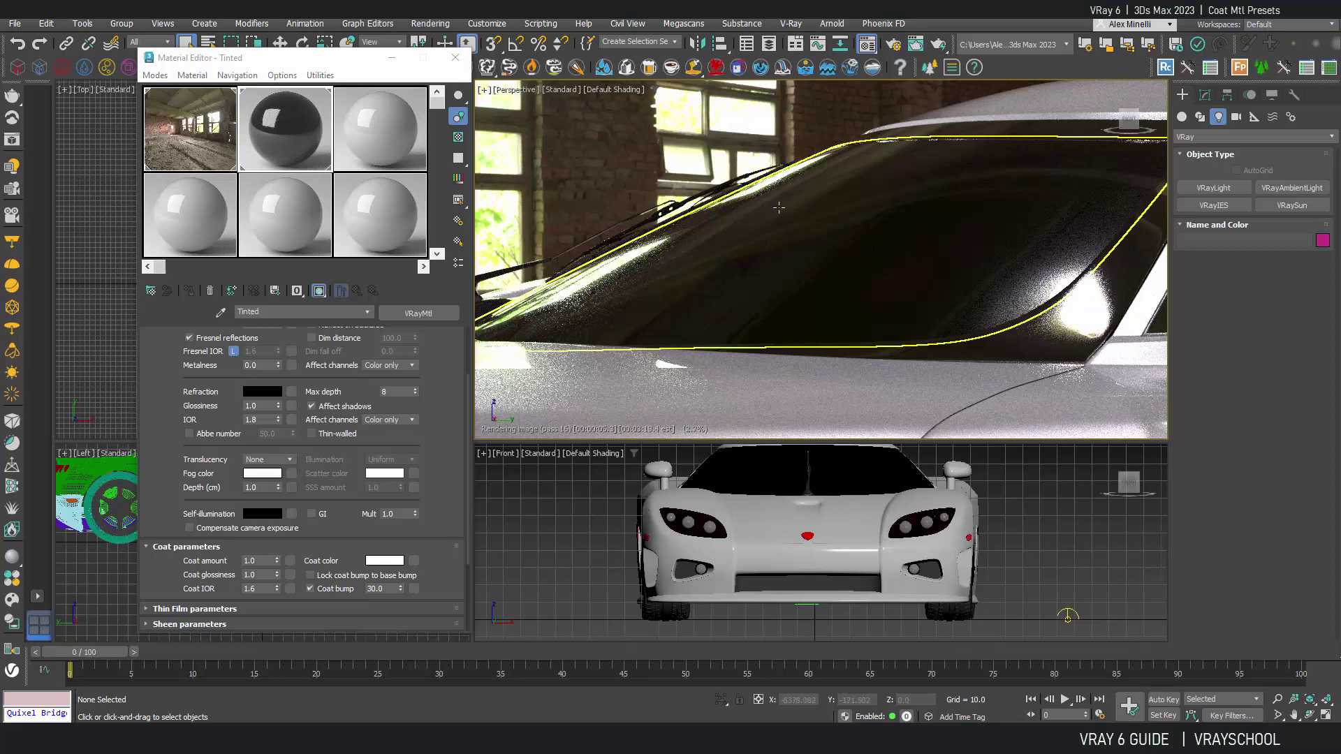
# Try a coat IOR of 4 on the Tinted material, and set it to 2.2
pyautogui.click(242, 590)
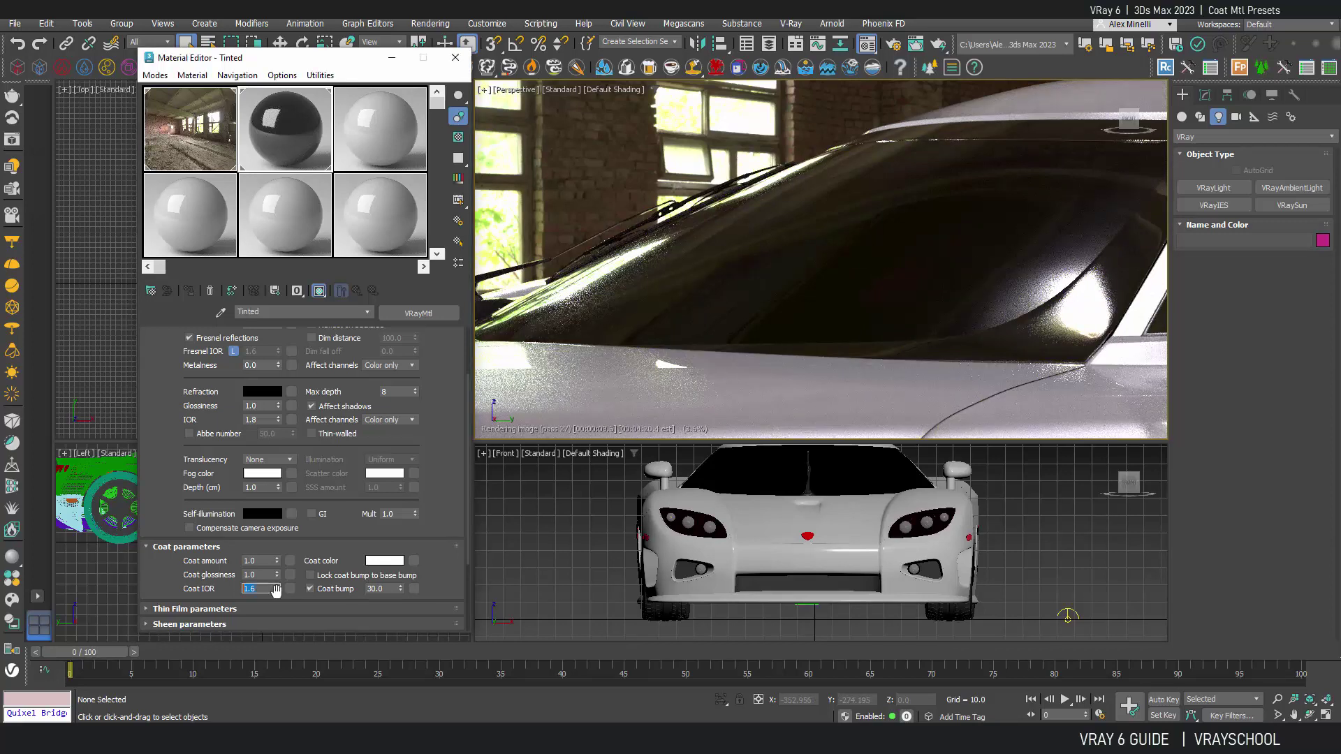
pyautogui.write('4')
pyautogui.press('Return')
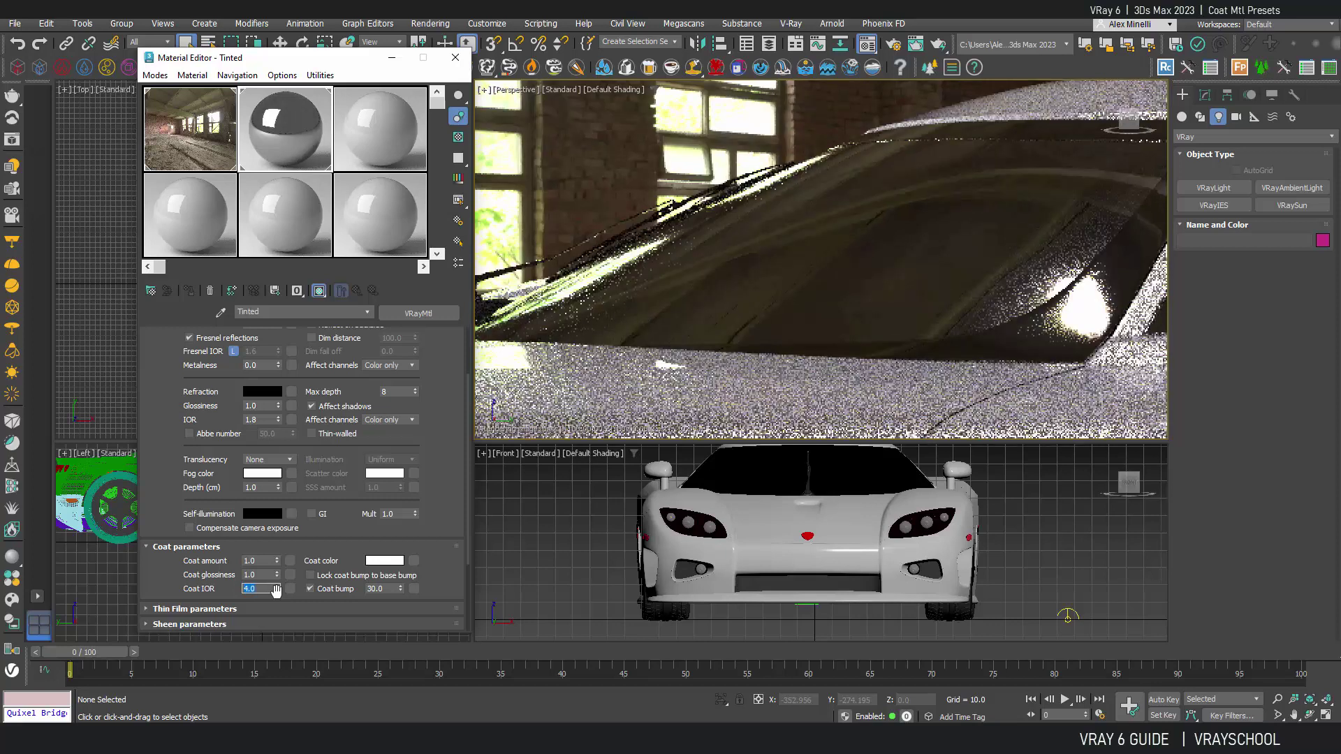
pyautogui.write('2.2')
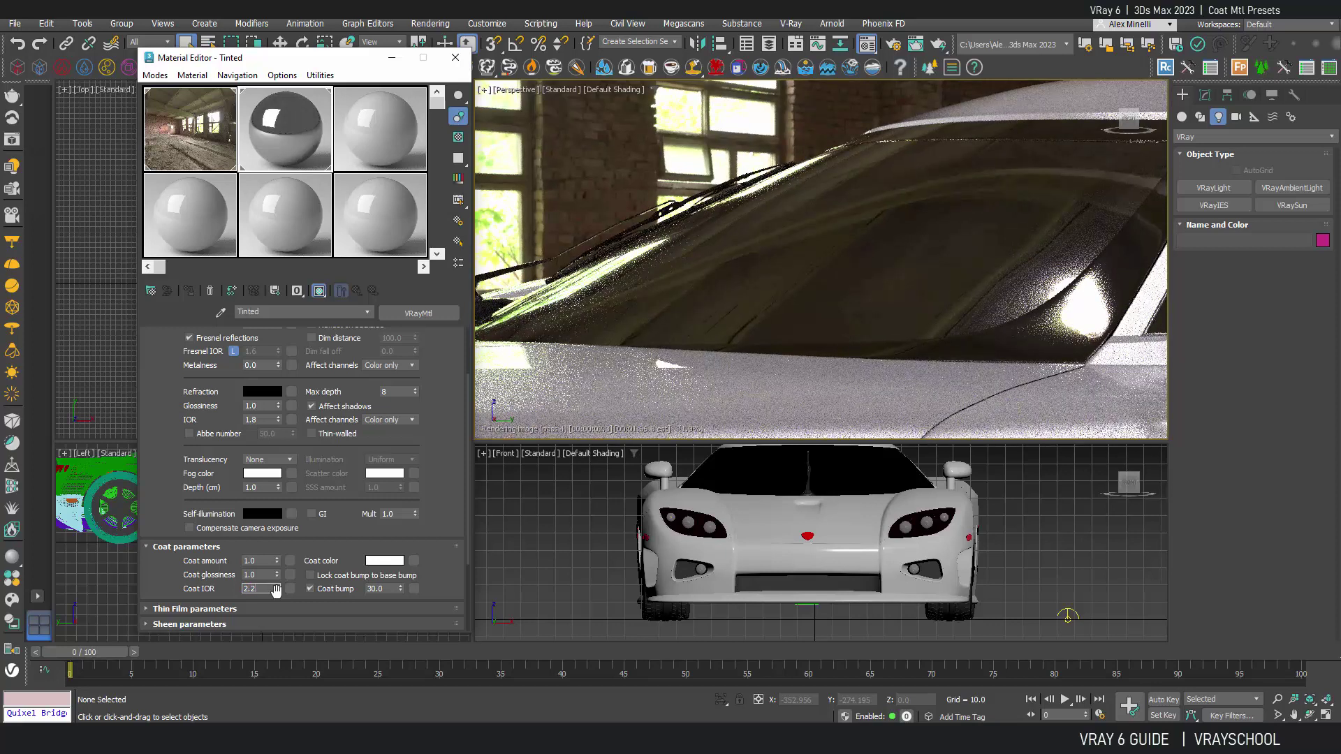
pyautogui.press('Return')
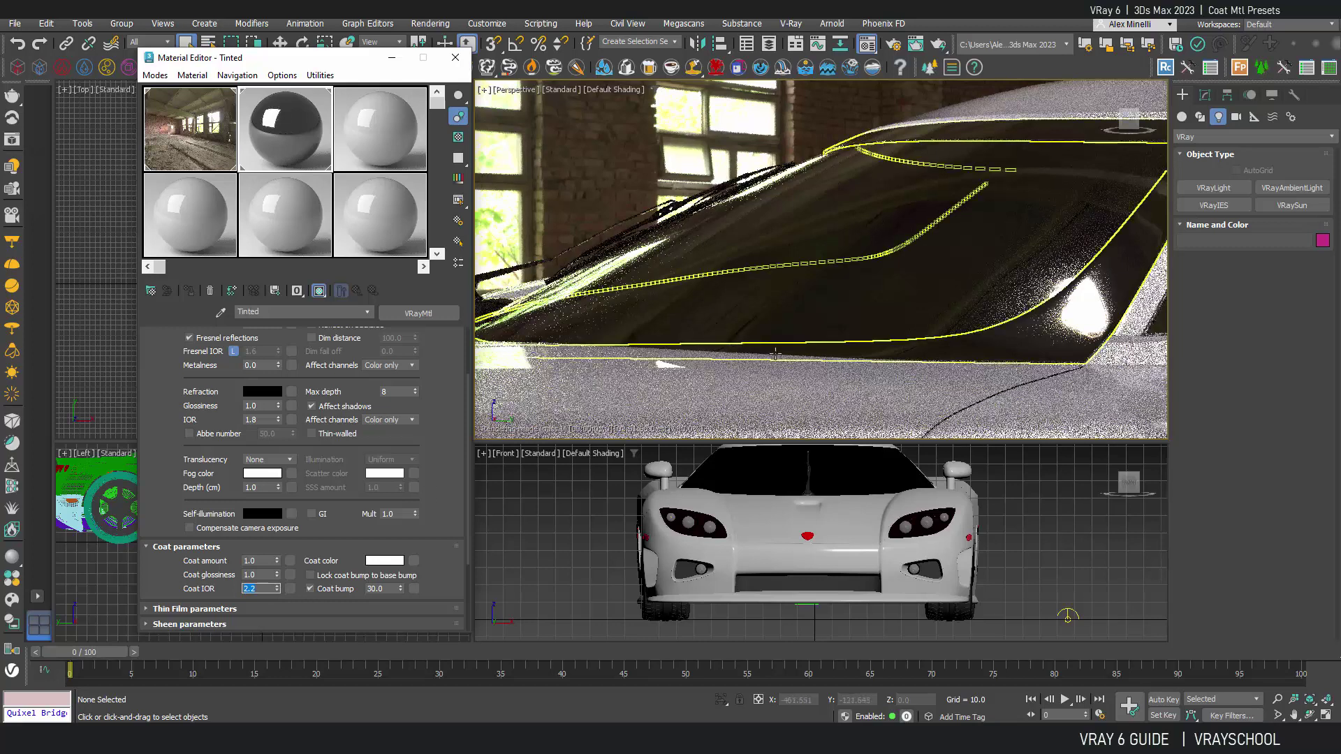
pyautogui.moveTo(768, 336); pyautogui.dragTo(545, 418, button='middle')
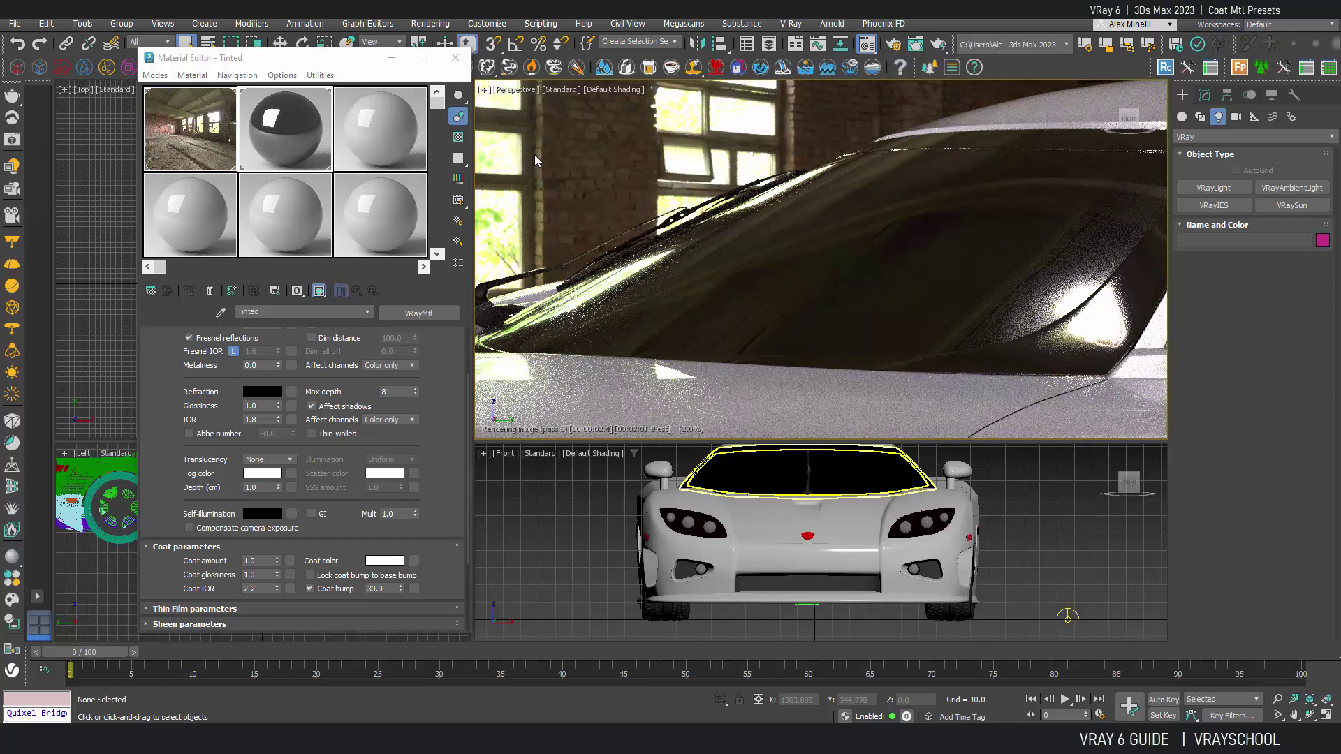
# Set the Tinted material's coat color to a dark greyish blue with RGB values of about 18, 26, 37
pyautogui.click(384, 561)
pyautogui.moveTo(122, 359); pyautogui.dragTo(129, 203)
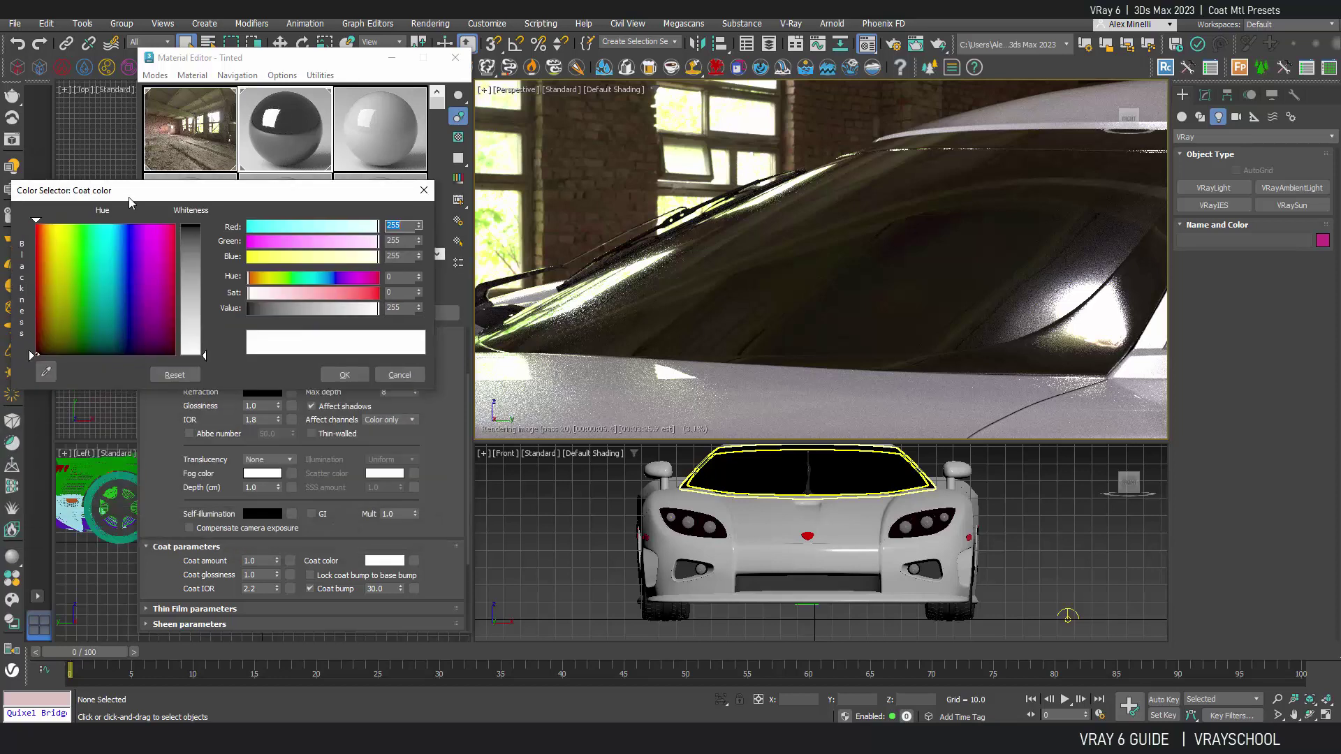
pyautogui.click(124, 342)
pyautogui.moveTo(204, 355); pyautogui.dragTo(202, 228)
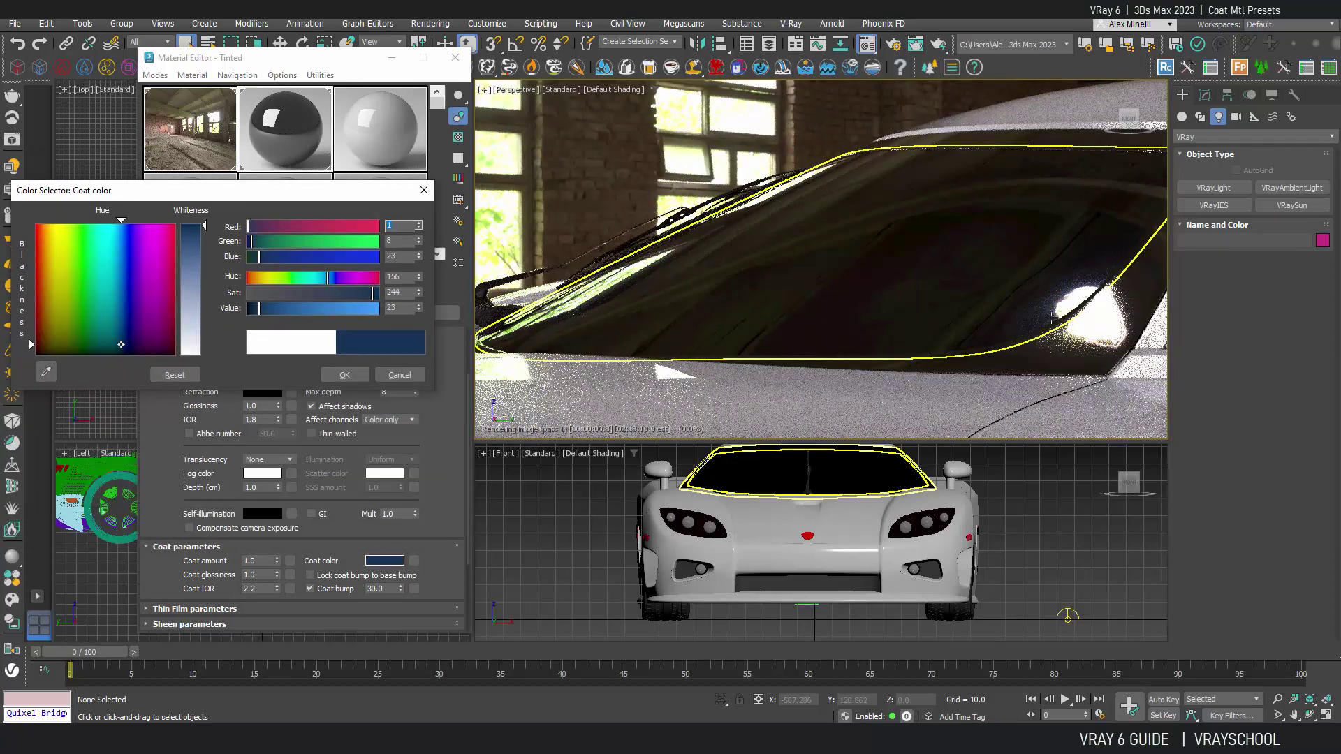
pyautogui.moveTo(205, 227)
pyautogui.mouseDown()
pyautogui.moveTo(206, 276)
pyautogui.moveTo(205, 222)
pyautogui.mouseUp()
pyautogui.moveTo(126, 349)
pyautogui.mouseDown()
pyautogui.moveTo(110, 342)
pyautogui.moveTo(124, 337)
pyautogui.mouseUp()
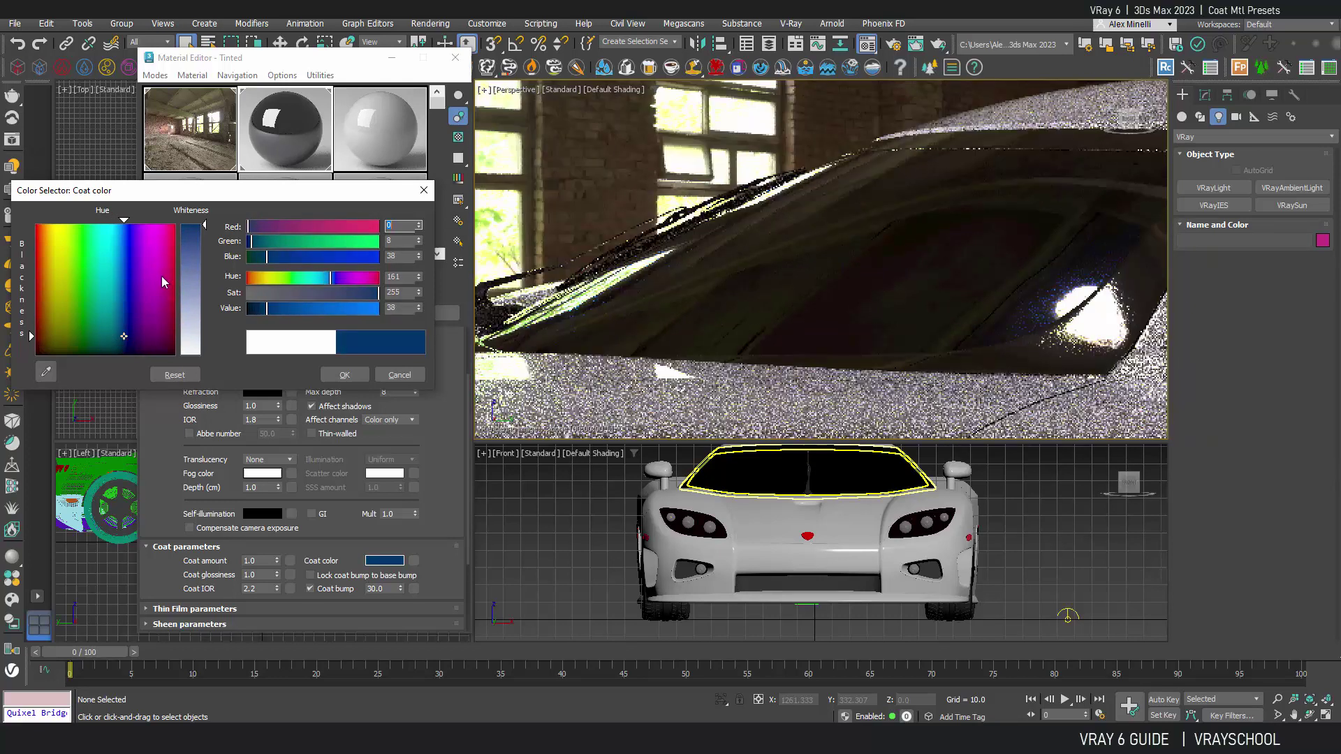
pyautogui.moveTo(199, 229); pyautogui.dragTo(200, 246)
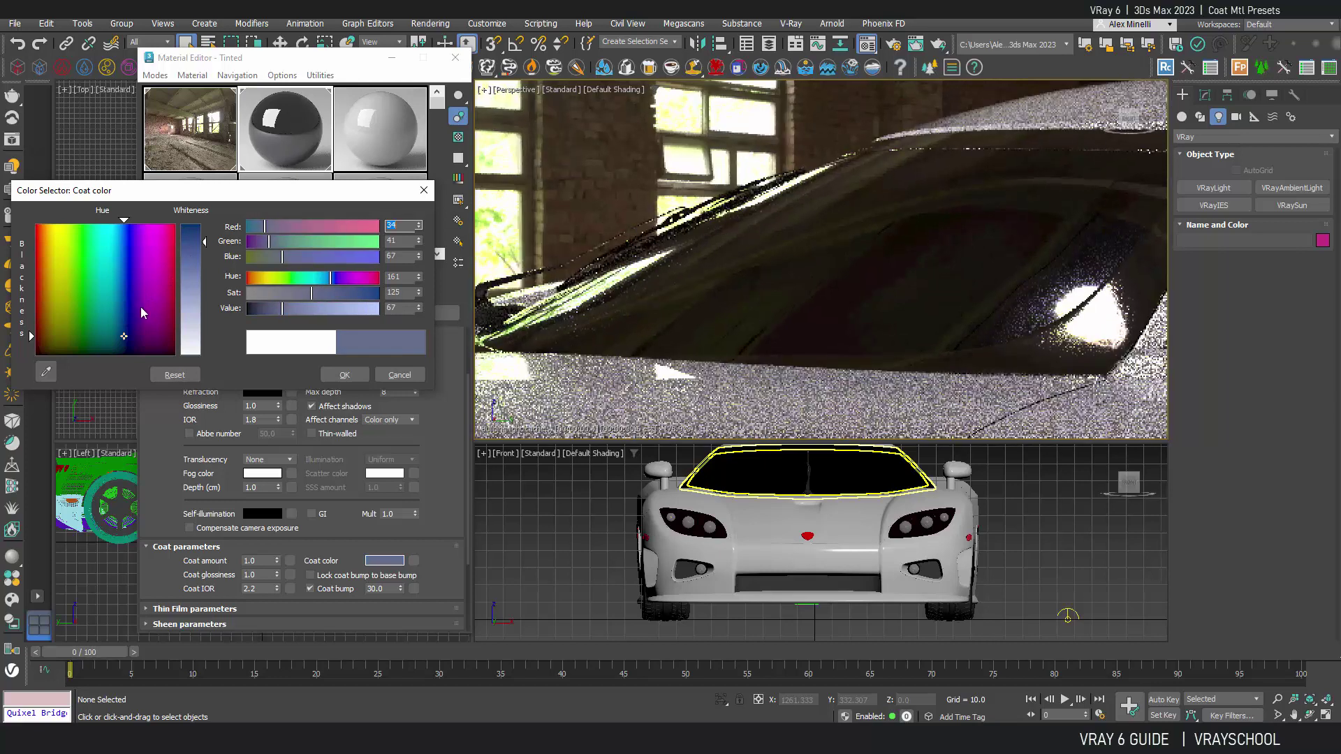
pyautogui.moveTo(127, 341); pyautogui.dragTo(119, 341)
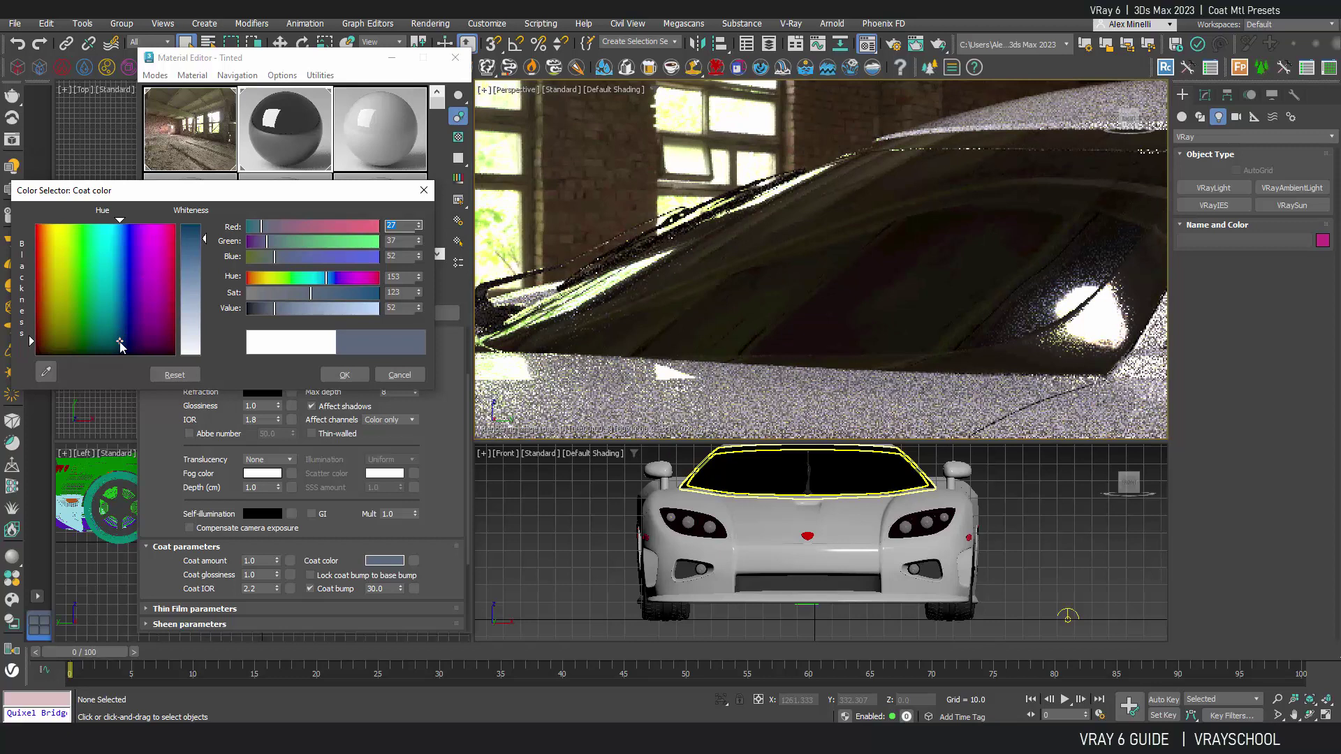
pyautogui.moveTo(120, 340); pyautogui.dragTo(119, 345)
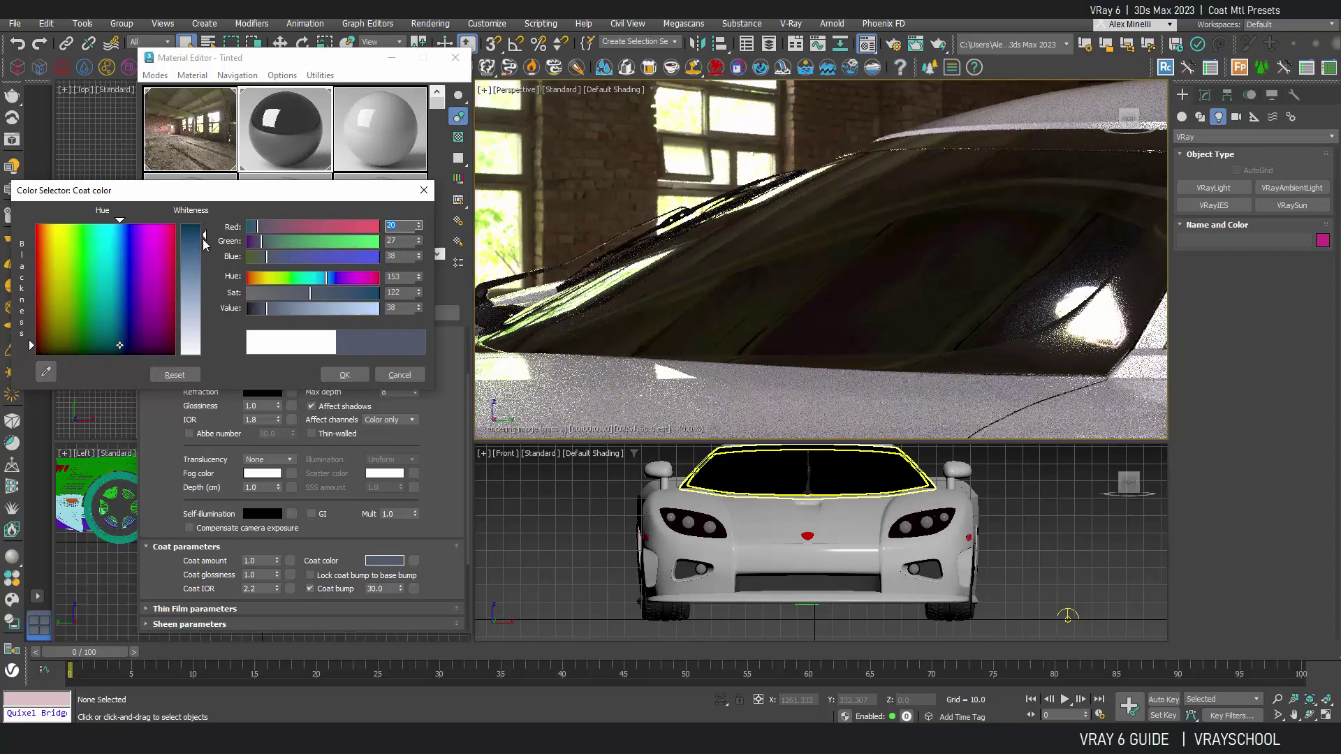
pyautogui.moveTo(207, 236); pyautogui.dragTo(208, 240)
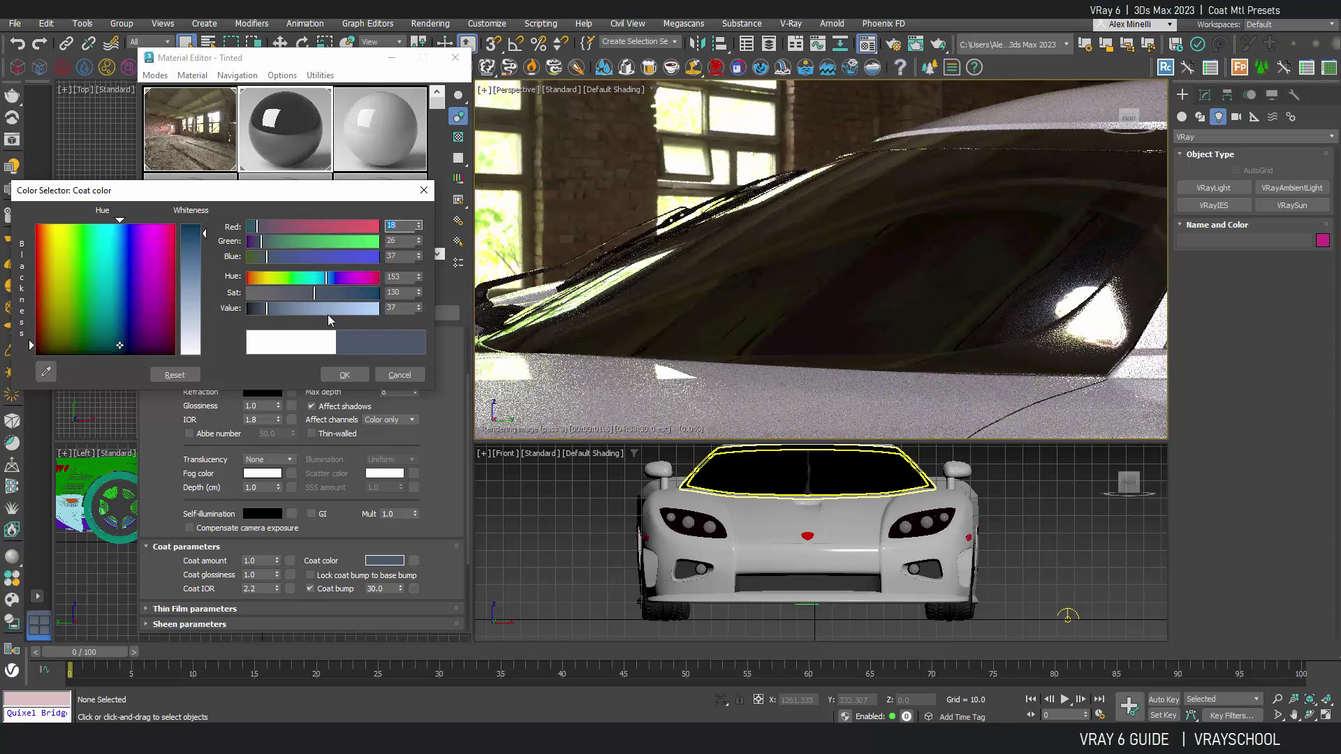
pyautogui.click(344, 375)
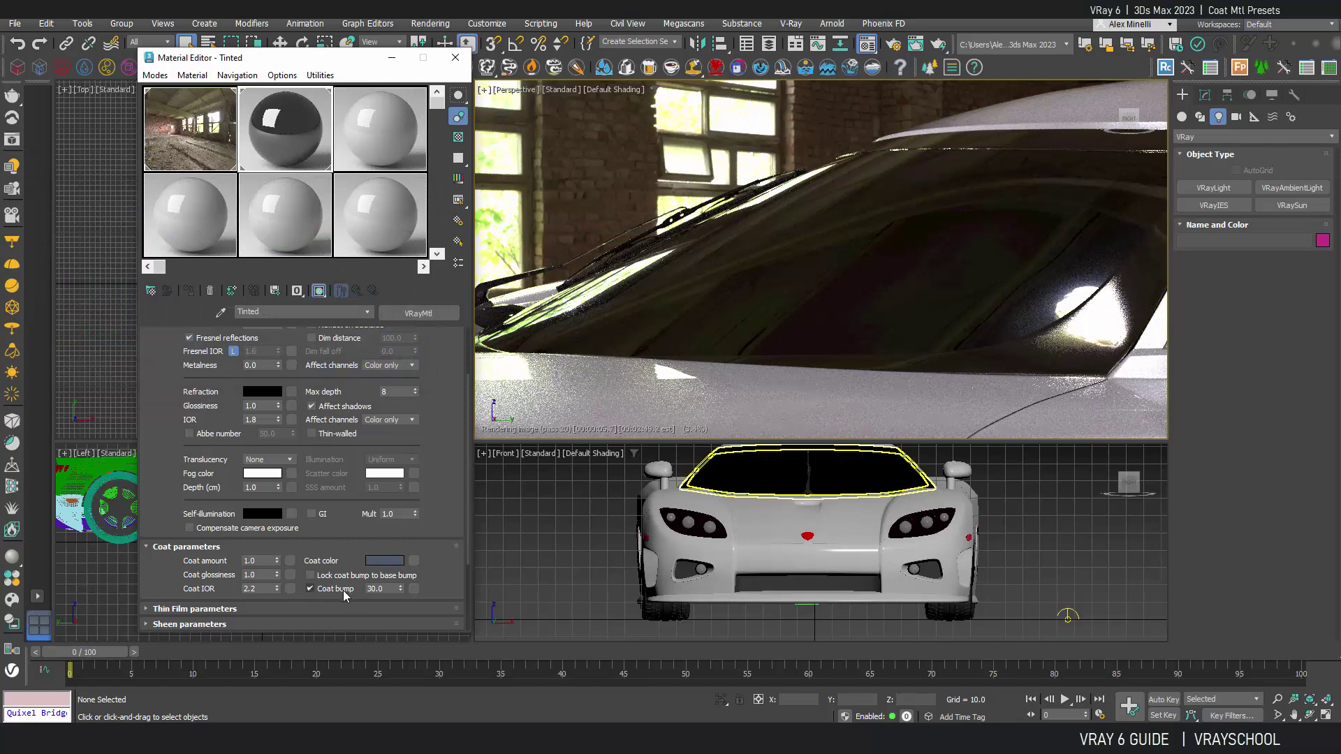
# Assign a Noise map to the coat bump slot of the Tinted material
pyautogui.click(414, 589)
pyautogui.scroll(2, 628, 447)
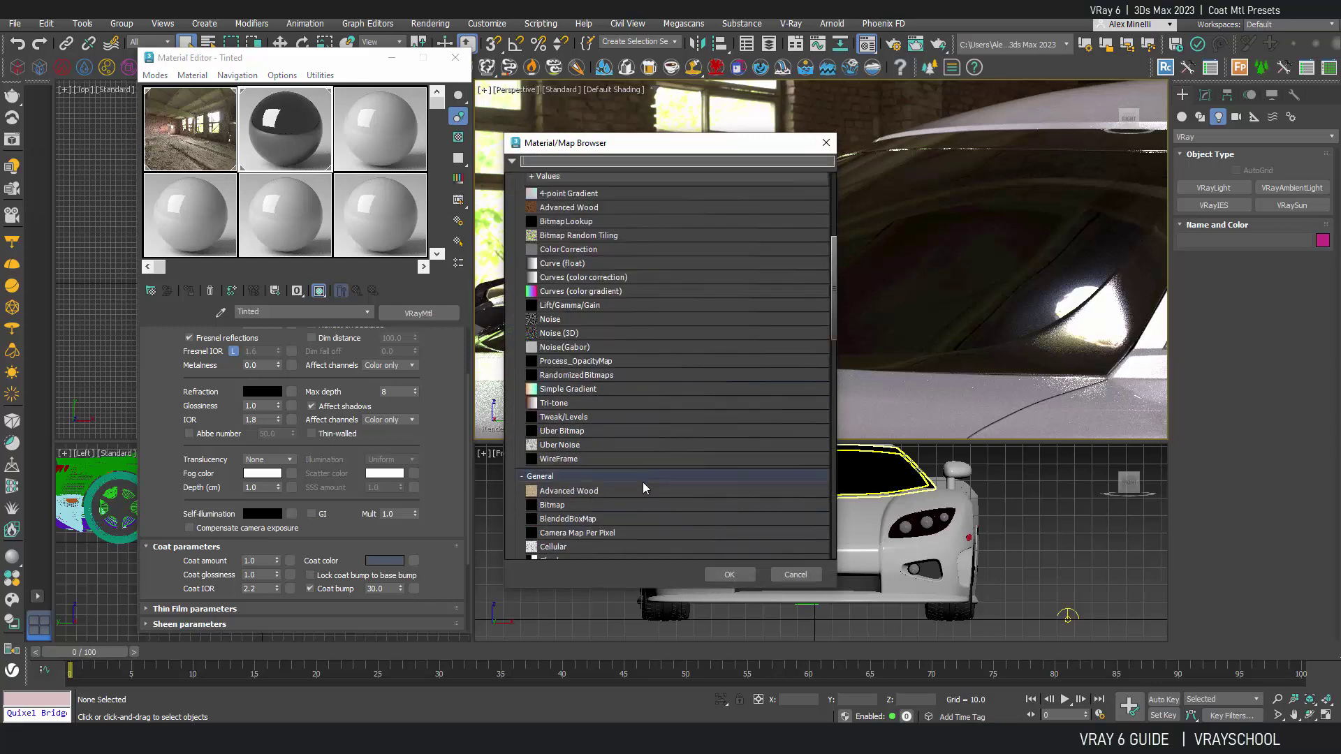
pyautogui.scroll(-5, 643, 482)
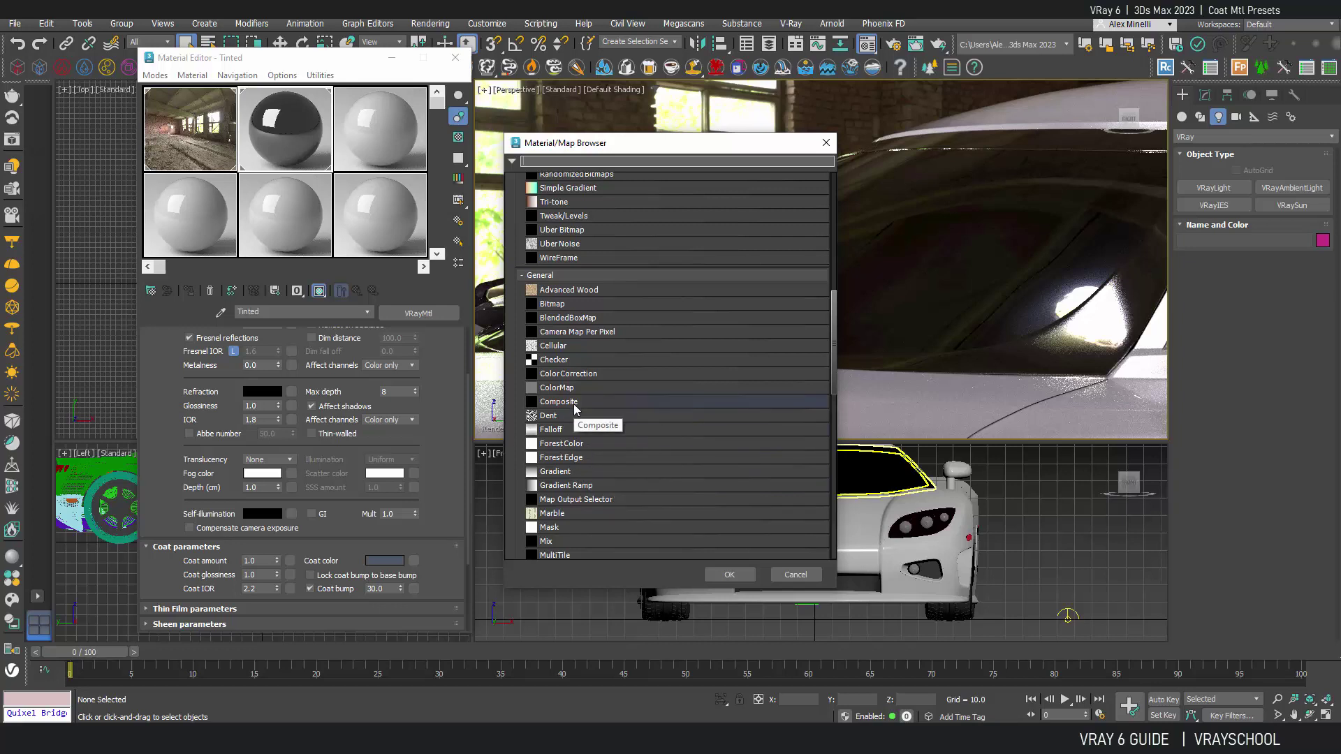
pyautogui.scroll(-3, 576, 498)
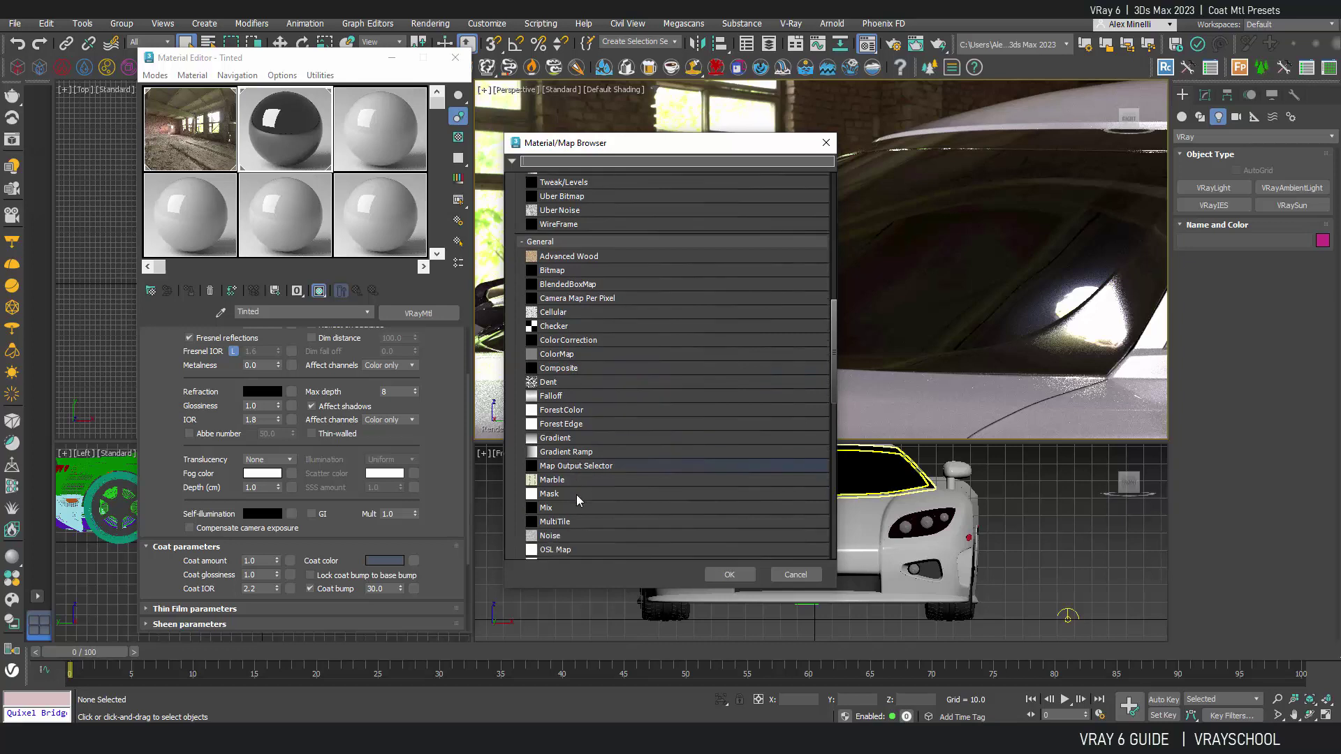
pyautogui.click(565, 501)
pyautogui.click(729, 574)
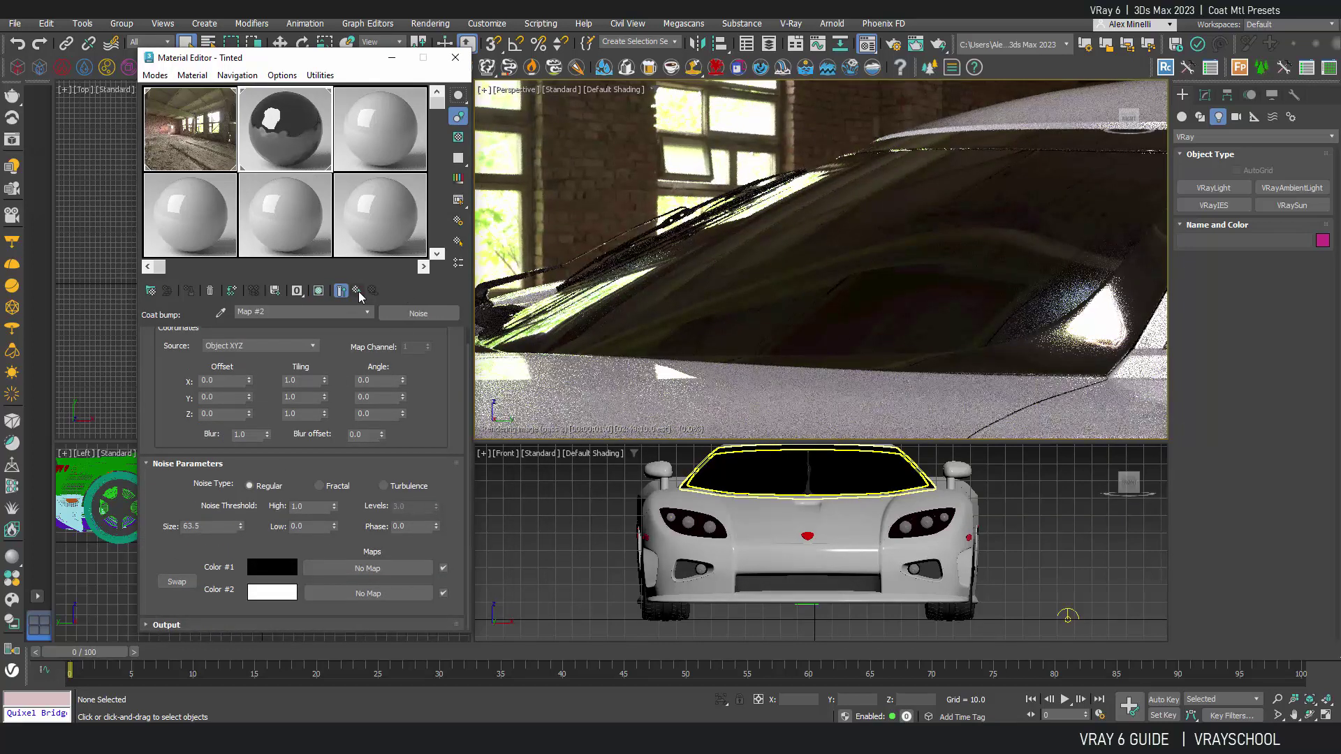
# Preview the Noise map on an enlarged material sample, and reduce the noise size to 12.2
pyautogui.doubleClick(277, 154)
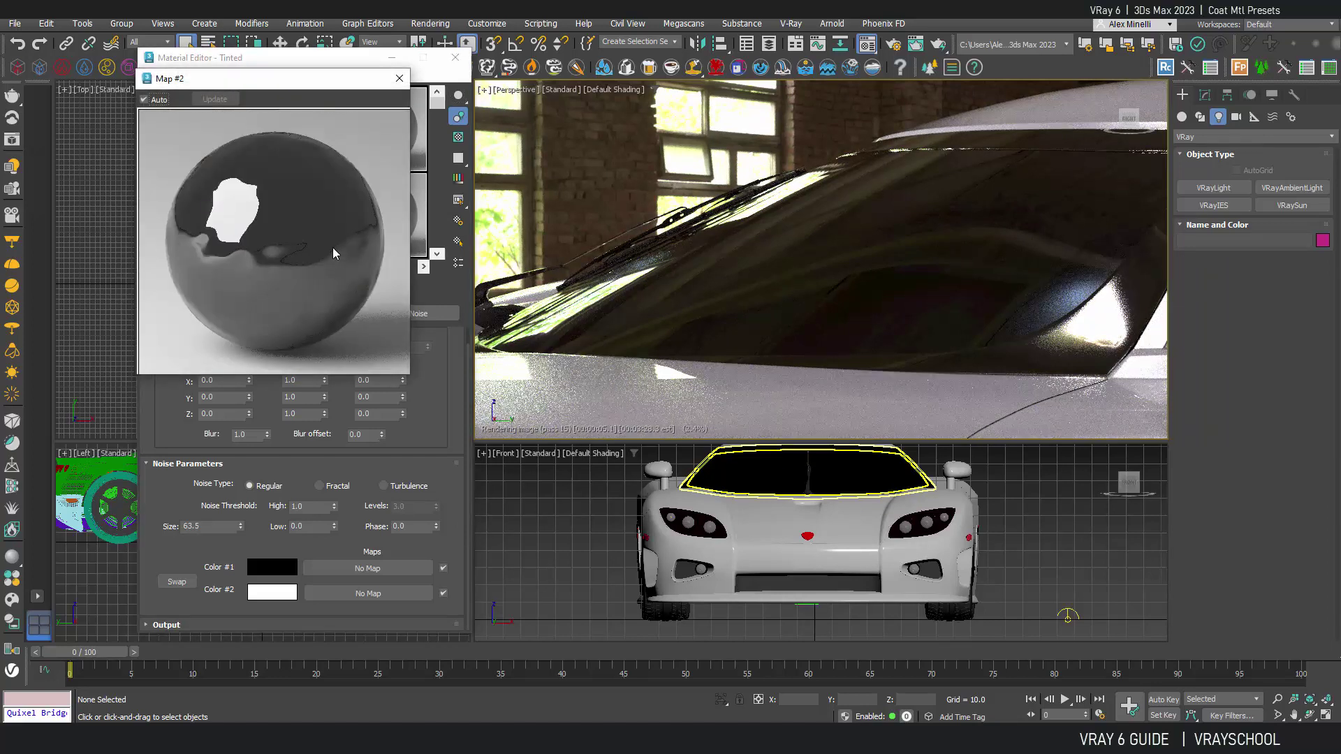
pyautogui.click(399, 78)
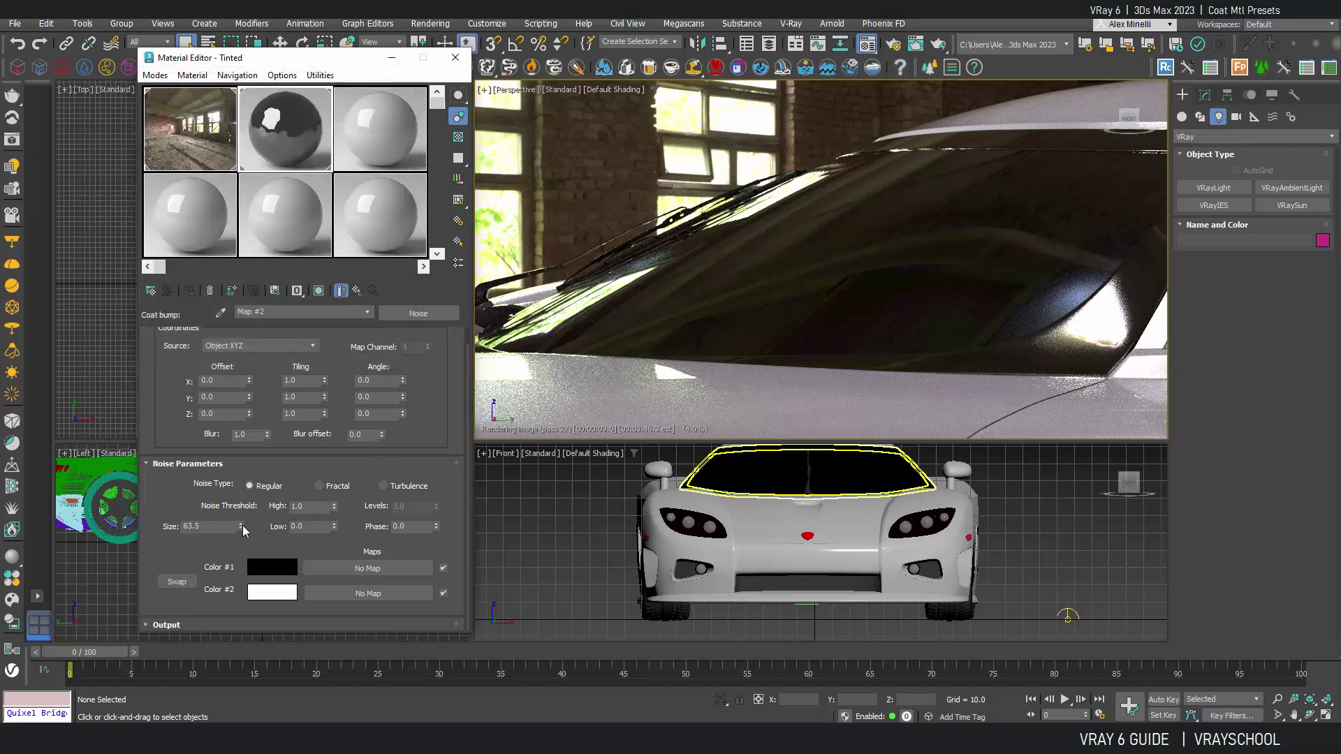
pyautogui.moveTo(240, 527); pyautogui.dragTo(177, 719)
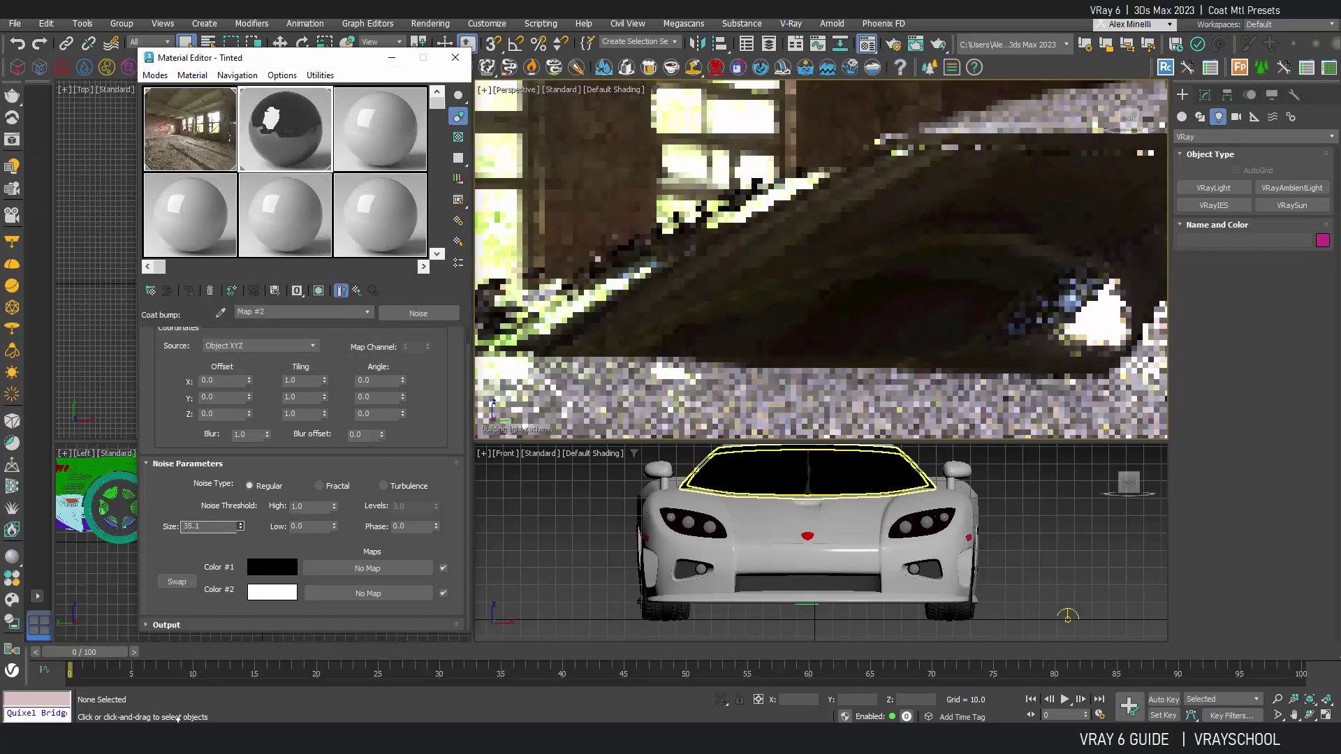
pyautogui.moveTo(177, 720); pyautogui.dragTo(191, 145)
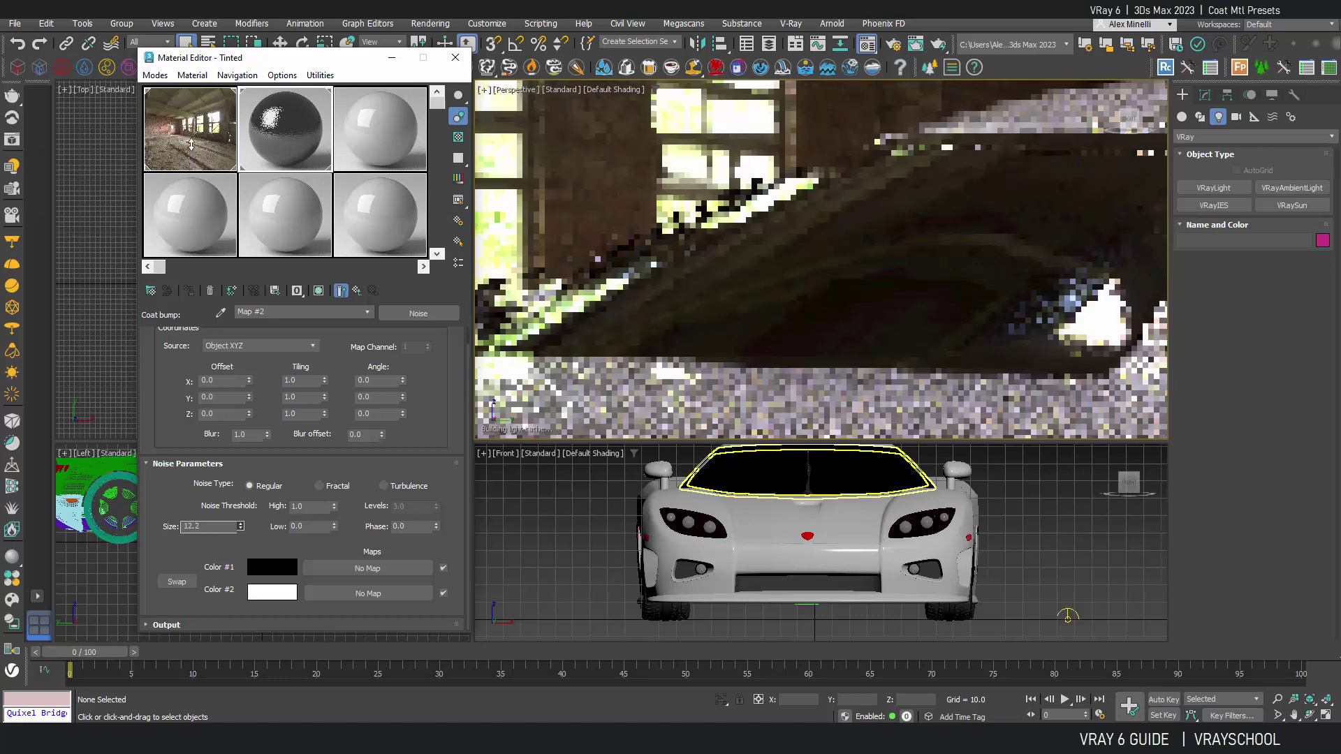
# Try a coat bump amount of 0.8 on the Tinted material, compare the bump off and on, and set it to 0.2
pyautogui.click(357, 290)
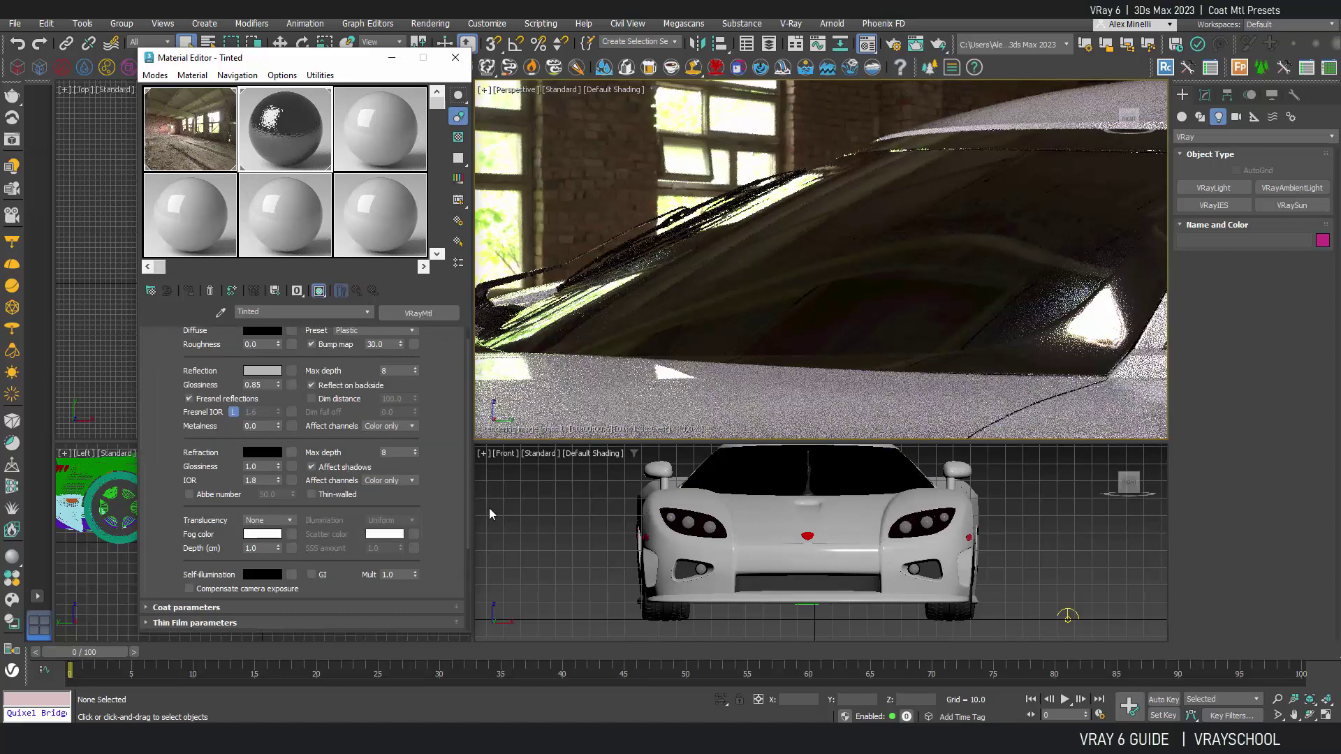
pyautogui.scroll(-3, 451, 489)
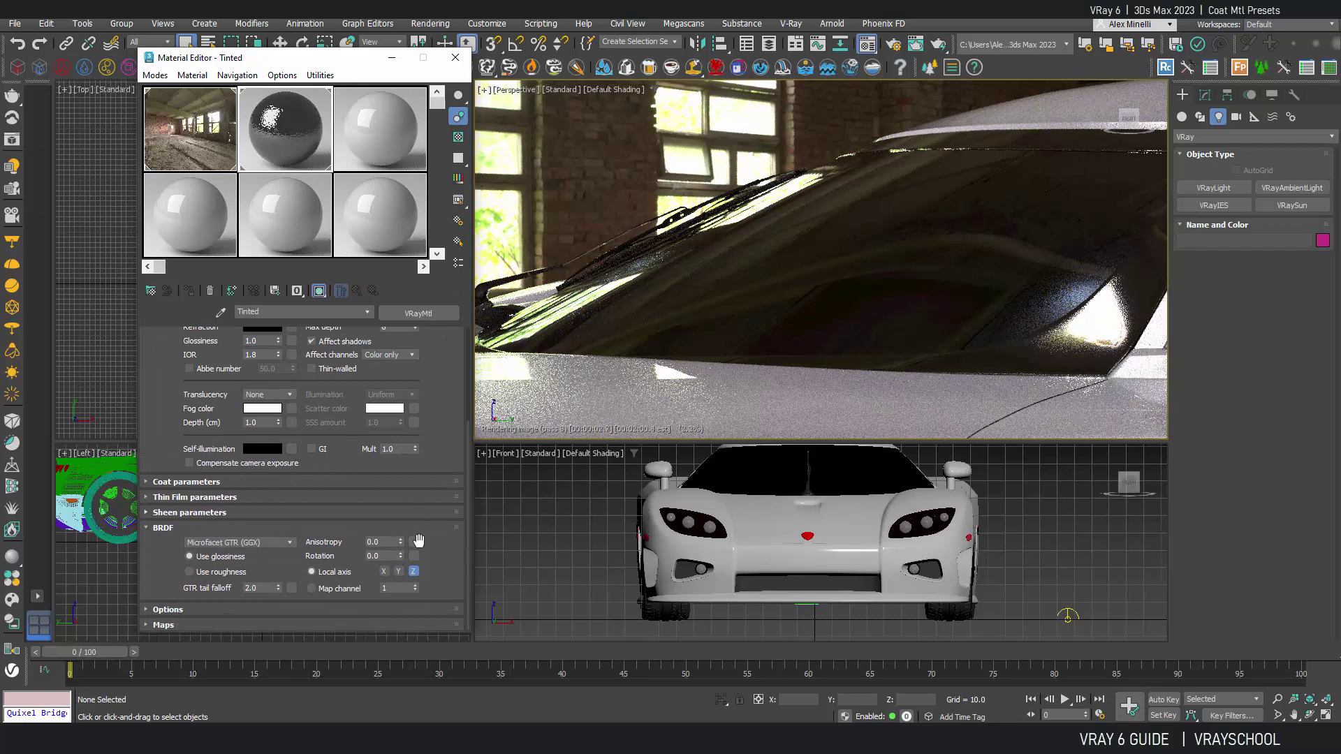
pyautogui.click(179, 482)
pyautogui.moveTo(401, 524); pyautogui.dragTo(369, 618)
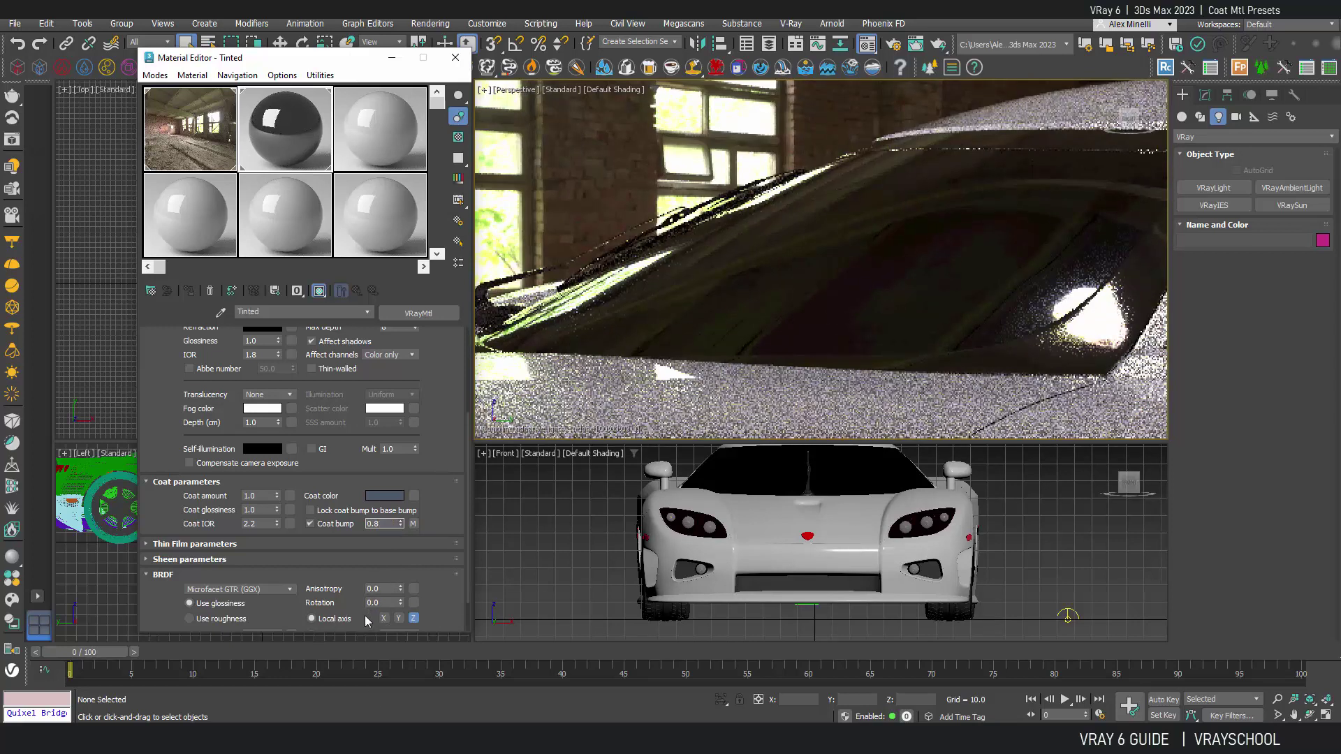
pyautogui.click(310, 524)
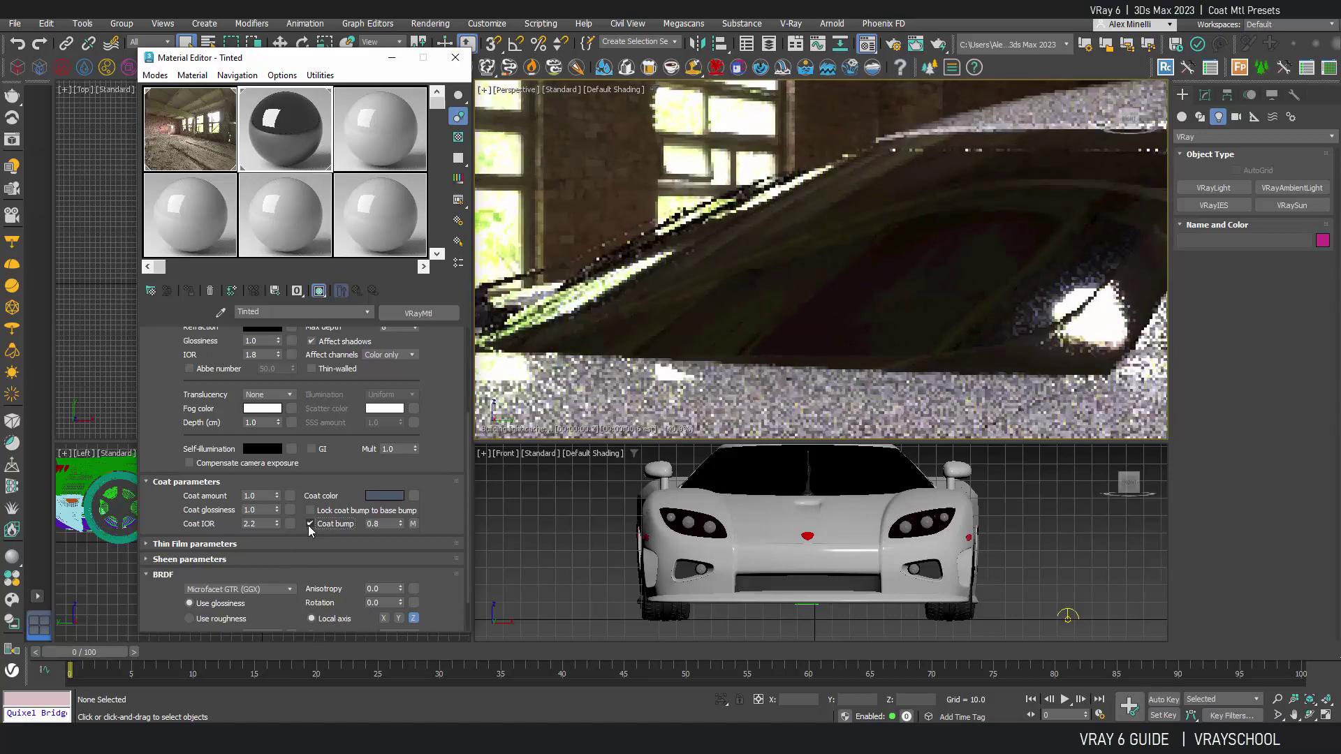
pyautogui.click(310, 524)
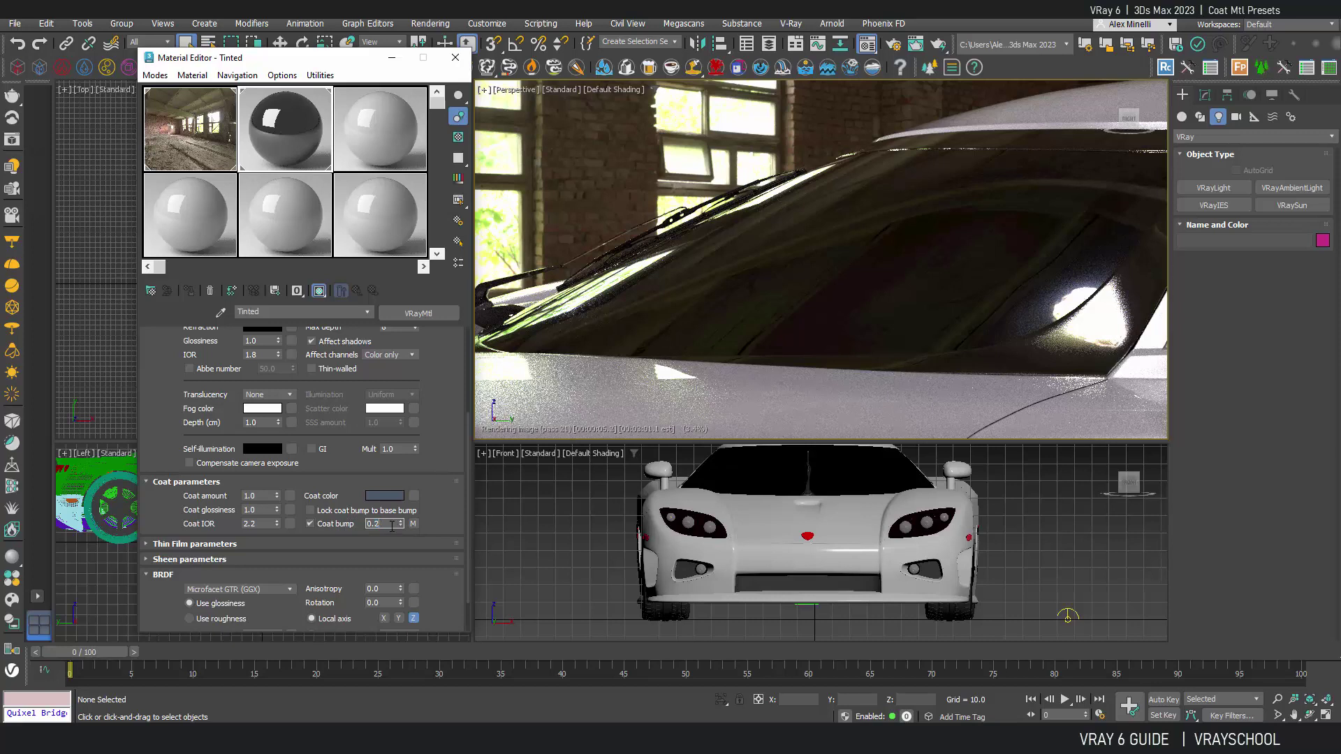
pyautogui.press('Return')
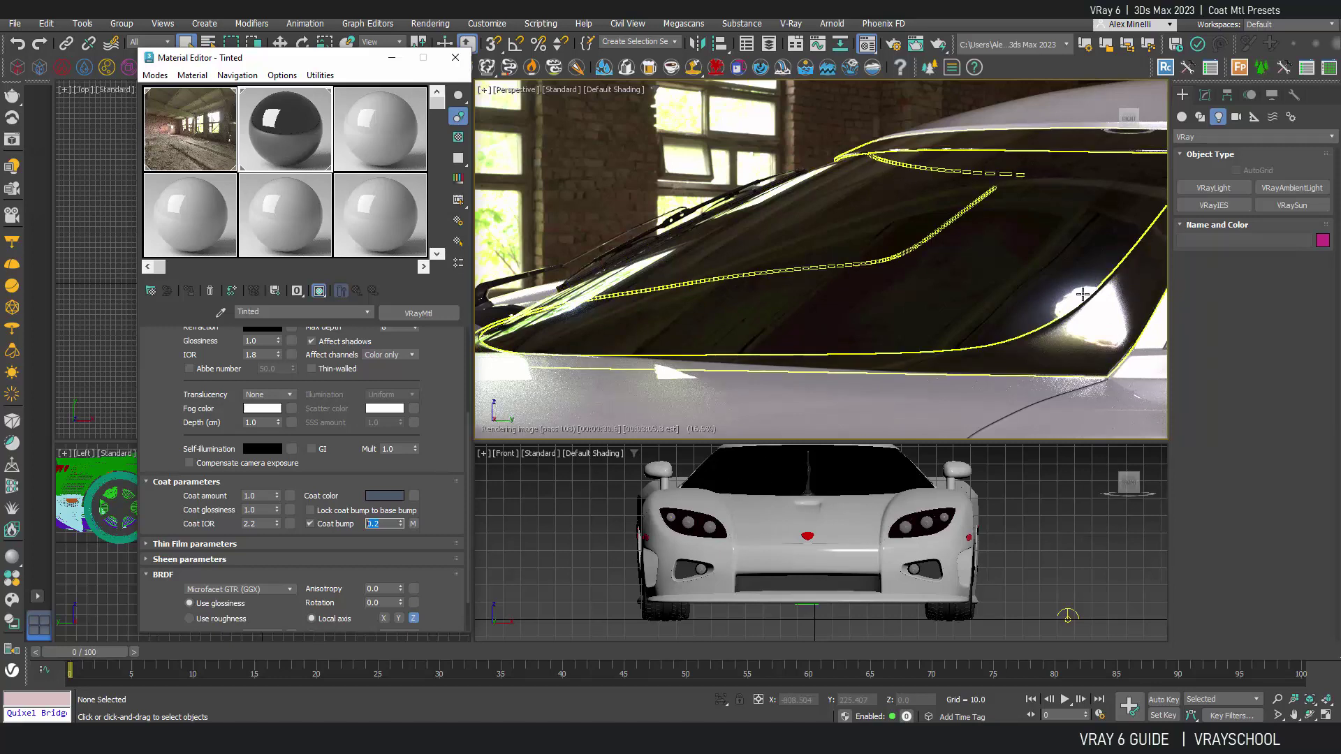
# Turn off the Tinted material's coat bump and close the Material Editor
pyautogui.click(310, 523)
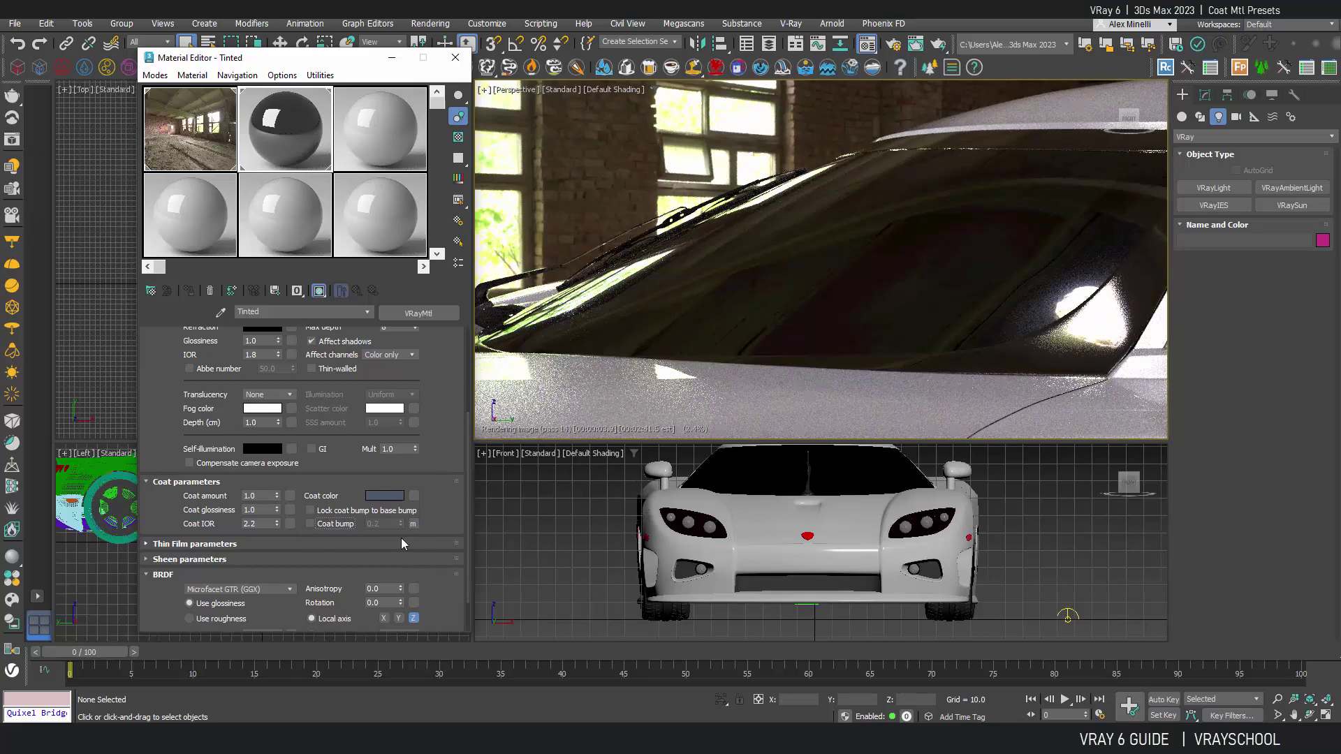
pyautogui.scroll(3, 920, 317)
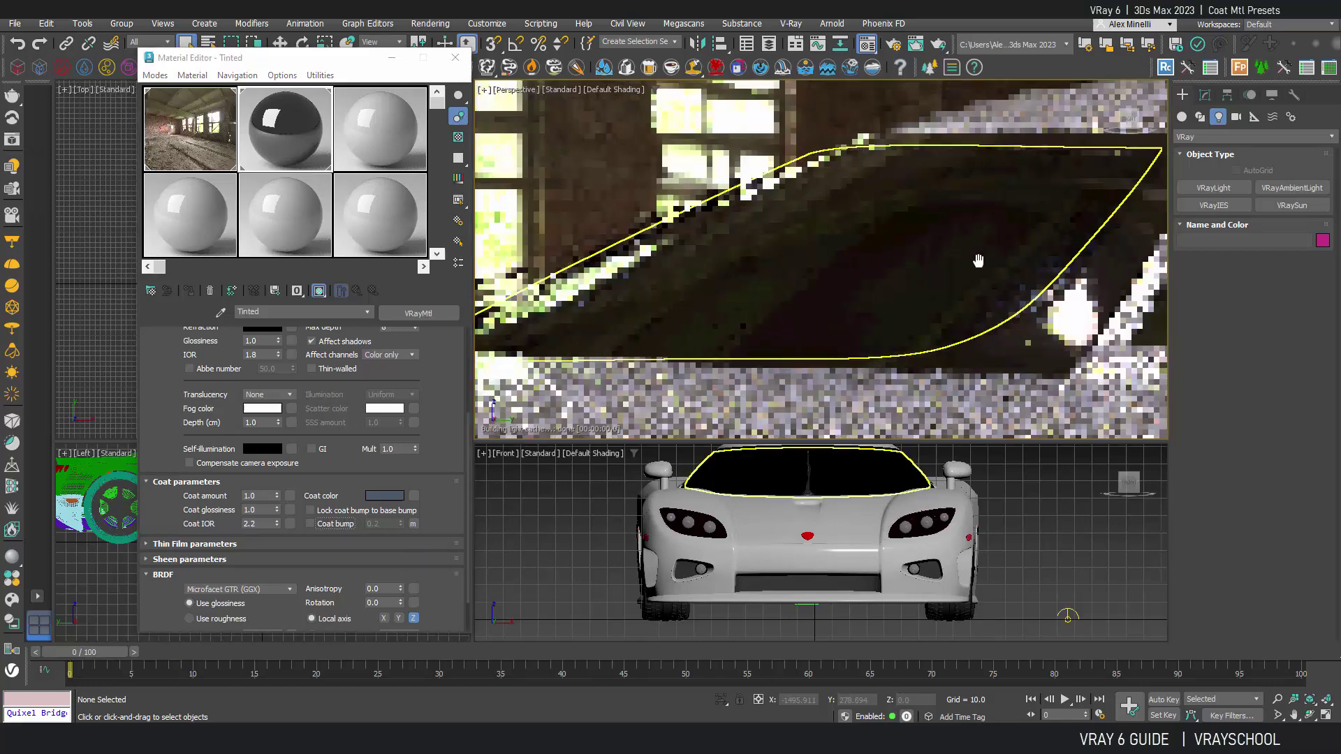
pyautogui.moveTo(920, 317); pyautogui.dragTo(954, 255, button='middle')
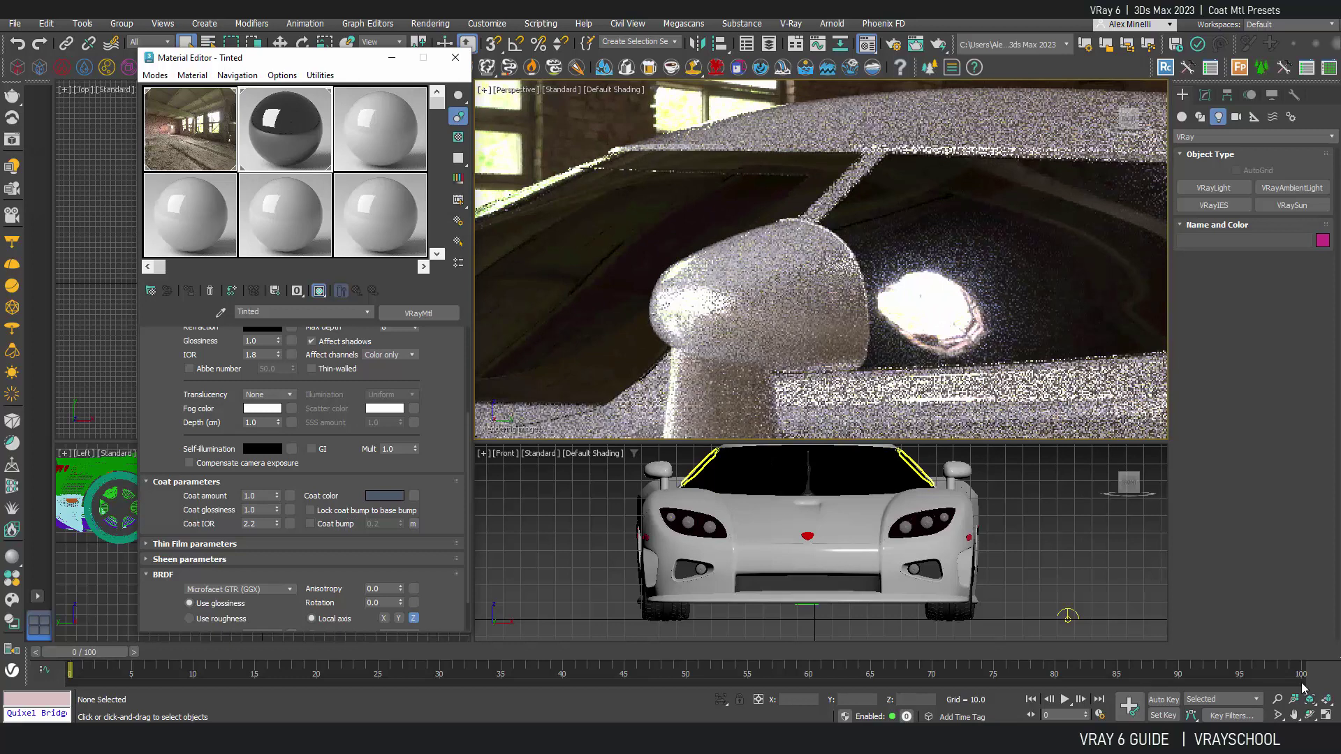
pyautogui.hotkey('alt', 'z')
pyautogui.moveTo(742, 232); pyautogui.dragTo(1068, 336)
pyautogui.hotkey('ctrl', 'r')
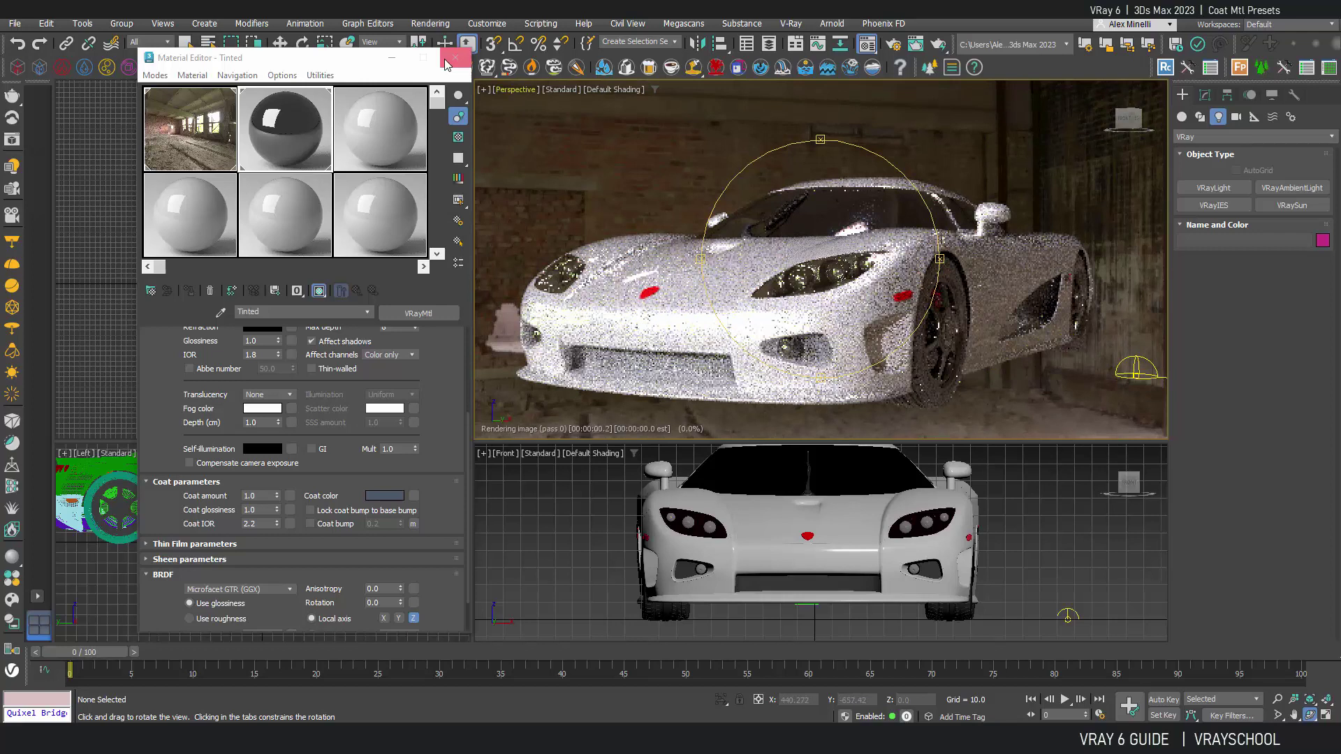
pyautogui.click(454, 57)
# Create a ground plane about 604 long and 484 wide in the top view, and center it under the car
pyautogui.click(1181, 117)
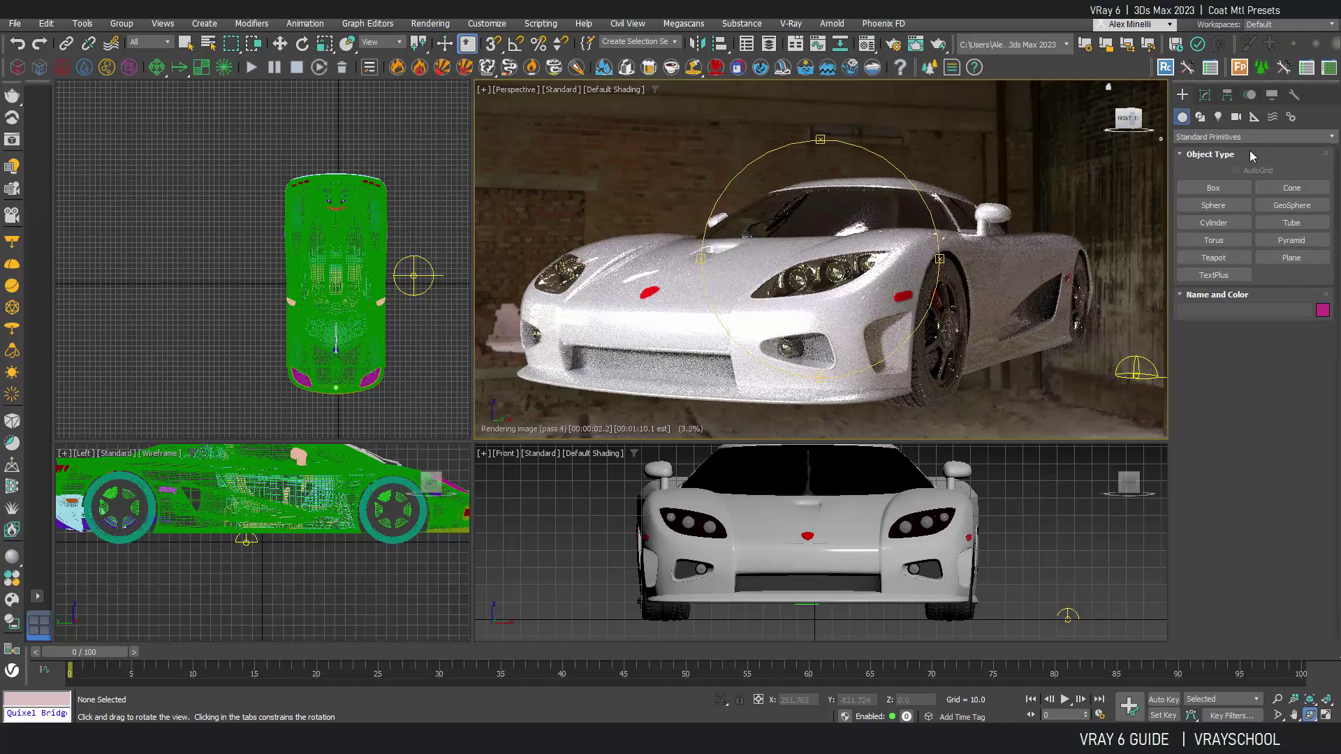
pyautogui.click(1292, 258)
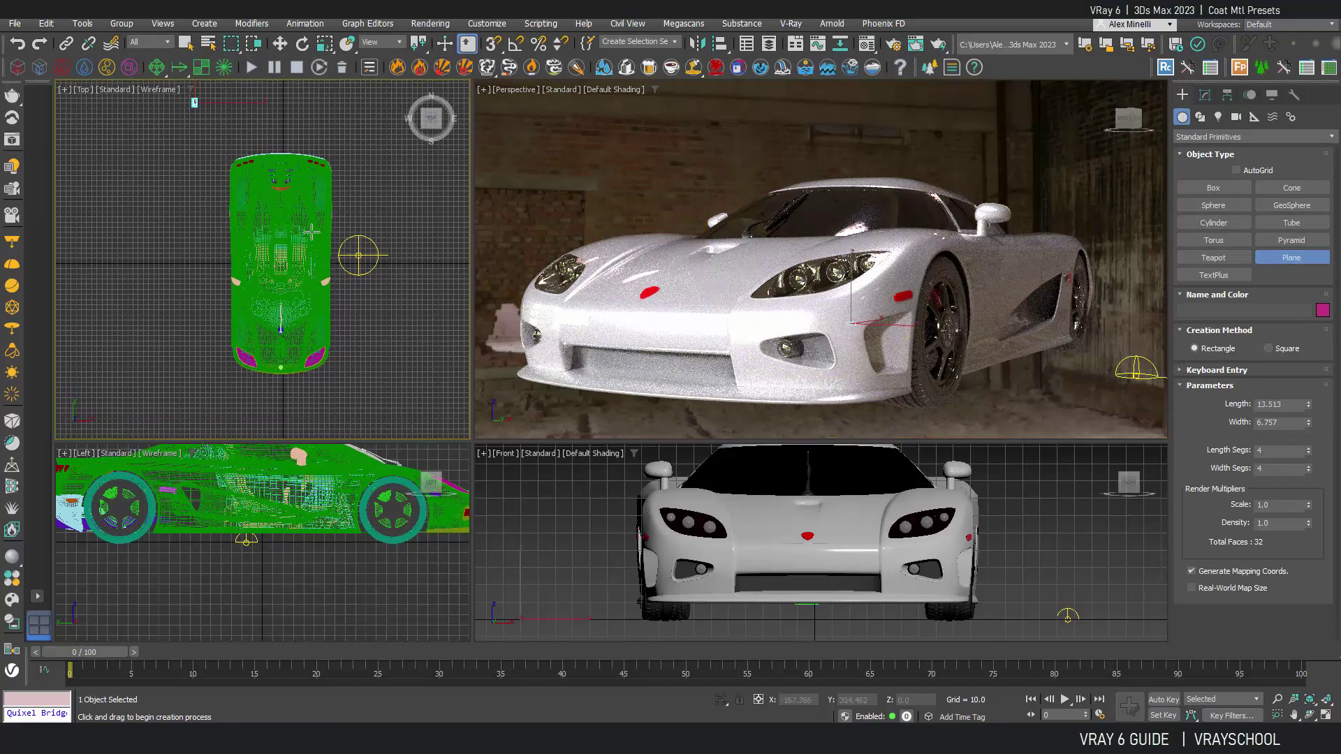
pyautogui.moveTo(193, 98); pyautogui.dragTo(445, 412)
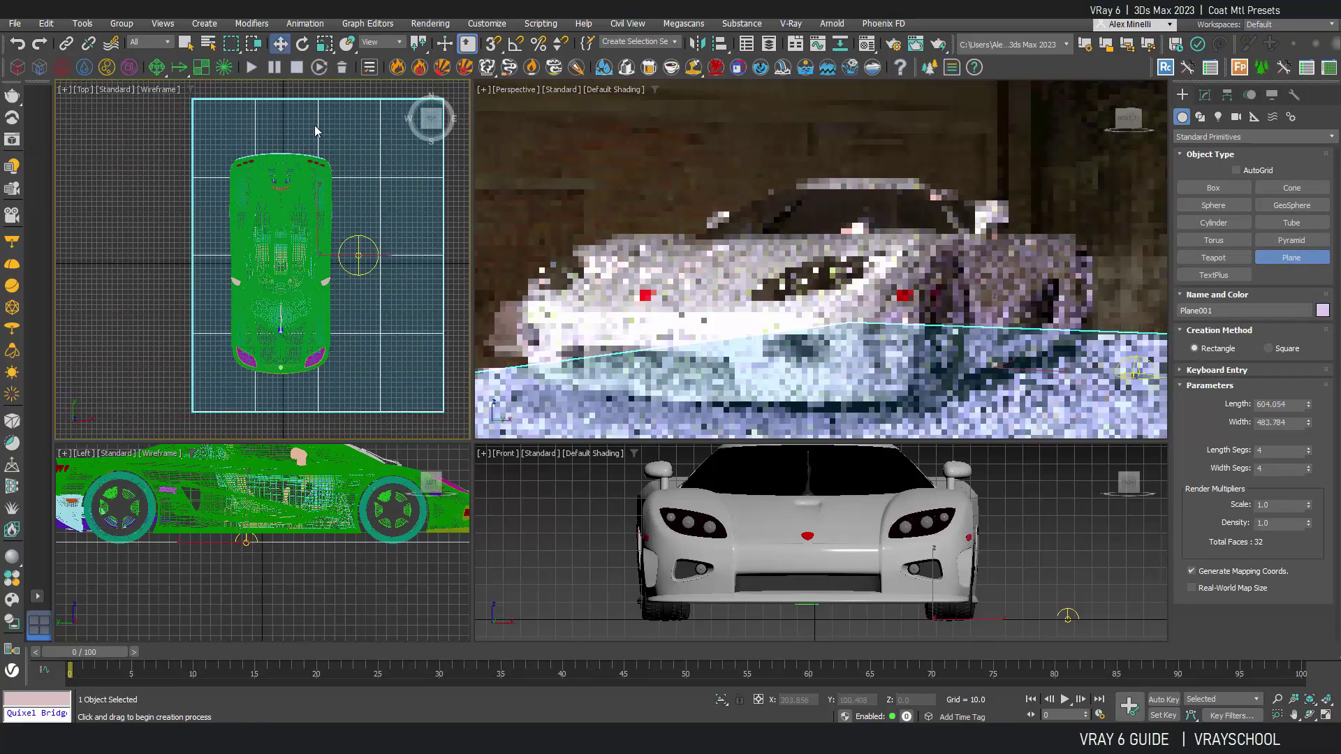
pyautogui.click(279, 44)
pyautogui.moveTo(338, 238); pyautogui.dragTo(301, 241)
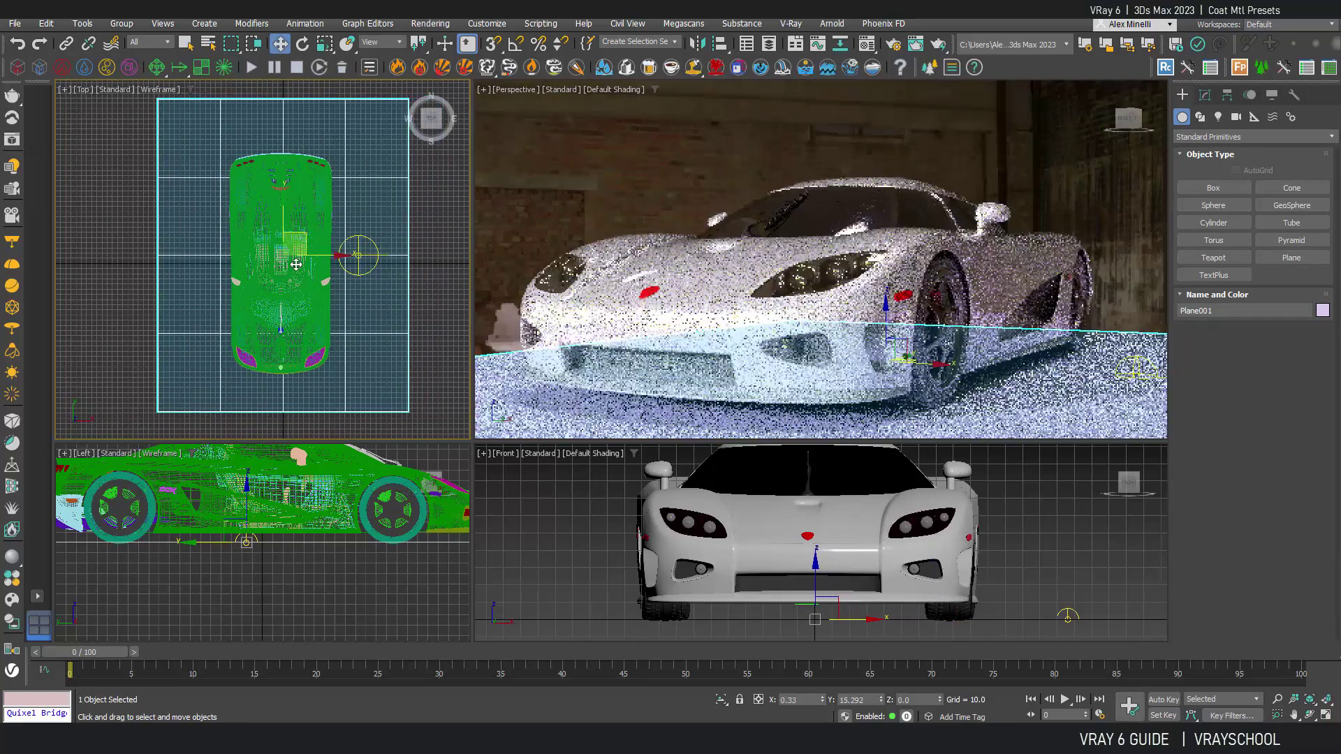
# Make the ground plane a V-Ray shadow catcher and deselect it
pyautogui.click(13, 628)
pyautogui.middleClick(951, 183)
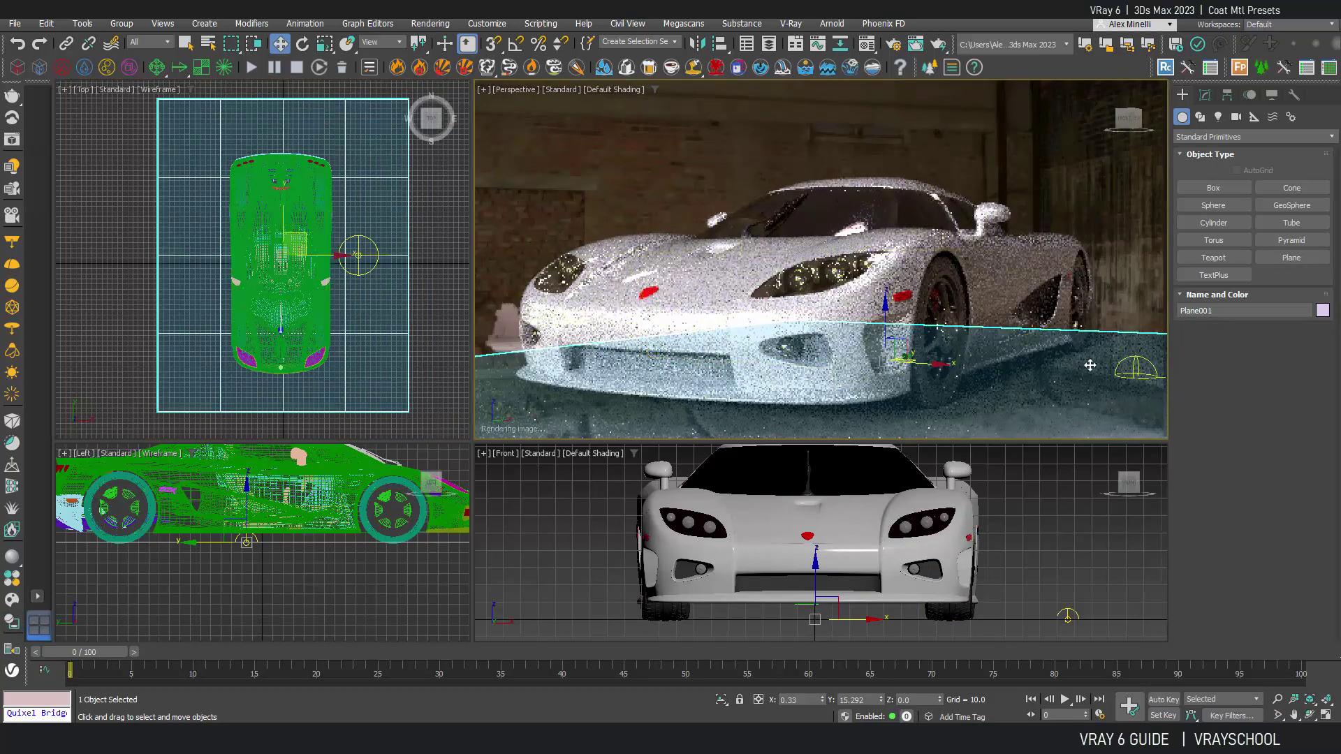
pyautogui.click(951, 183)
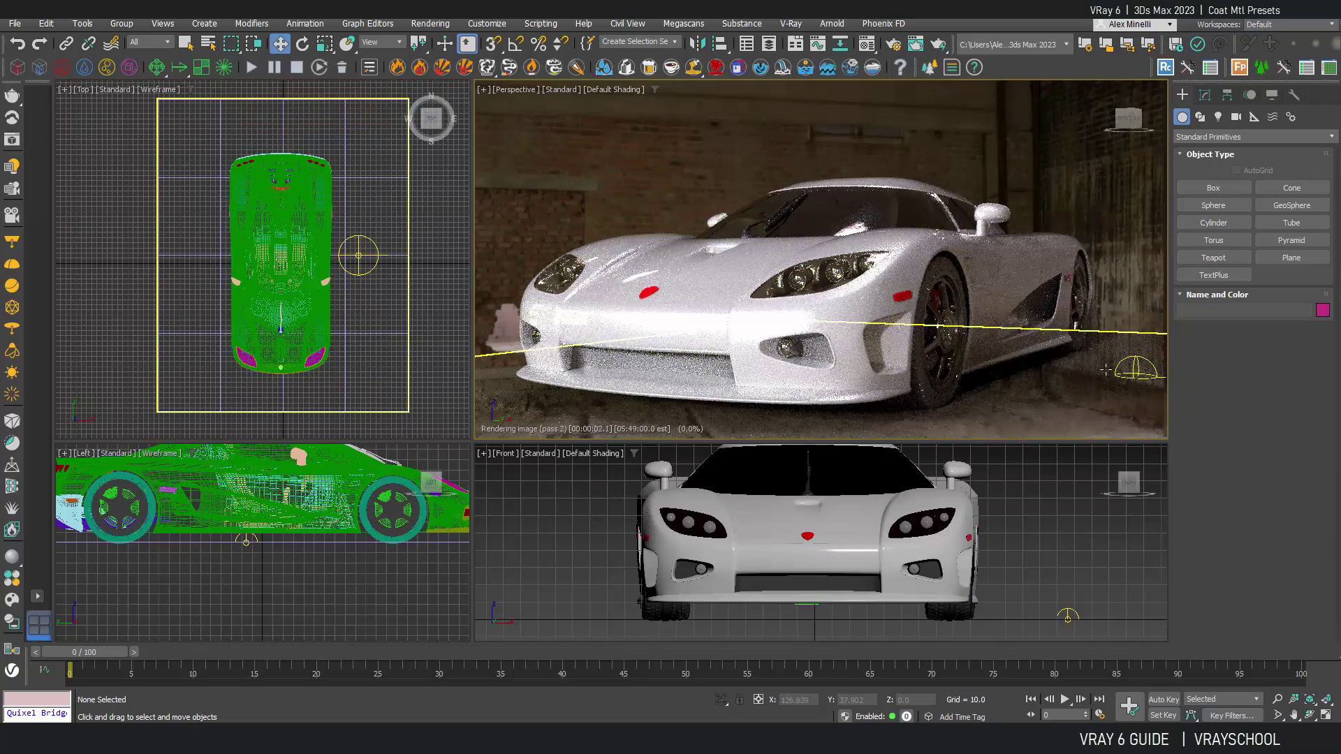
pyautogui.click(757, 231)
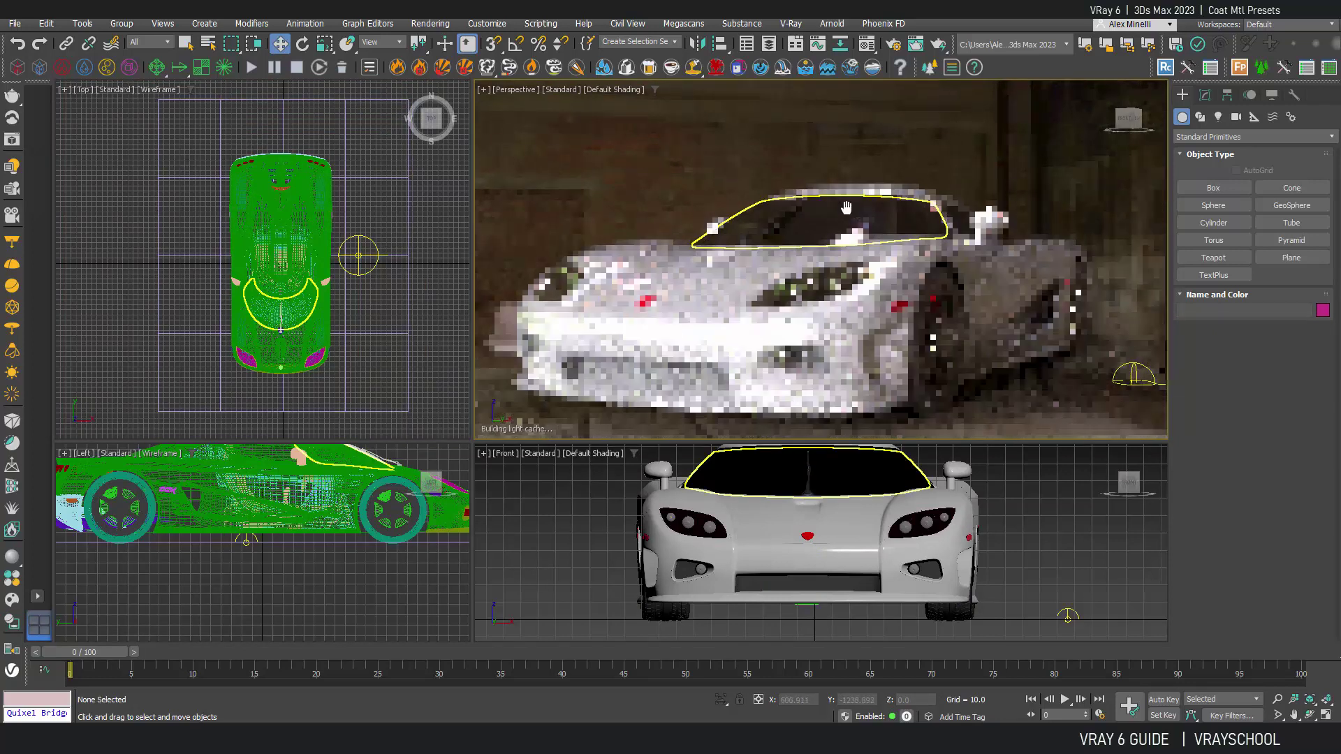
# Enable the finite dome option on the V-Ray dome light beside the car
pyautogui.click(1133, 373)
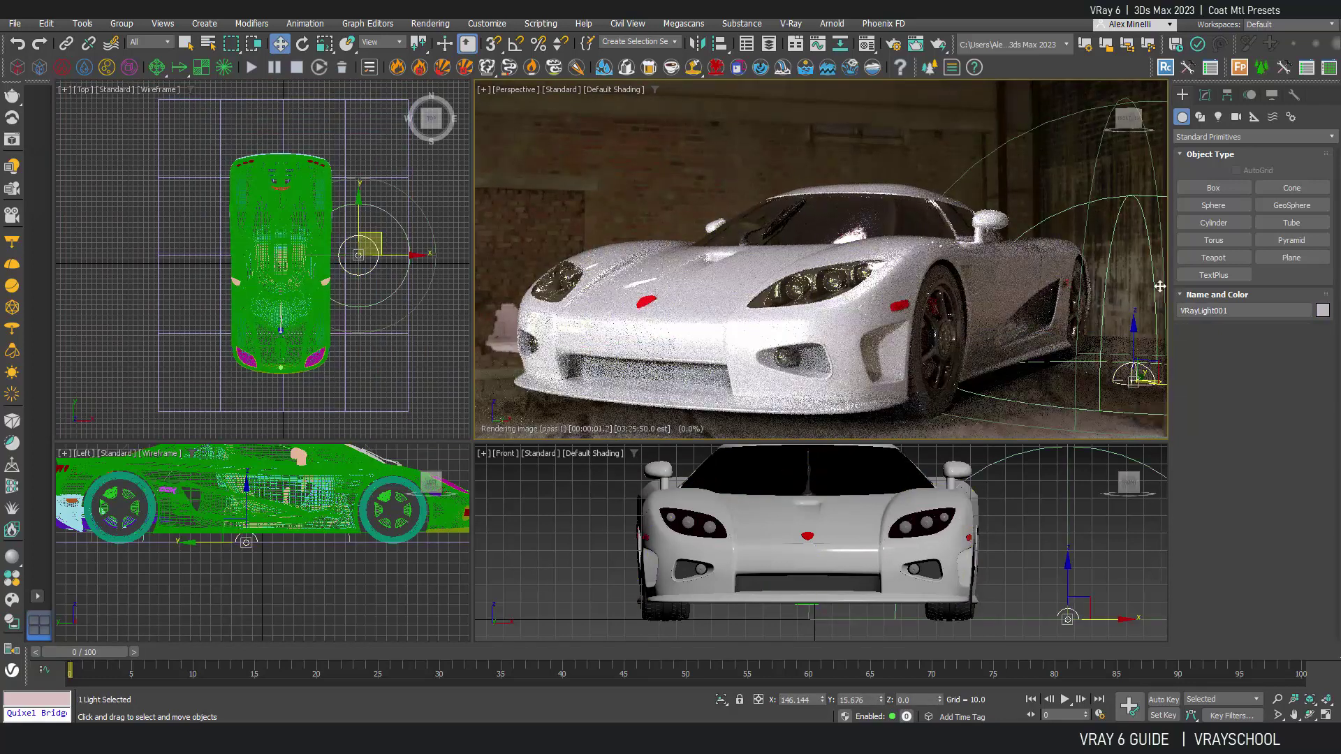
pyautogui.click(1206, 96)
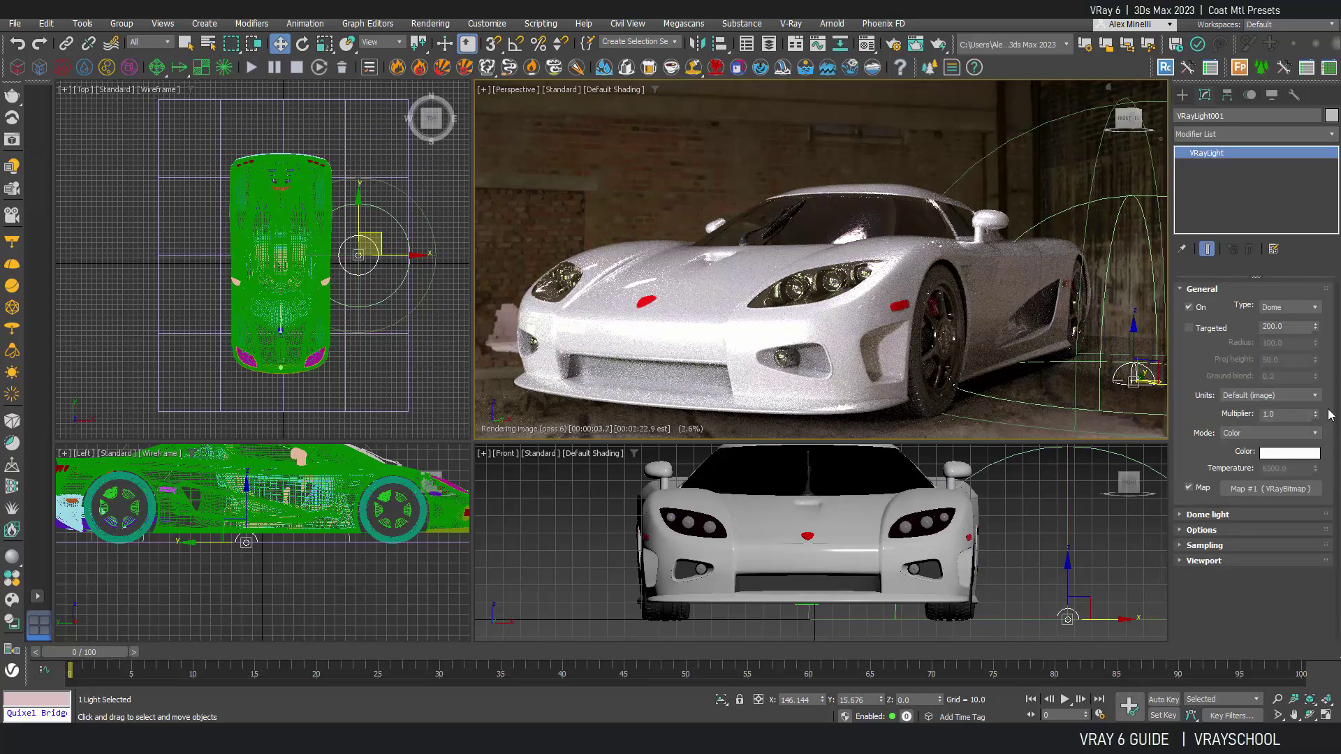
pyautogui.click(1182, 515)
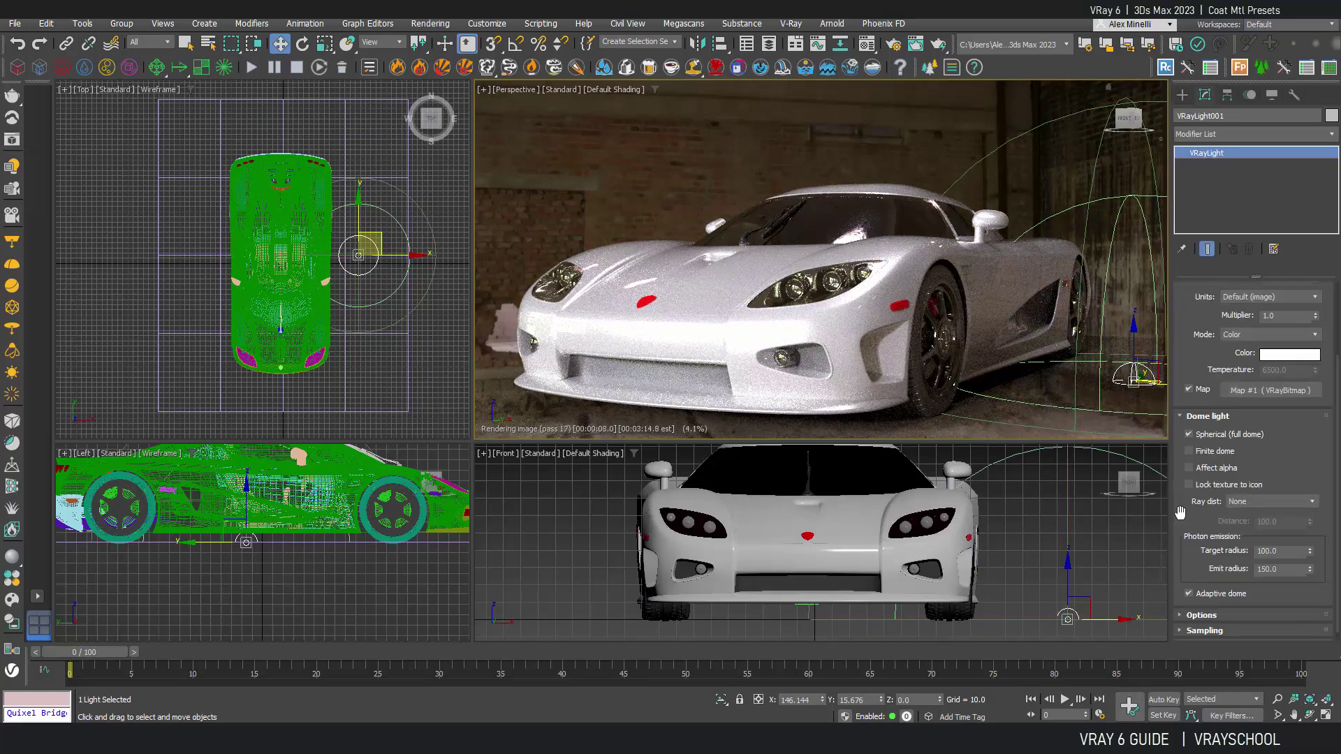
pyautogui.click(1201, 454)
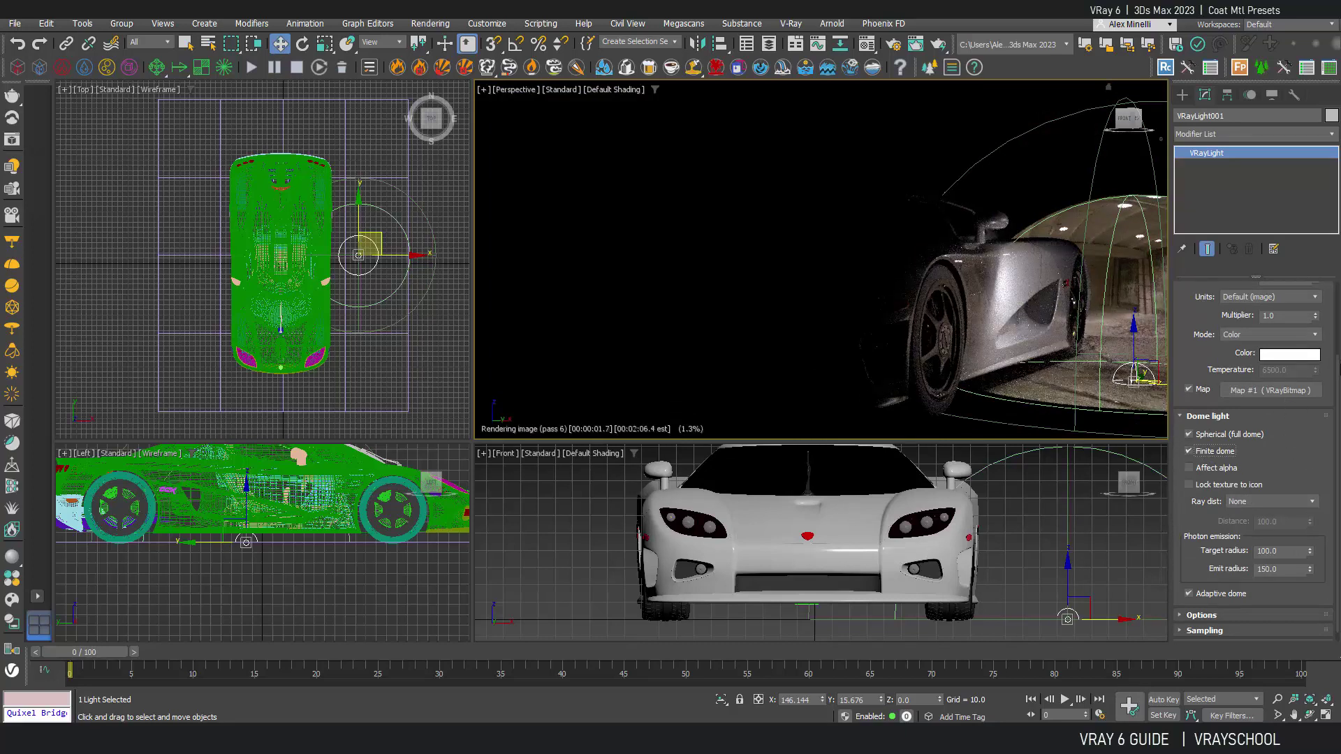
# Set the dome light's radius to 1848 and its projection height to 121.5
pyautogui.scroll(3, 1321, 366)
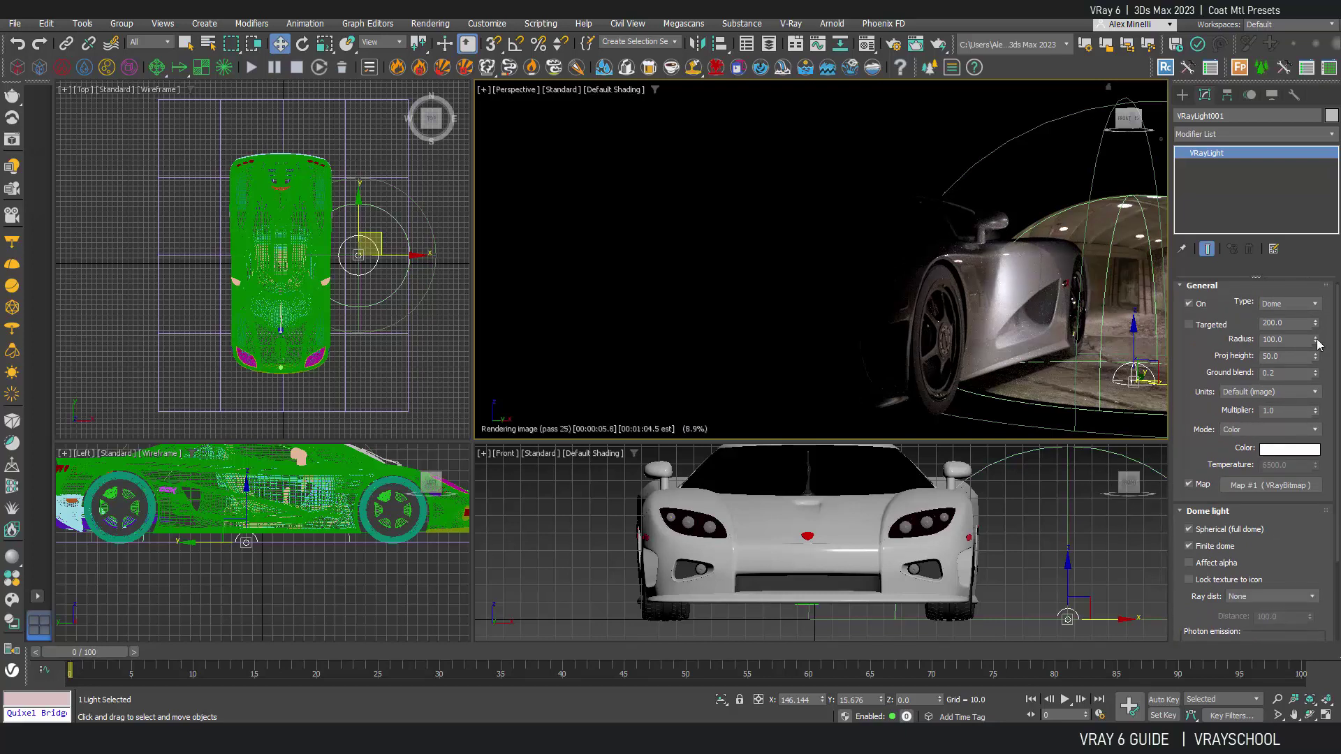
pyautogui.moveTo(1316, 341); pyautogui.dragTo(1316, 314)
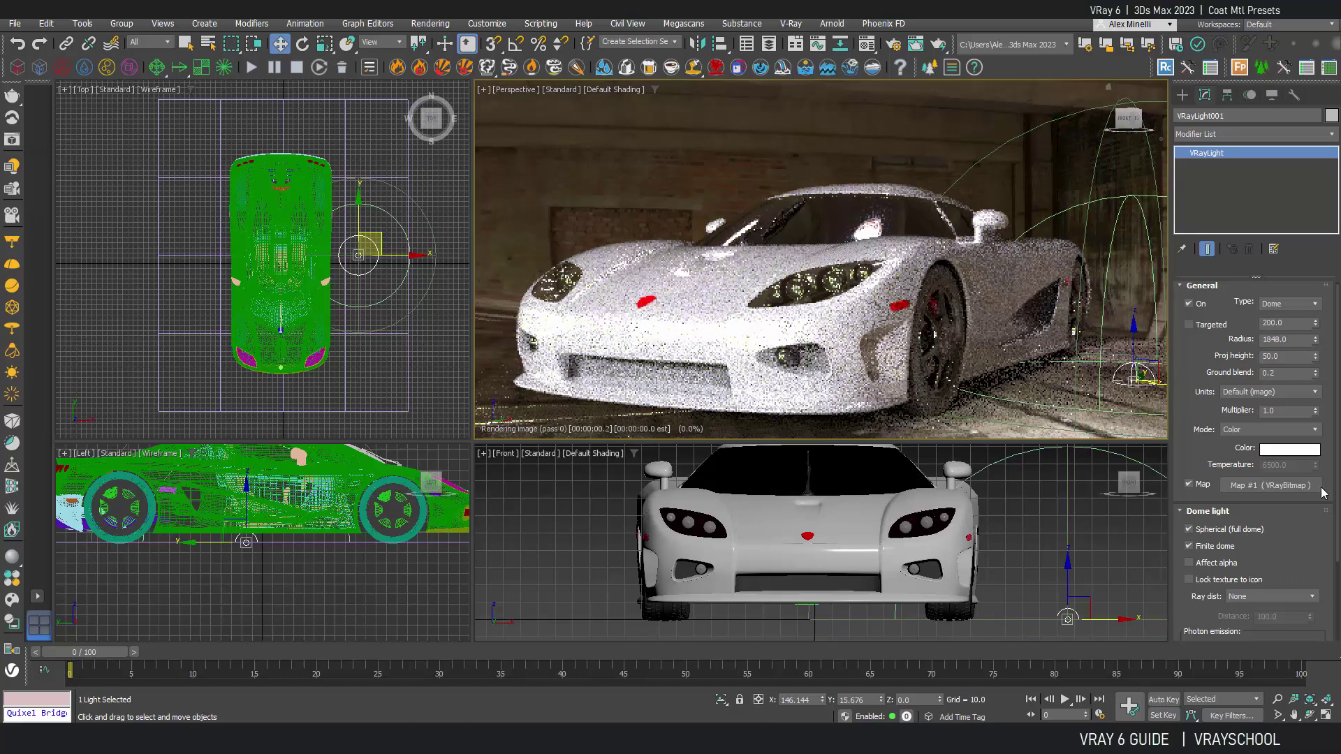
pyautogui.moveTo(1314, 357); pyautogui.dragTo(1306, 257)
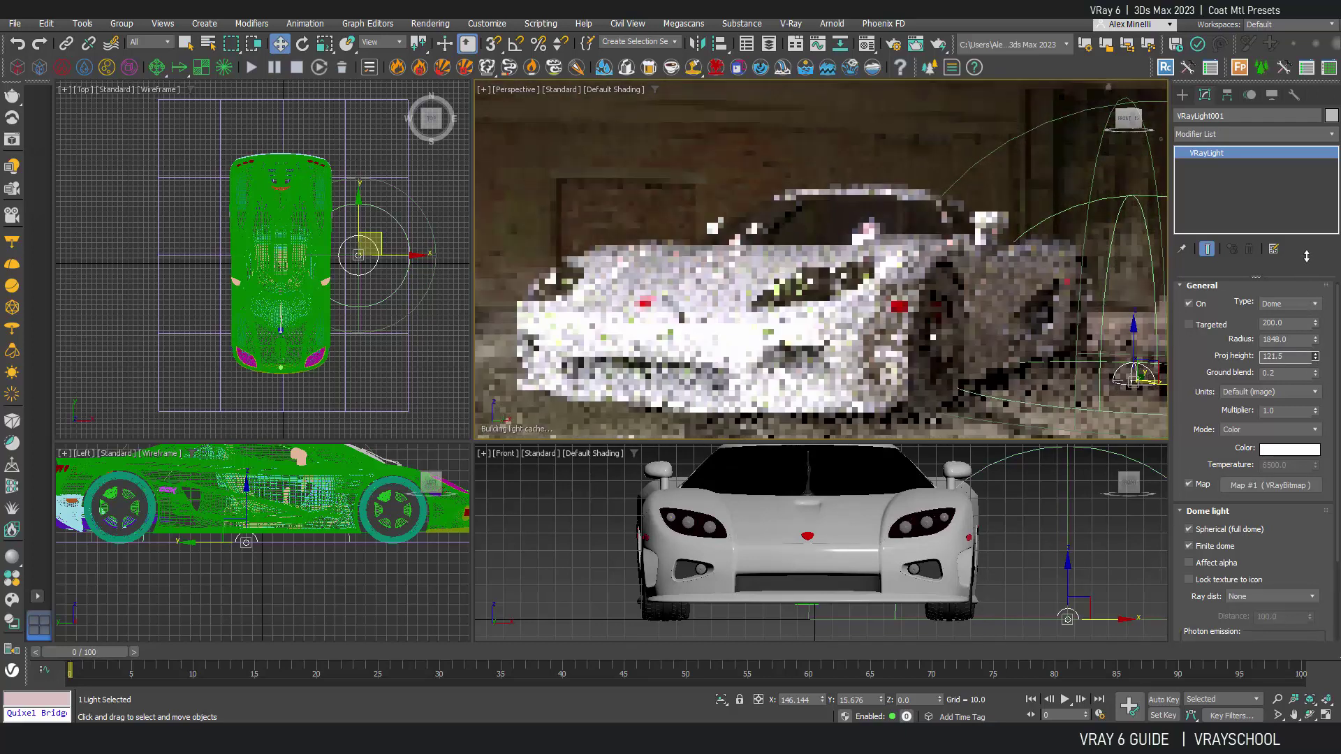
# Try a horizontal rotation of 38 on the dome light's abandoned_bakery_8k HDRI map, and set it to 41
pyautogui.press('m')
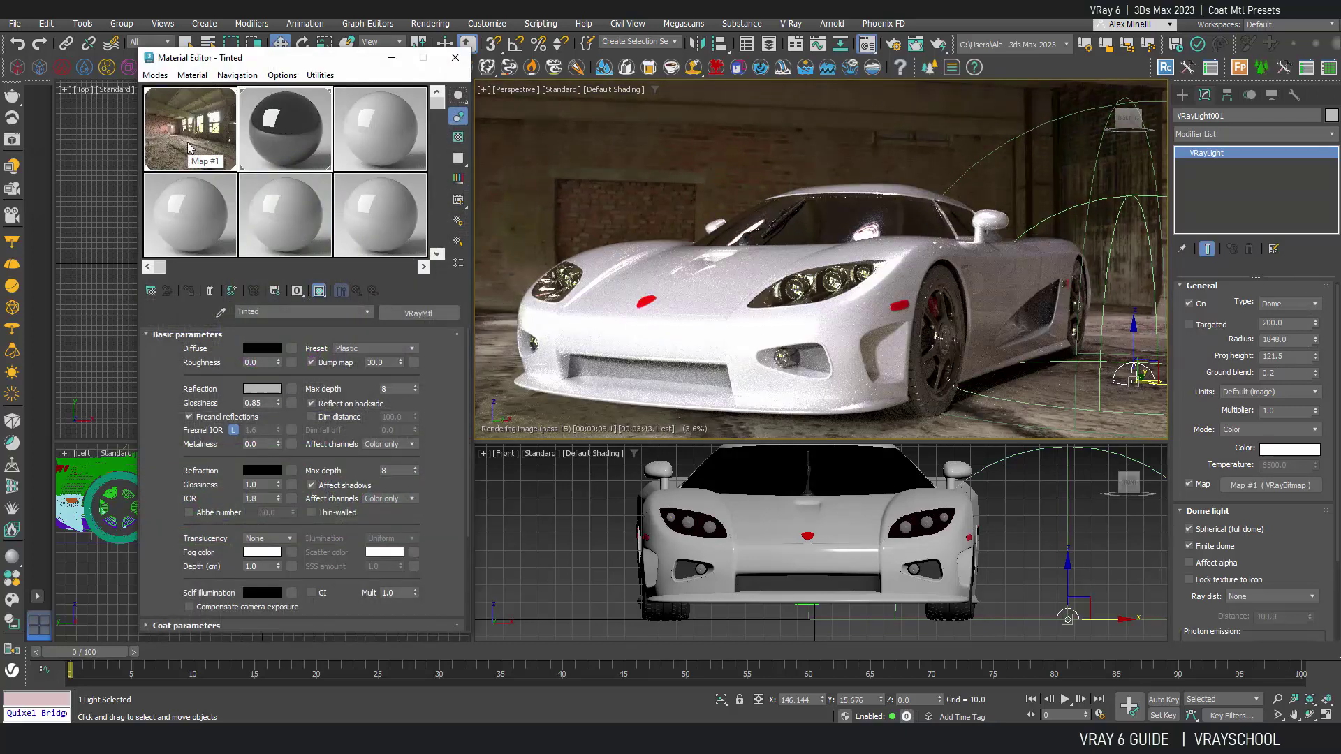
pyautogui.click(189, 147)
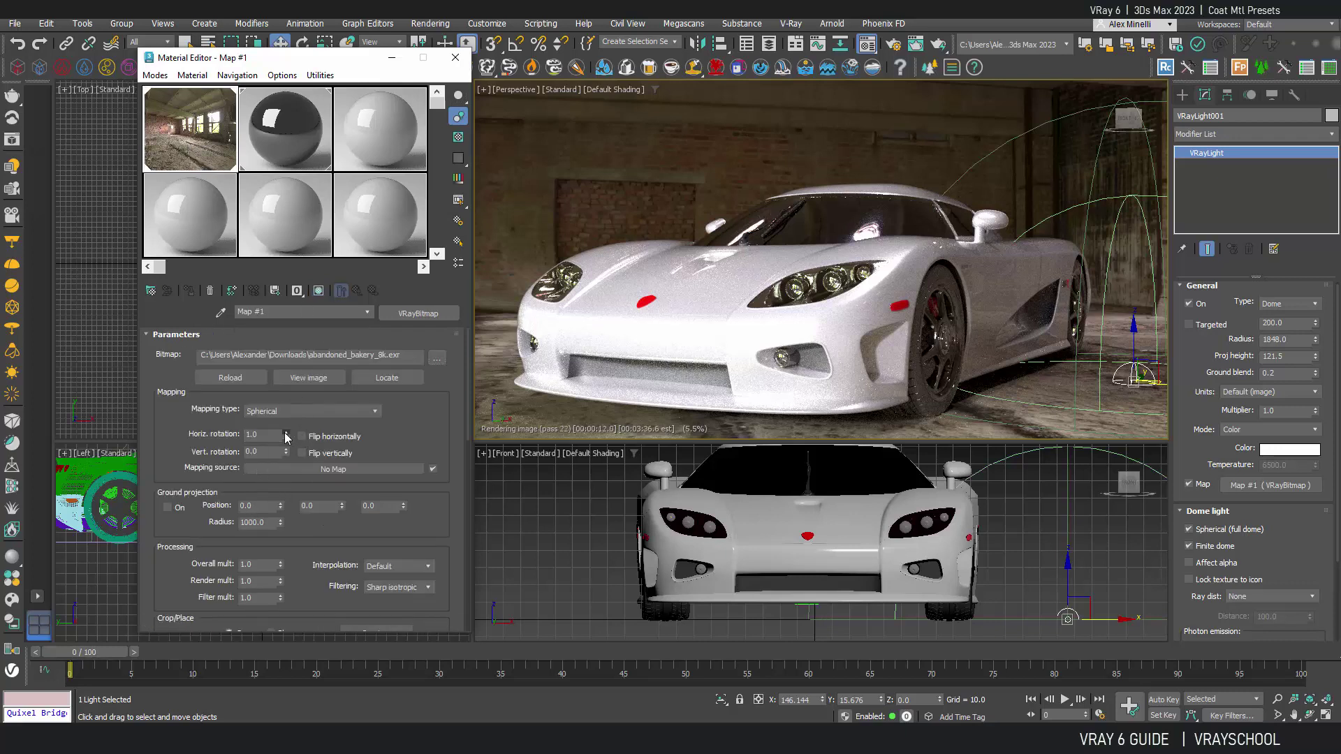
pyautogui.moveTo(287, 437); pyautogui.dragTo(290, 405)
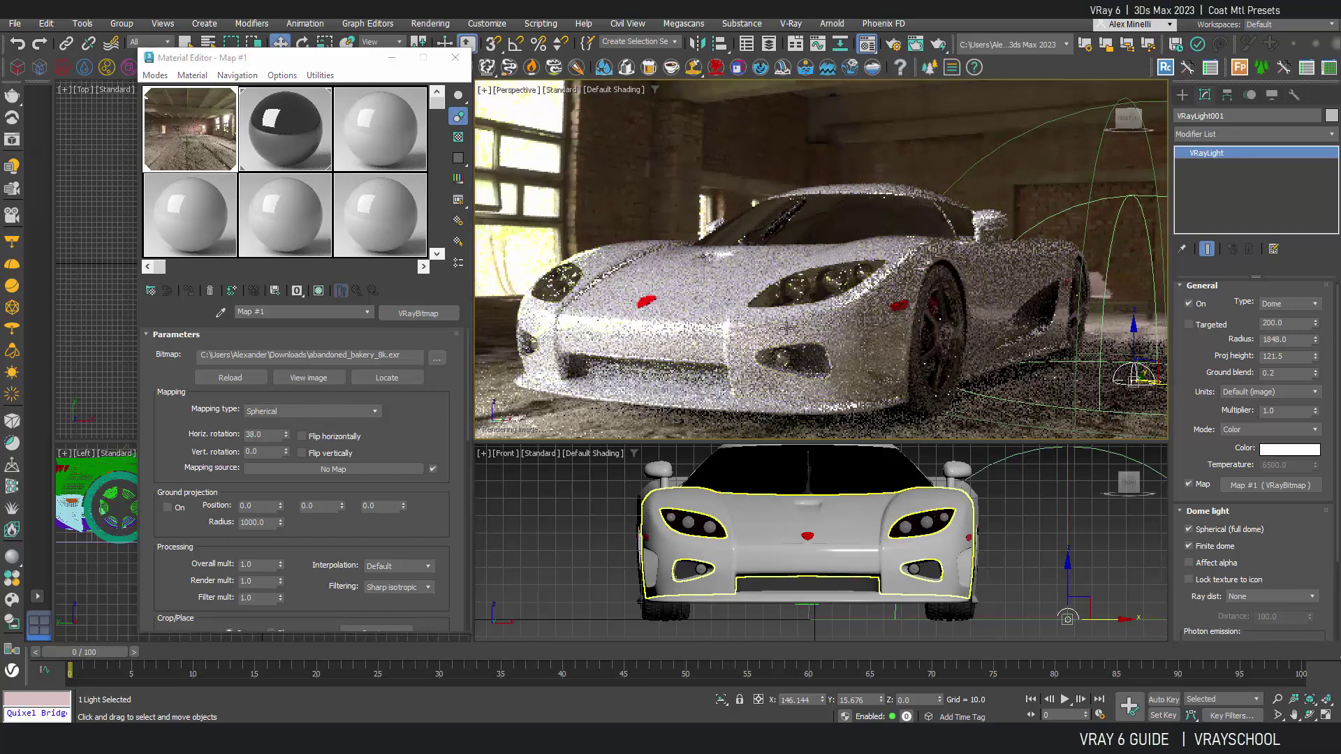
pyautogui.keyDown('alt'); pyautogui.moveTo(787, 327); pyautogui.dragTo(823, 331, button='middle'); pyautogui.keyUp('alt')
pyautogui.scroll(-5, 822, 331)
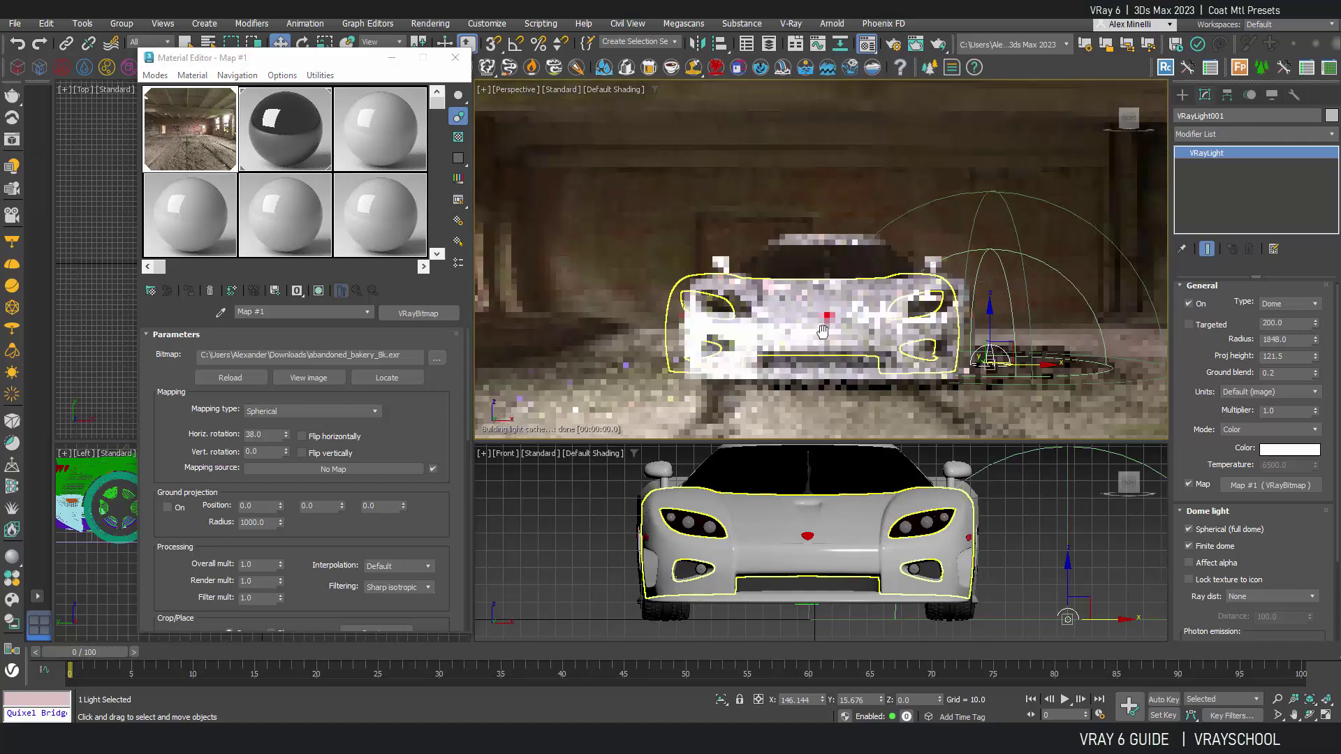
pyautogui.click(285, 433)
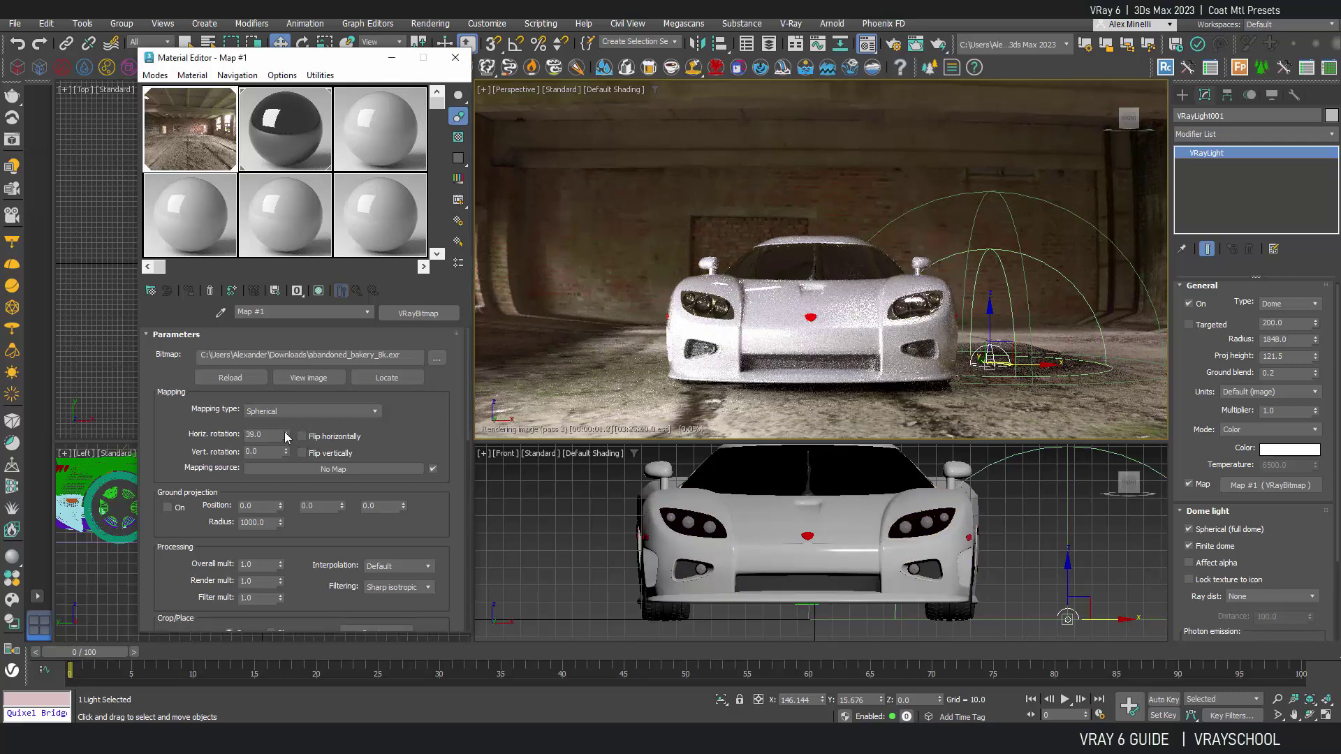
pyautogui.click(286, 432)
pyautogui.click(286, 432)
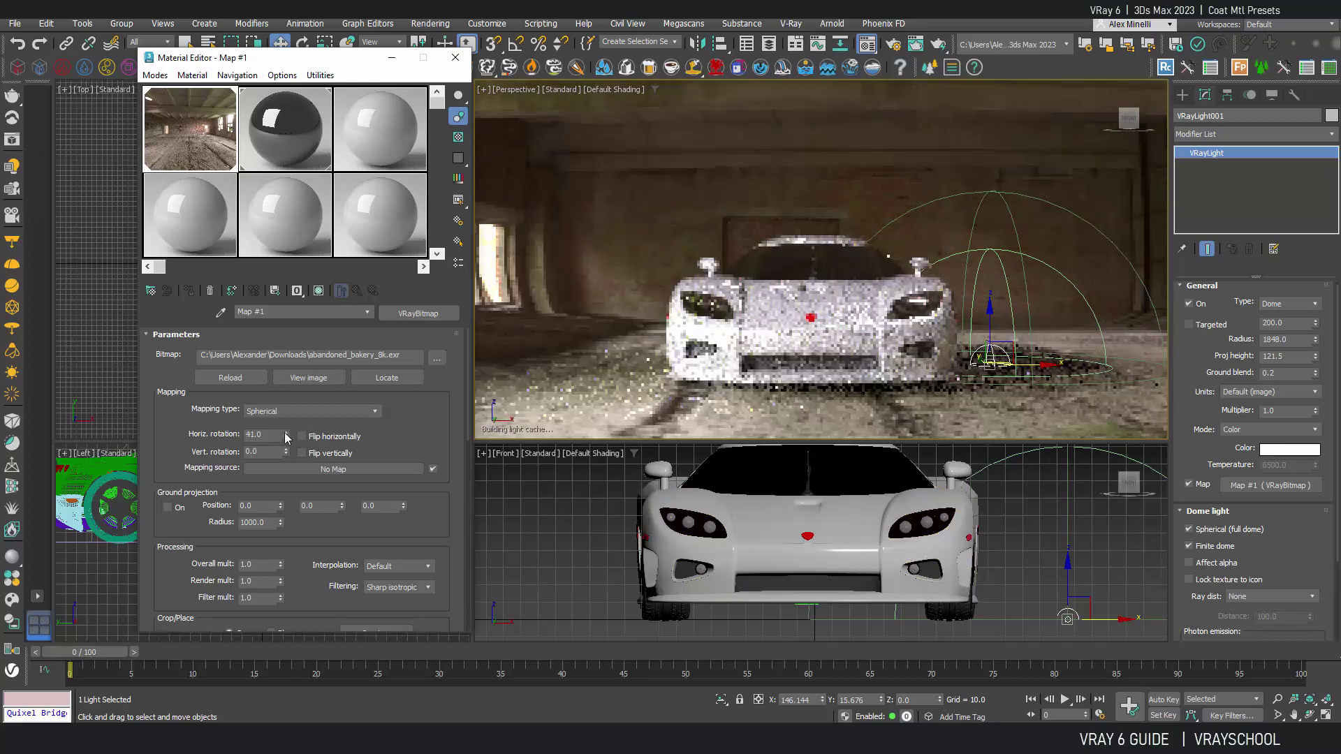
pyautogui.keyDown('alt'); pyautogui.moveTo(570, 399); pyautogui.dragTo(805, 351, button='middle'); pyautogui.keyUp('alt')
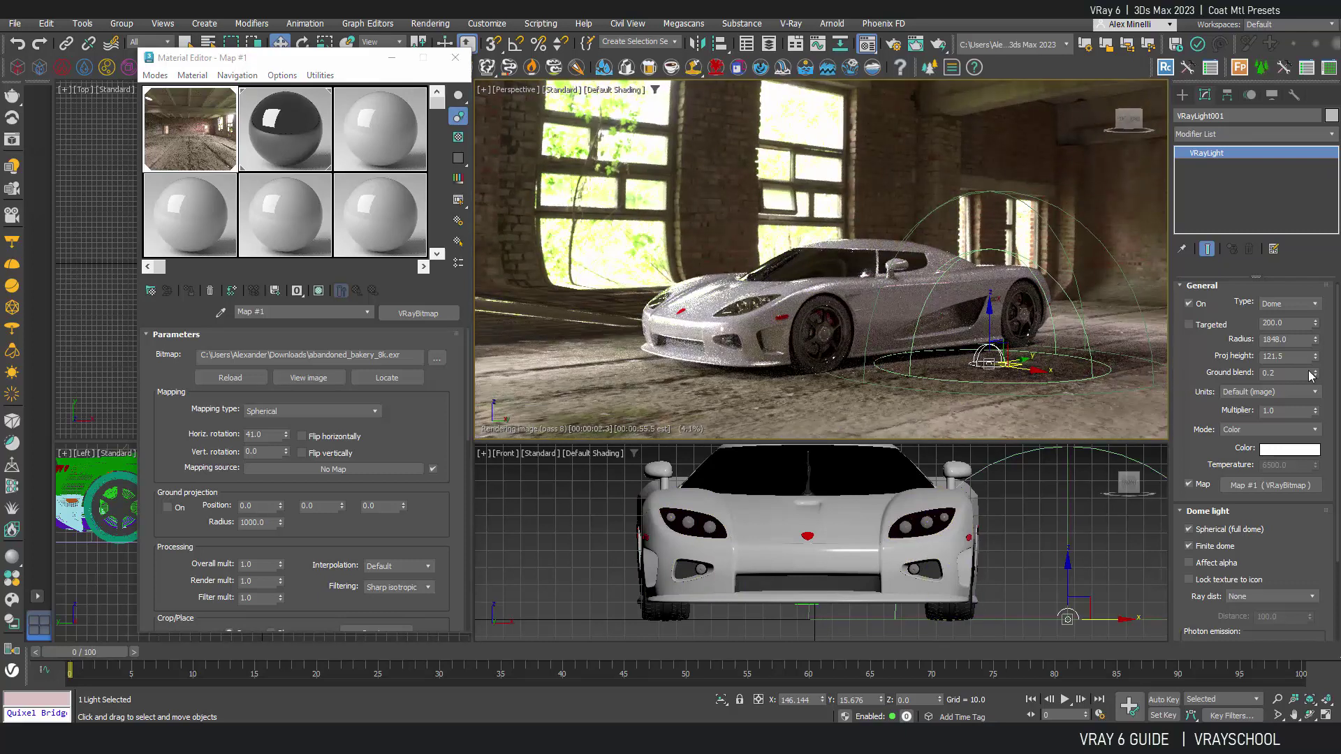
# Set the dome light's radius to 1198.613, its projection height to 173.726 and its ground blend to 0.02
pyautogui.moveTo(1316, 358); pyautogui.dragTo(1315, 310)
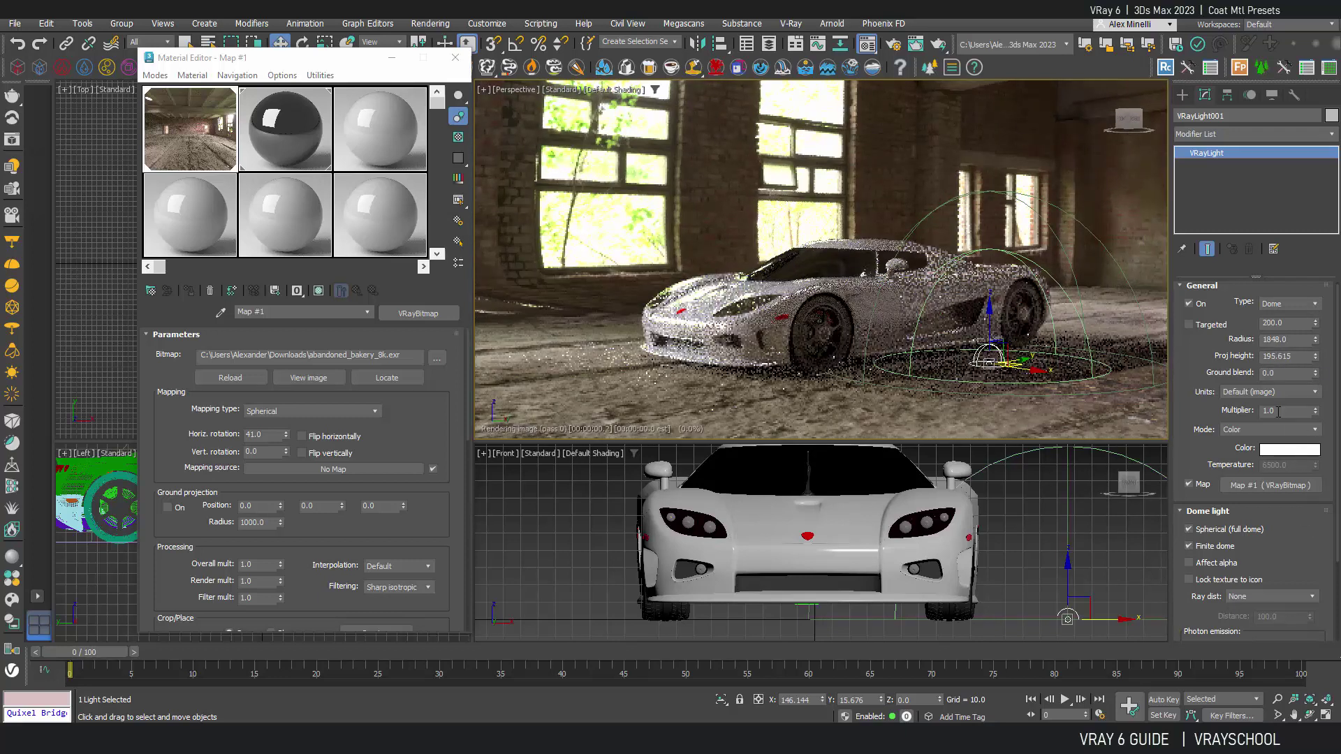
pyautogui.moveTo(1316, 365); pyautogui.dragTo(1317, 357)
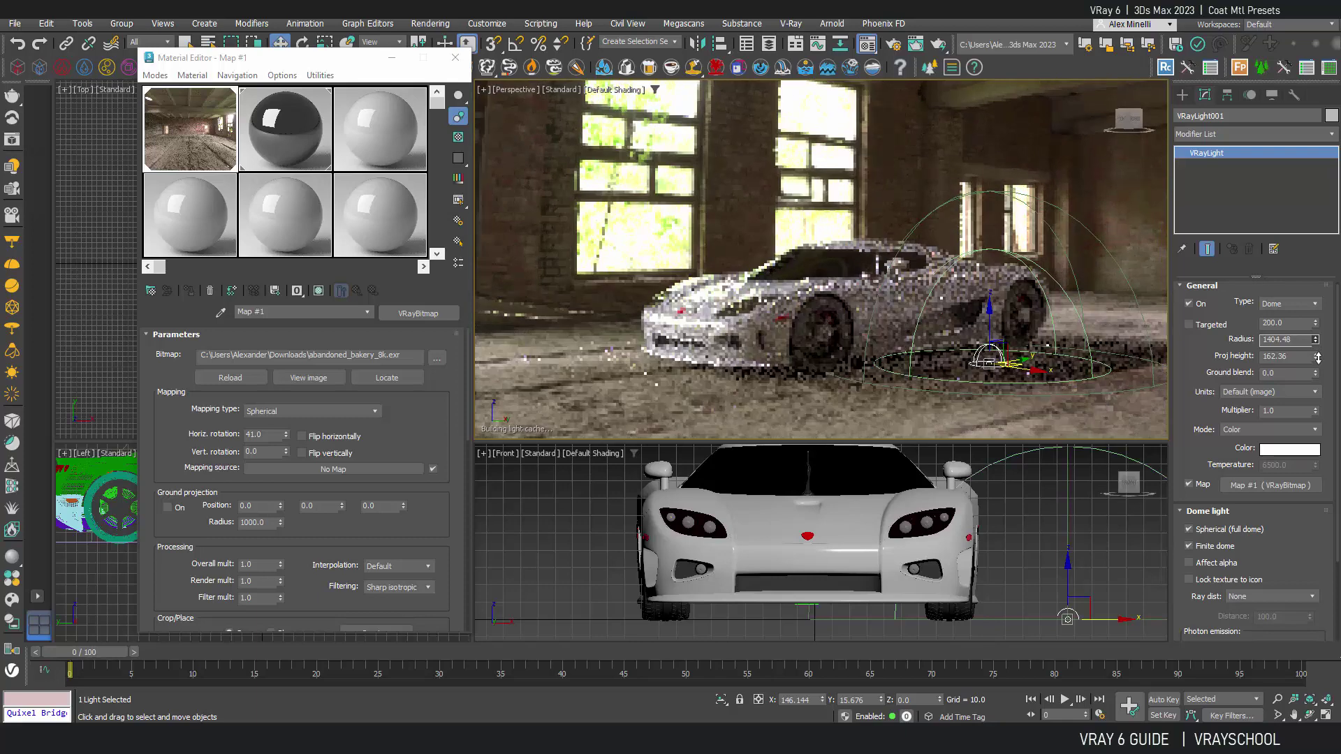
pyautogui.moveTo(1318, 357)
pyautogui.mouseDown()
pyautogui.moveTo(1319, 345)
pyautogui.moveTo(1315, 360)
pyautogui.mouseUp()
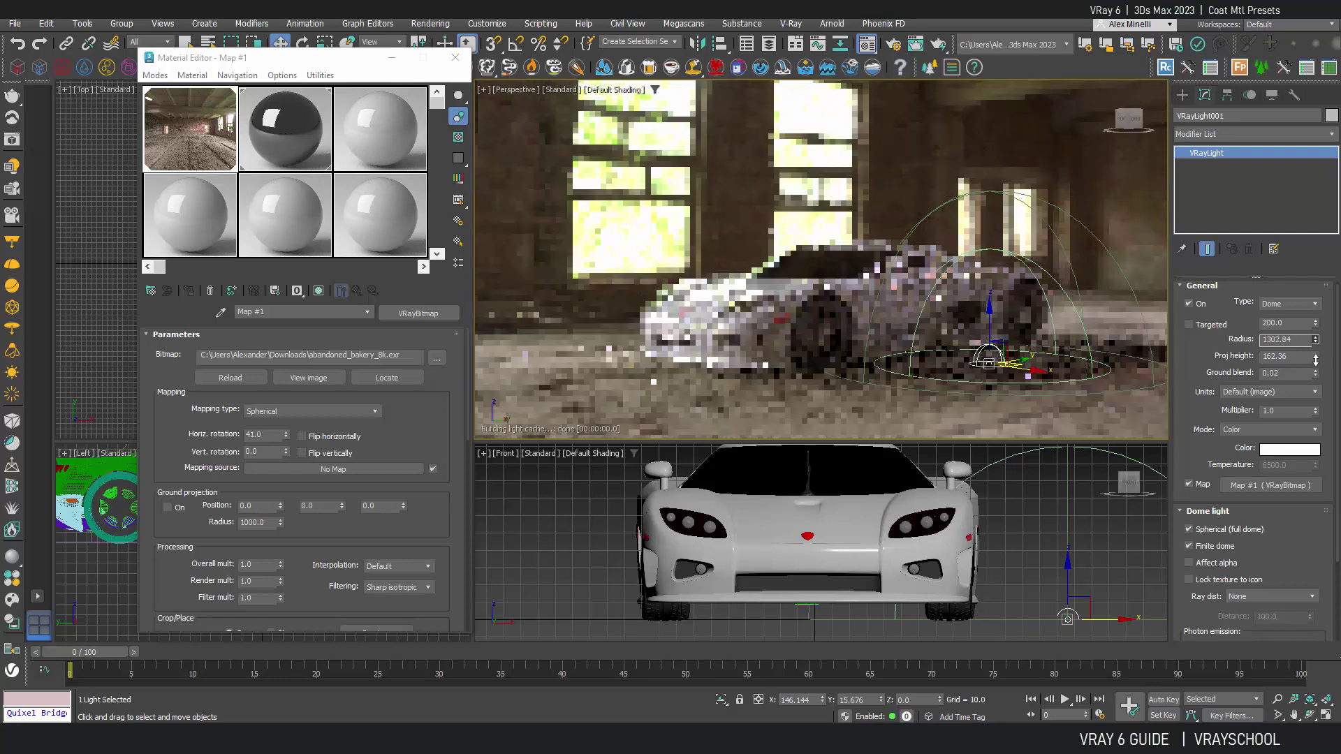
pyautogui.moveTo(1315, 362); pyautogui.dragTo(1316, 351)
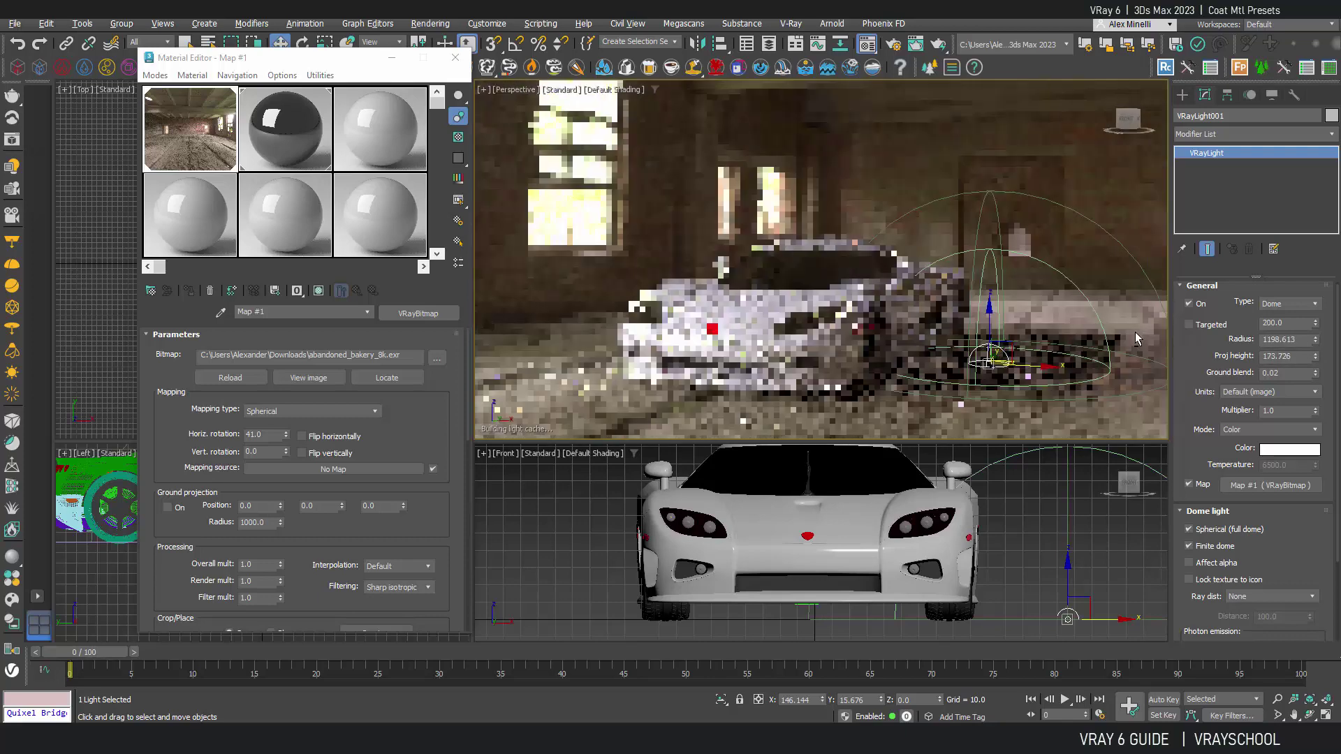
pyautogui.keyDown('alt'); pyautogui.moveTo(1137, 331); pyautogui.dragTo(922, 300, button='middle'); pyautogui.keyUp('alt')
pyautogui.scroll(5, 908, 327)
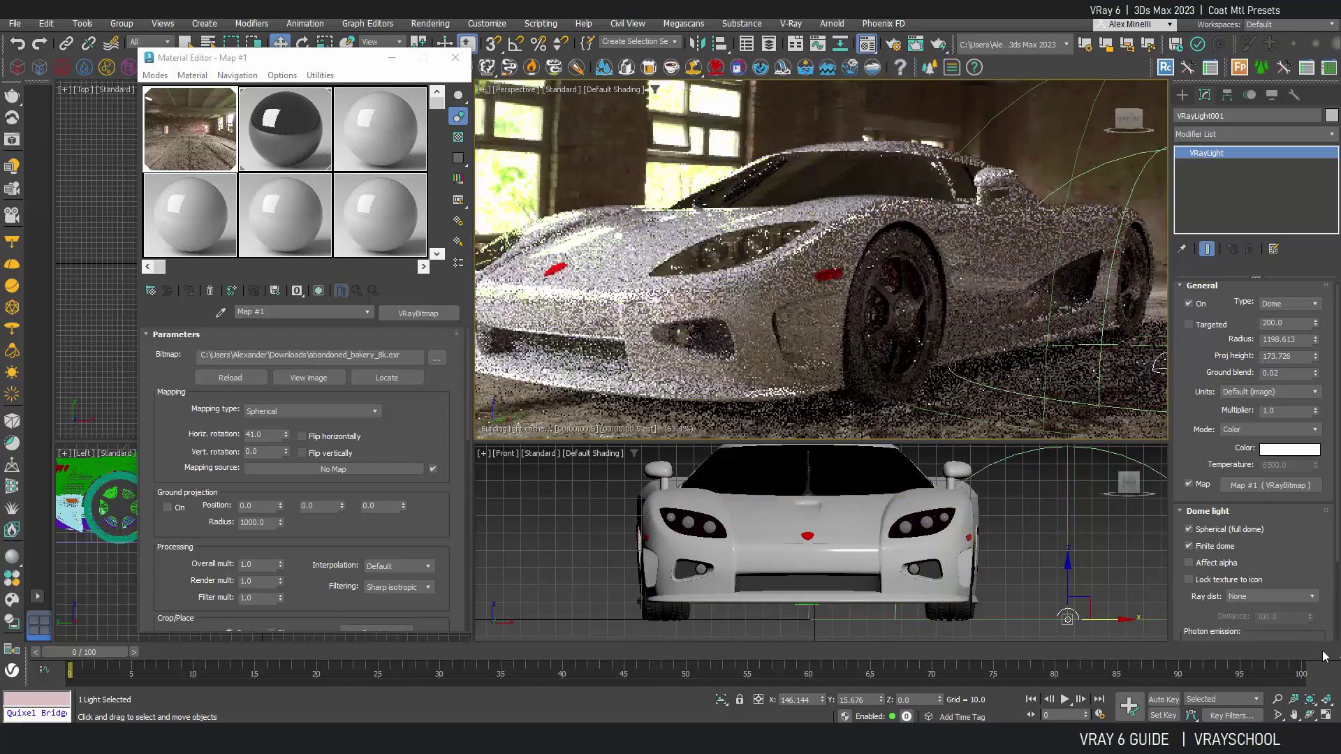
# Change the third sample material, 03 - Default, to a VRayBlendMtl, keeping the old material as its sub-material
pyautogui.click(286, 132)
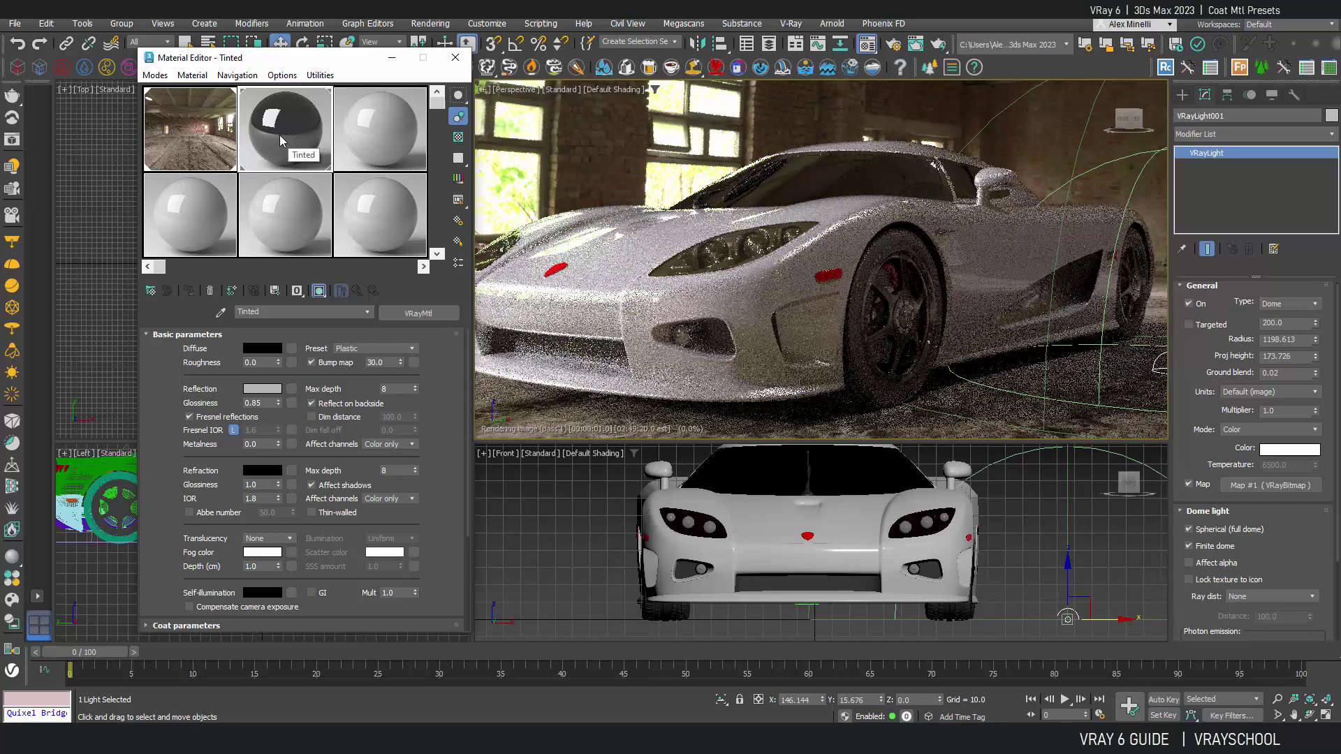
pyautogui.click(371, 140)
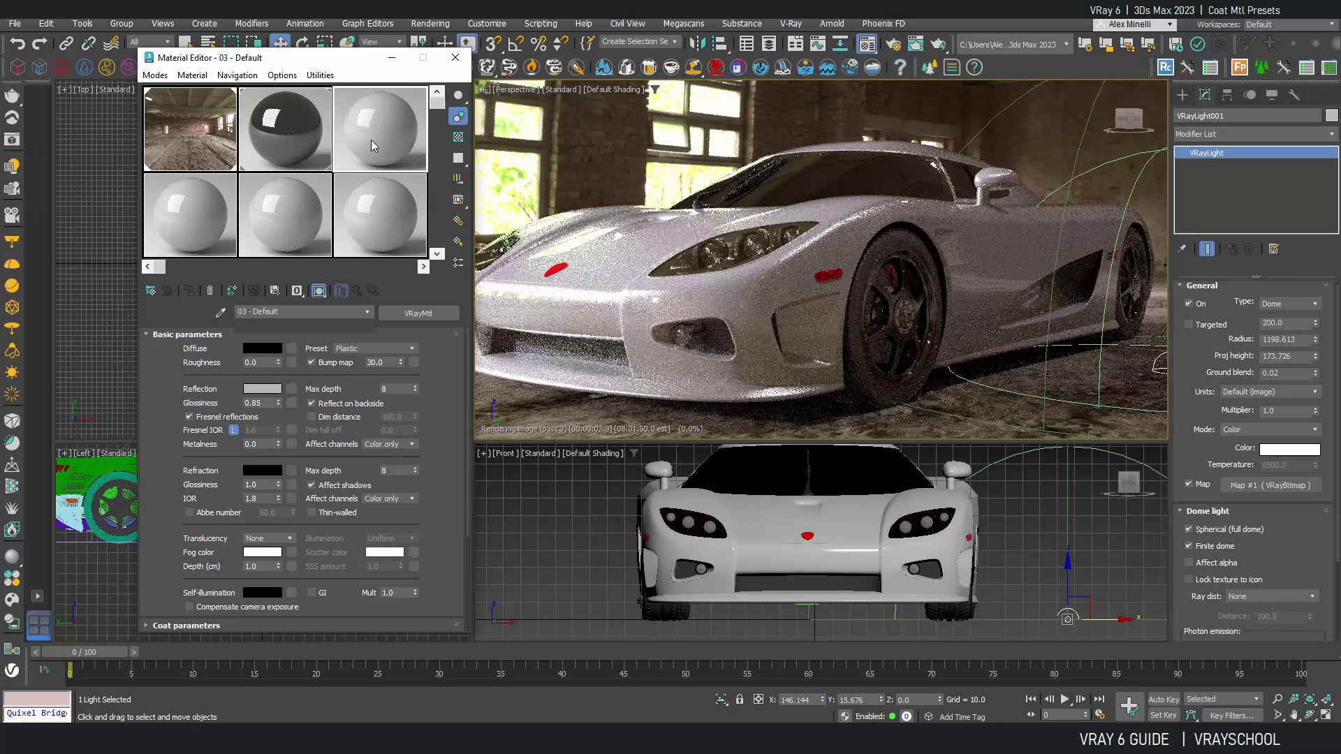
pyautogui.click(421, 313)
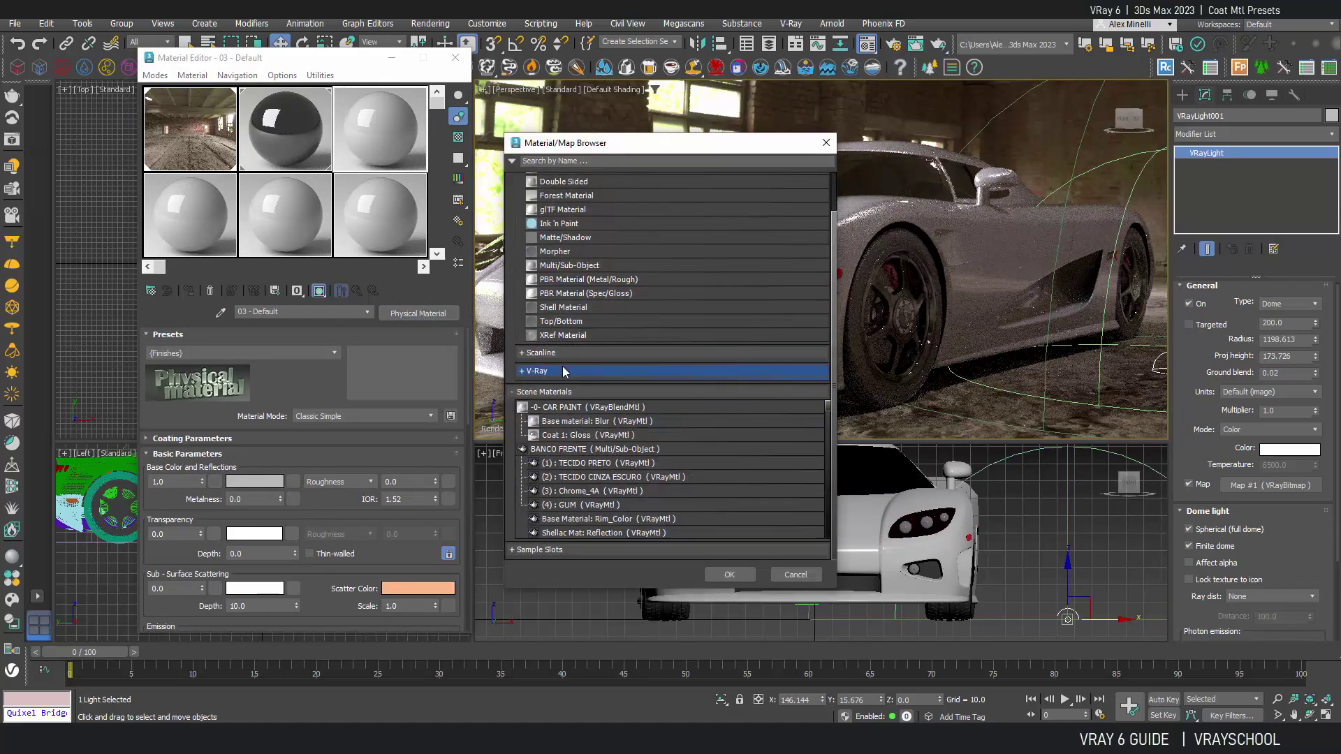
pyautogui.click(565, 374)
pyautogui.click(585, 414)
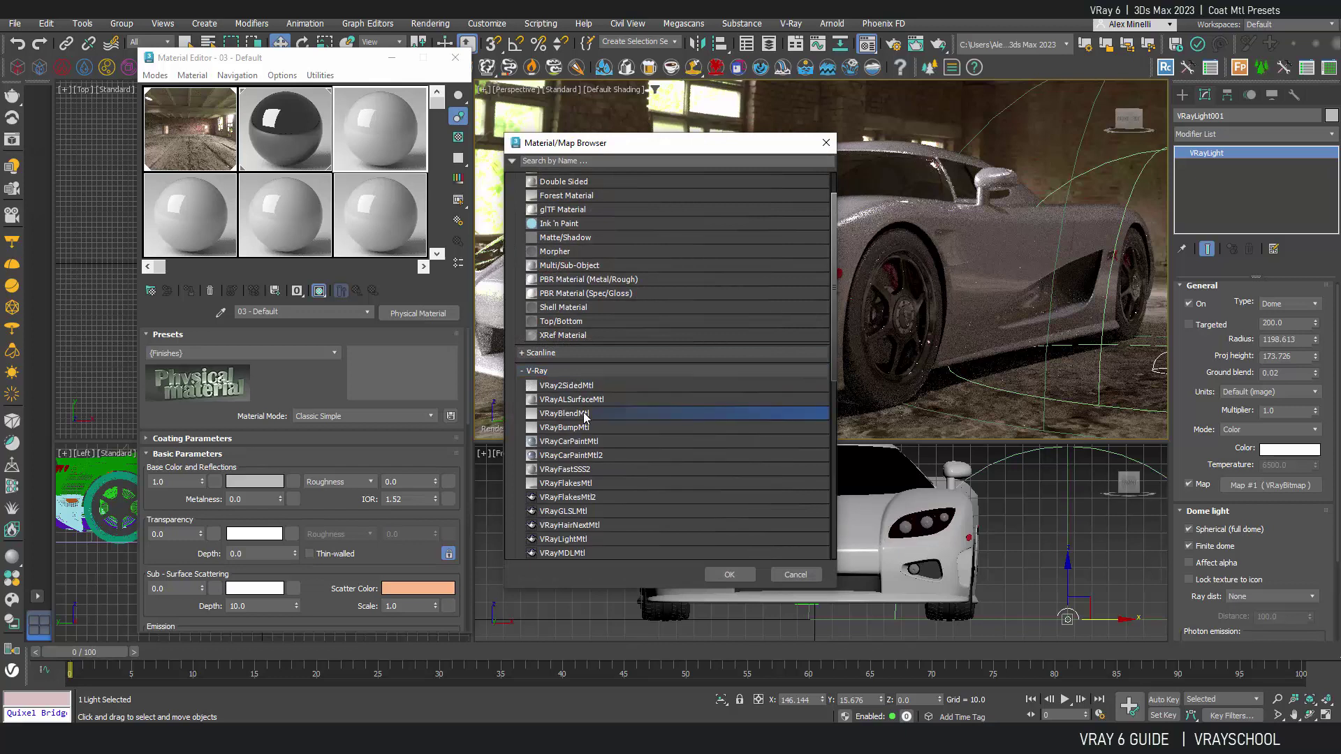
pyautogui.click(729, 575)
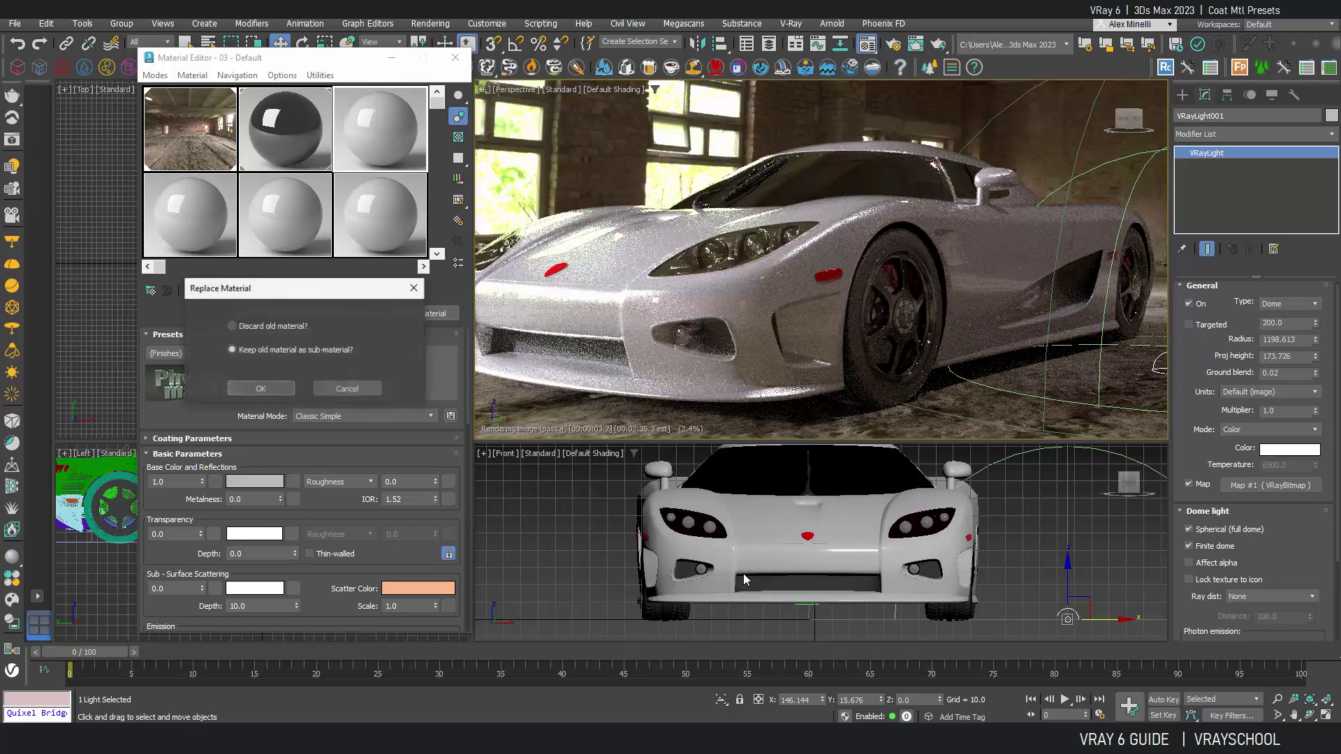
pyautogui.click(261, 389)
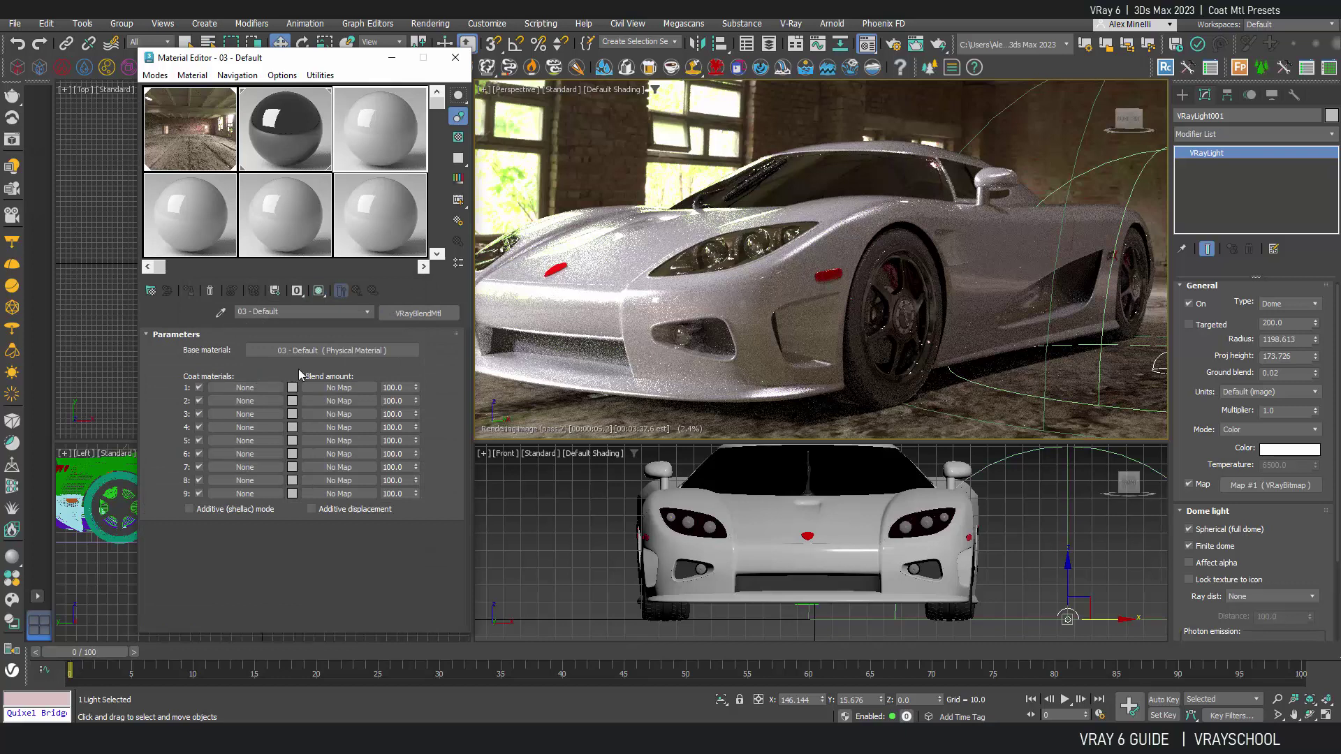
pyautogui.click(253, 389)
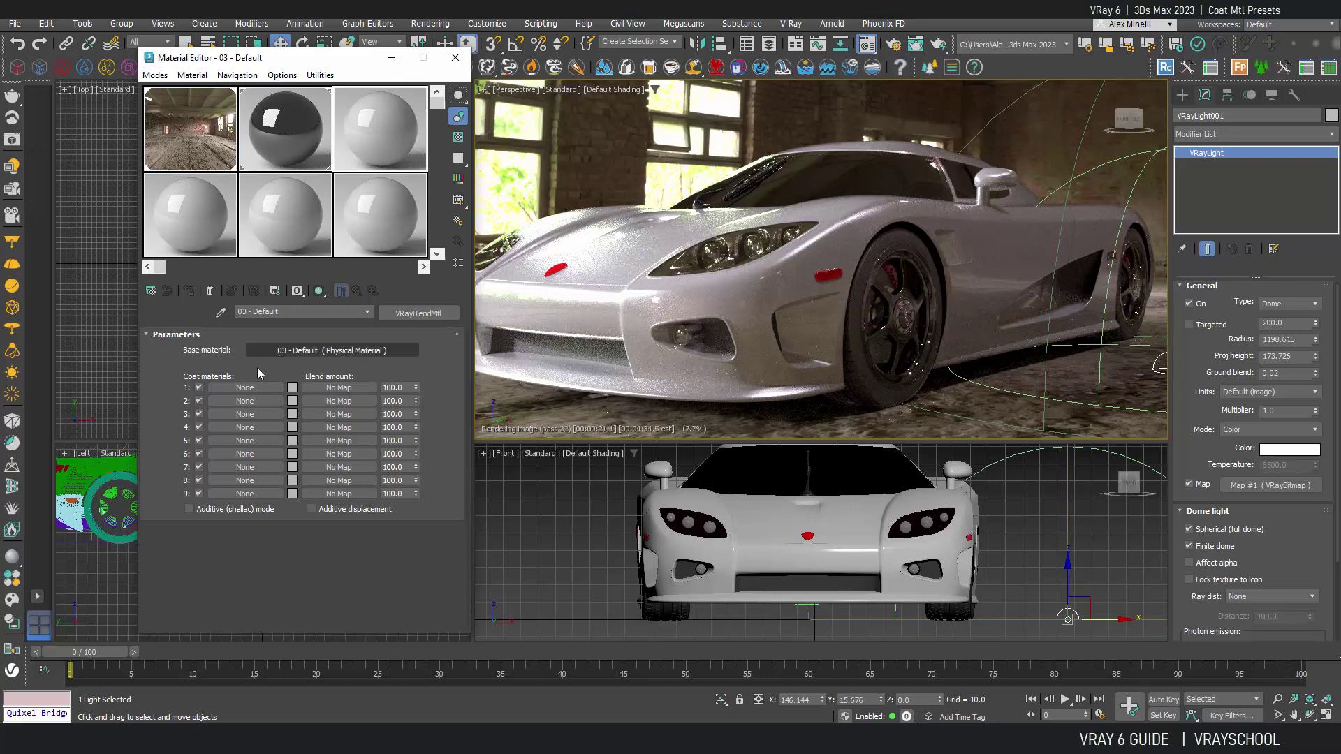
# Return to the Tinted material and show its coat parameters
pyautogui.click(270, 149)
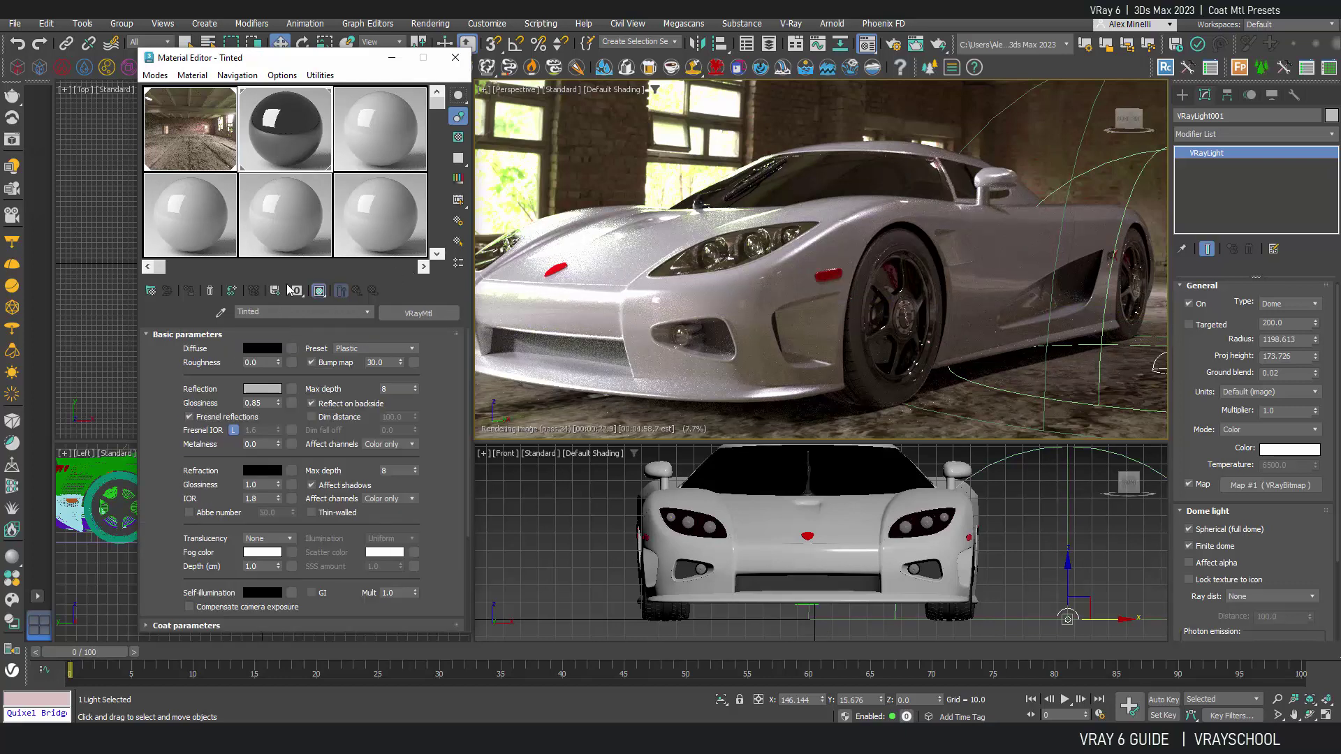
pyautogui.scroll(-5, 385, 470)
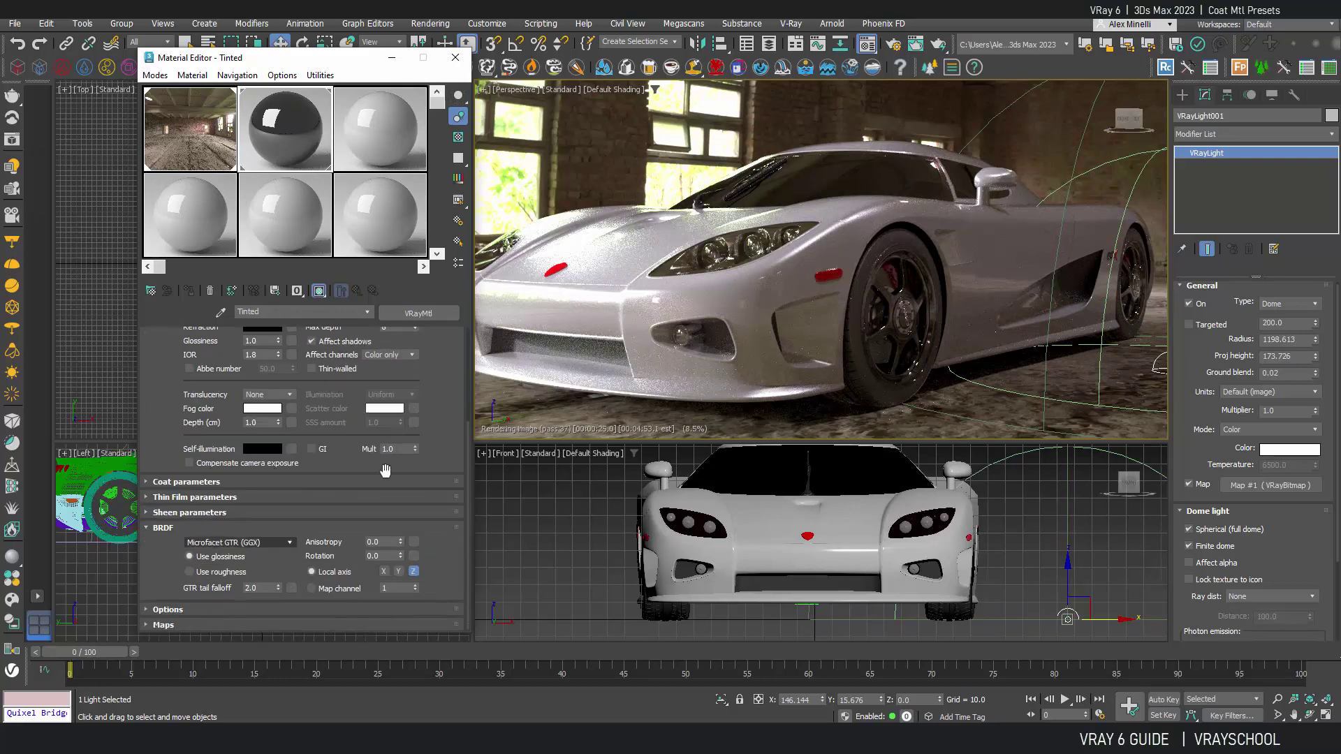
pyautogui.click(159, 483)
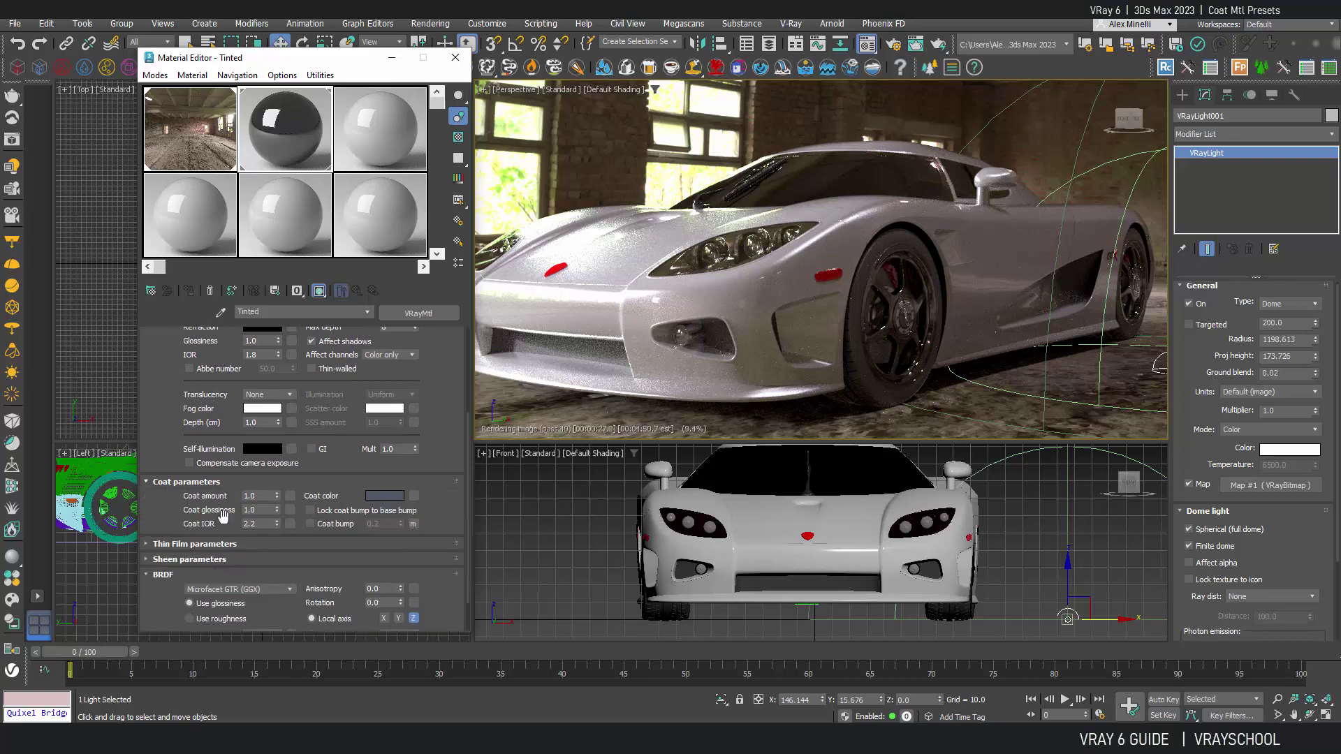